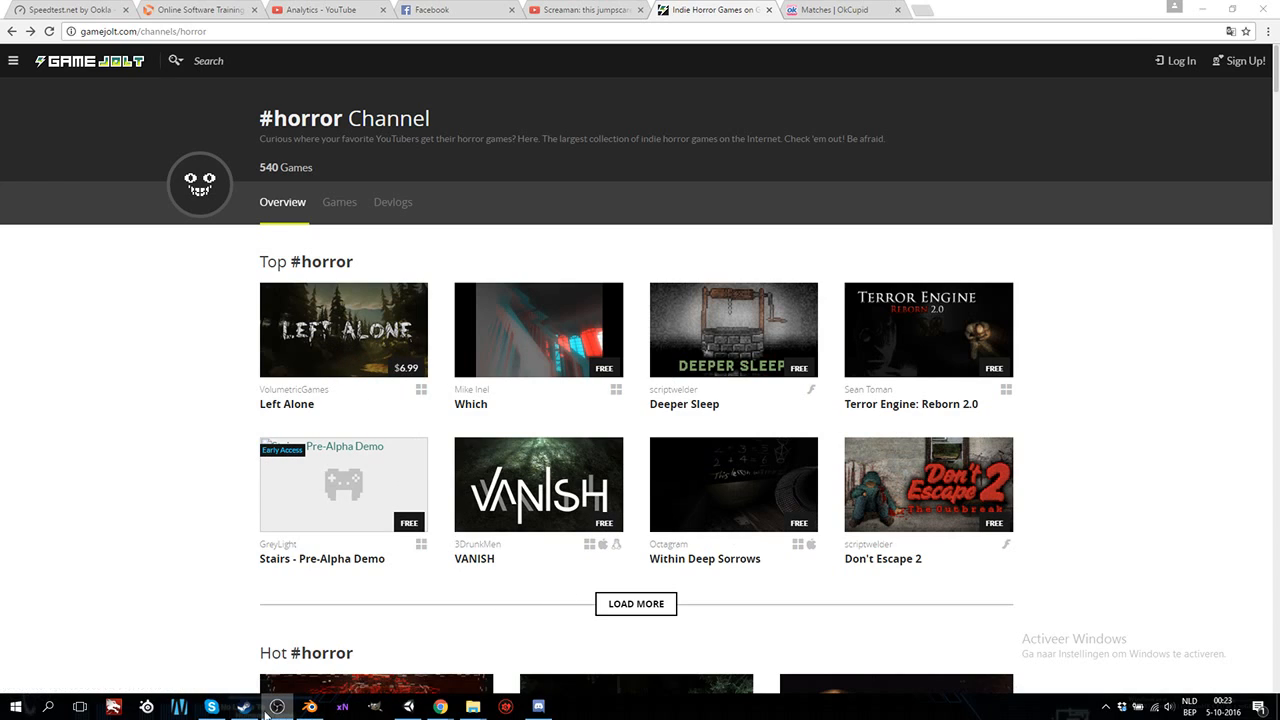
# Switch to Blender and examine the character's armature, including its arm and leg bones.
pyautogui.click(309, 706)
pyautogui.moveTo(407, 710)
pyautogui.keyDown('ctrl'); pyautogui.scroll(-6, 723, 396); pyautogui.keyUp('ctrl')
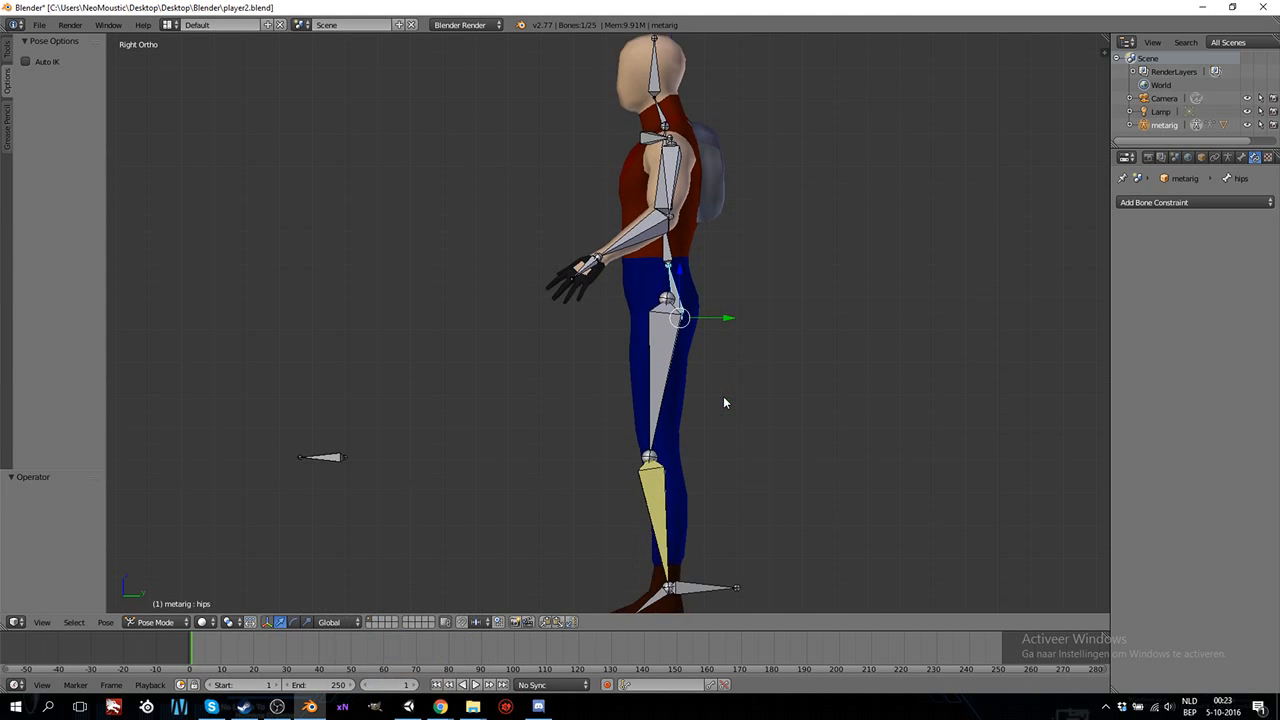
pyautogui.scroll(-5, 723, 396)
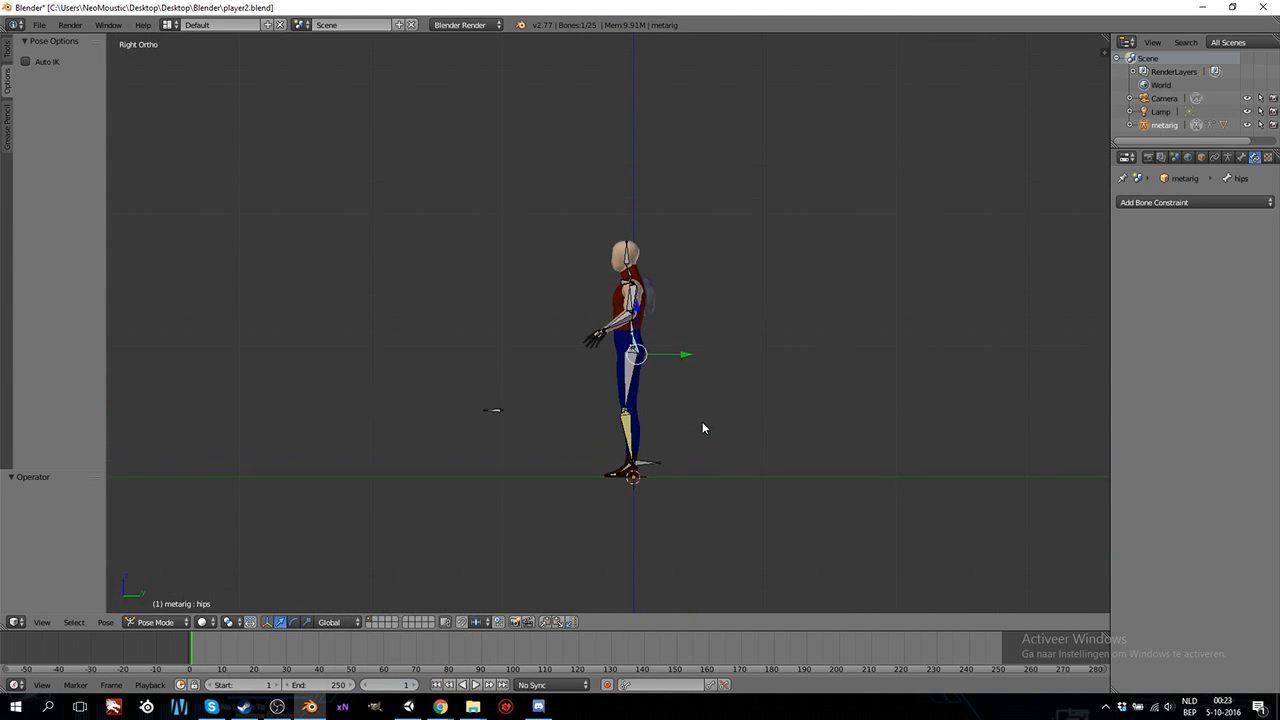
pyautogui.scroll(3, 714, 443)
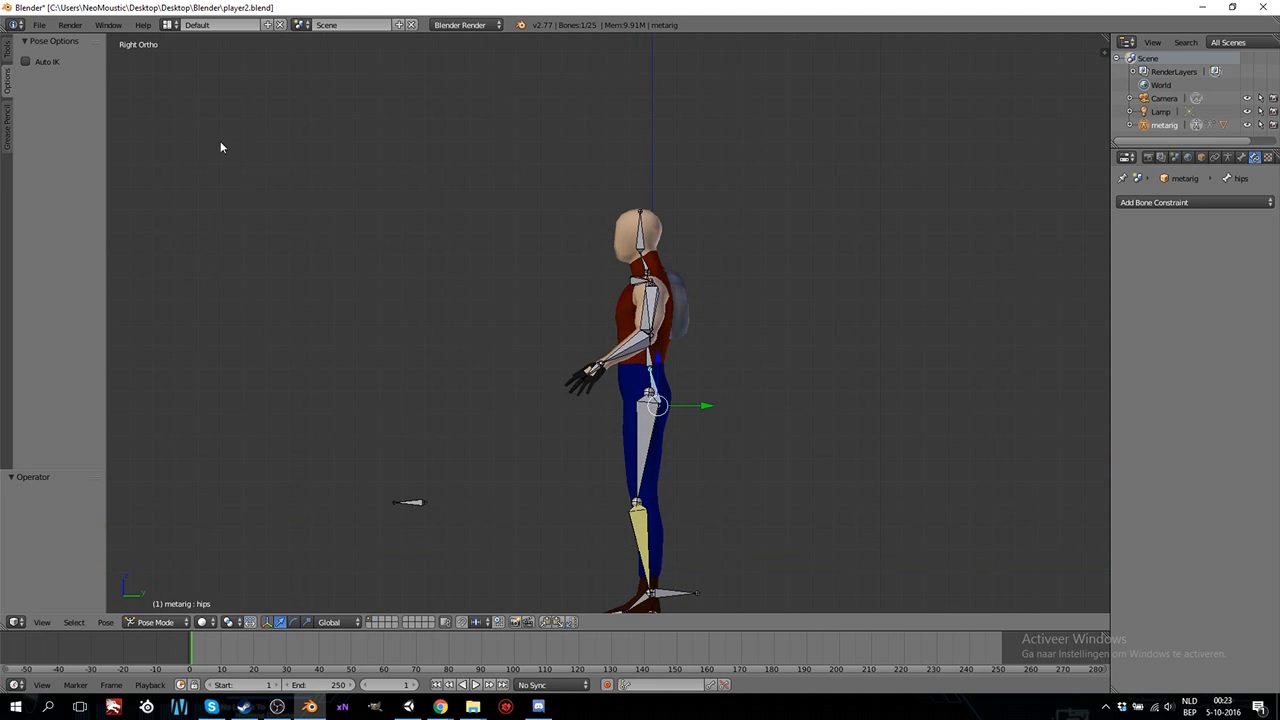
pyautogui.moveTo(574, 373); pyautogui.dragTo(653, 411, button='middle')
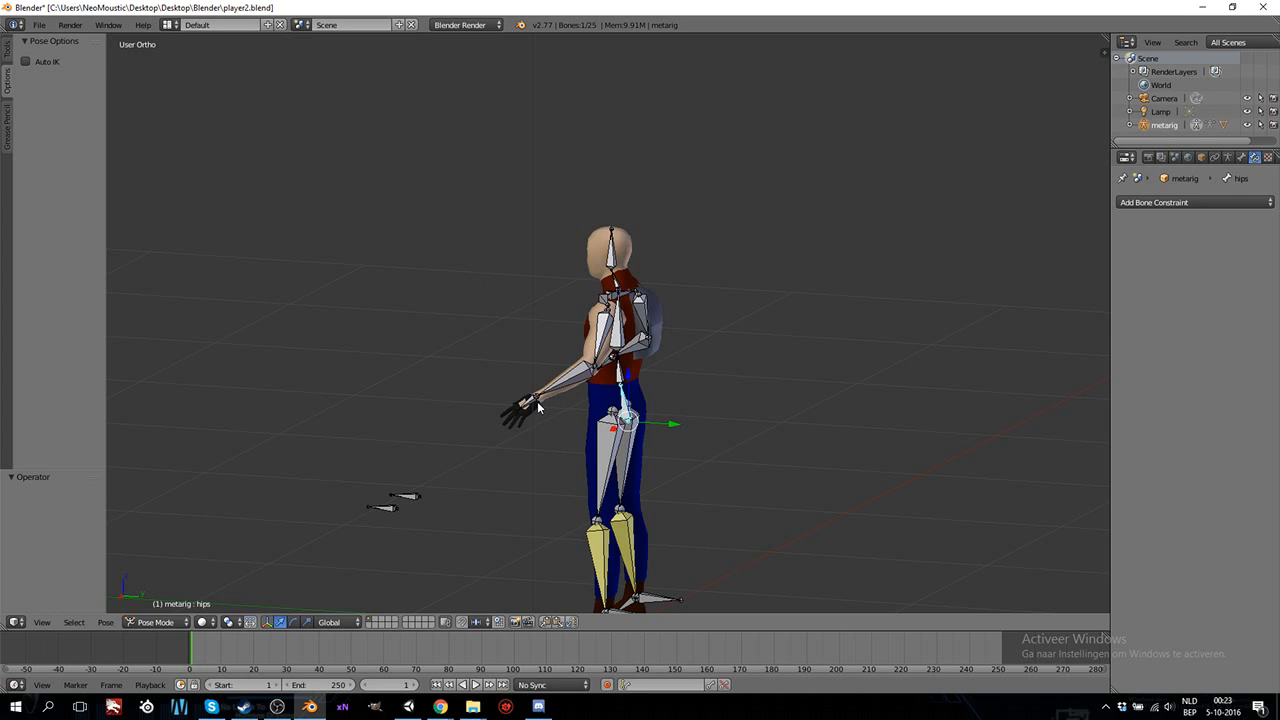
pyautogui.moveTo(538, 406); pyautogui.dragTo(557, 407, button='middle')
pyautogui.press('KP_3')
pyautogui.scroll(4, 556, 404)
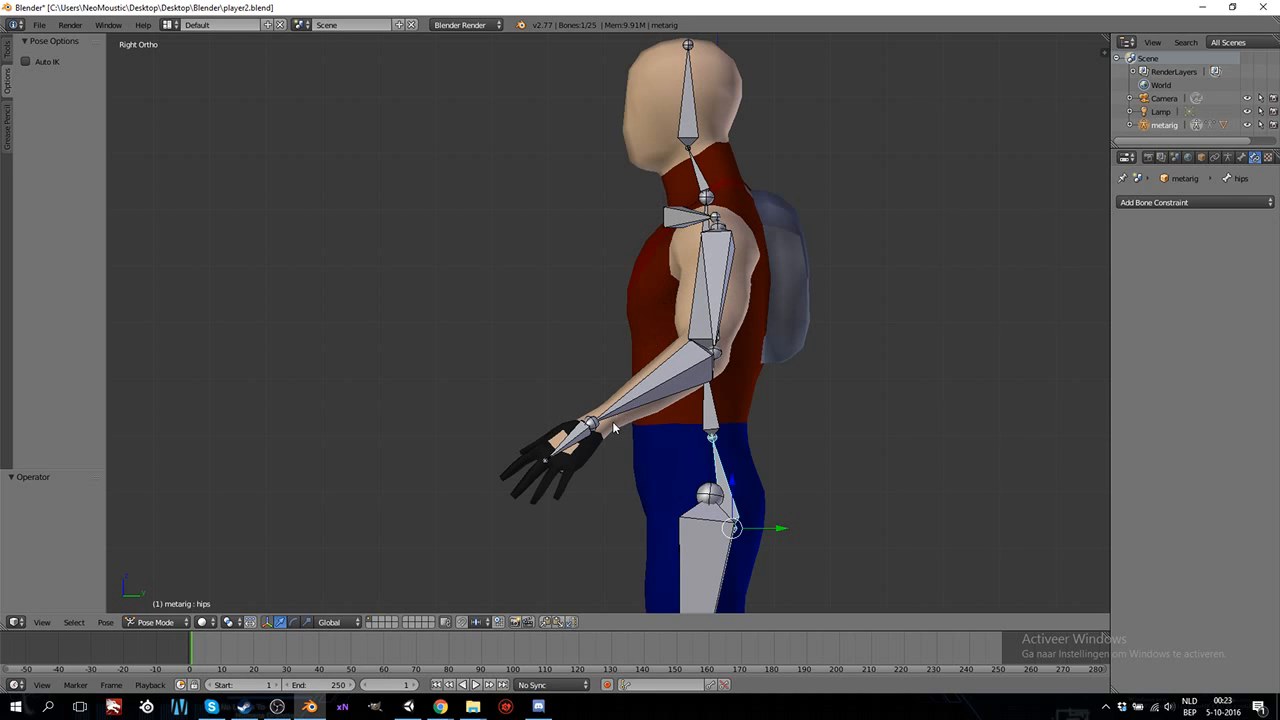
pyautogui.scroll(-5, 612, 421)
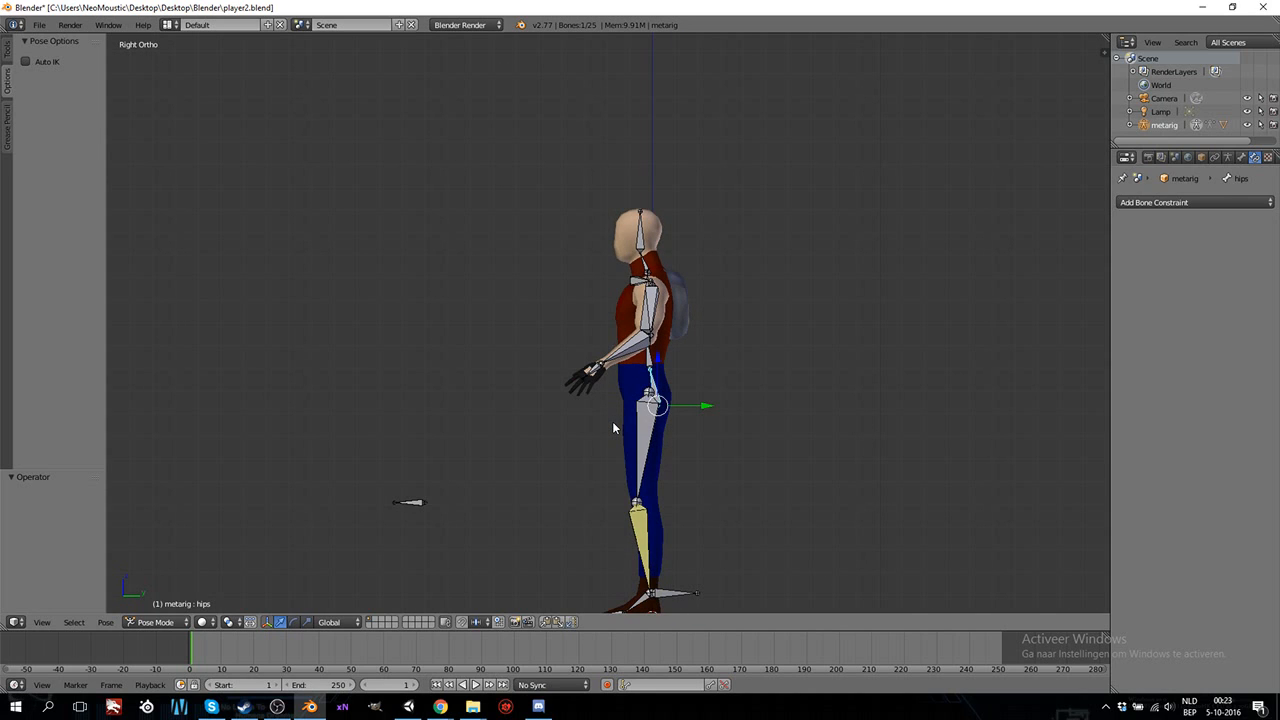
pyautogui.keyDown('shift'); pyautogui.scroll(-6, 613, 422); pyautogui.keyUp('shift')
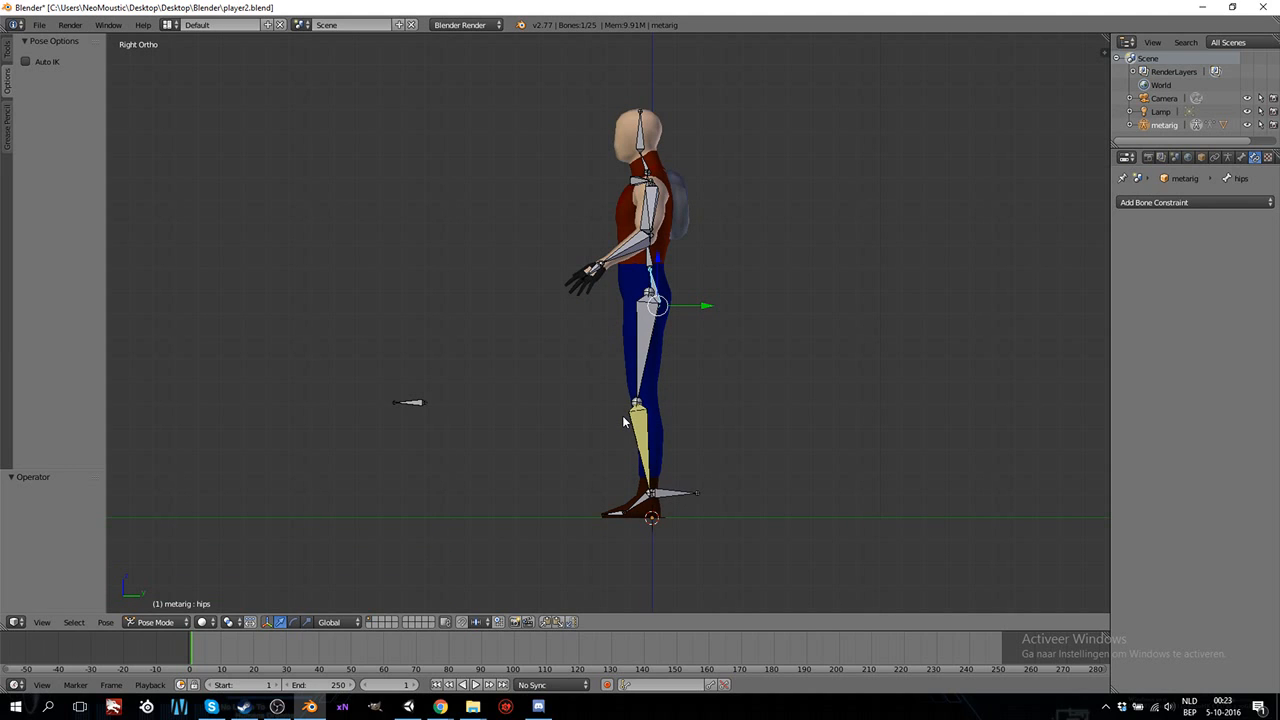
pyautogui.moveTo(557, 430); pyautogui.dragTo(680, 442, button='middle')
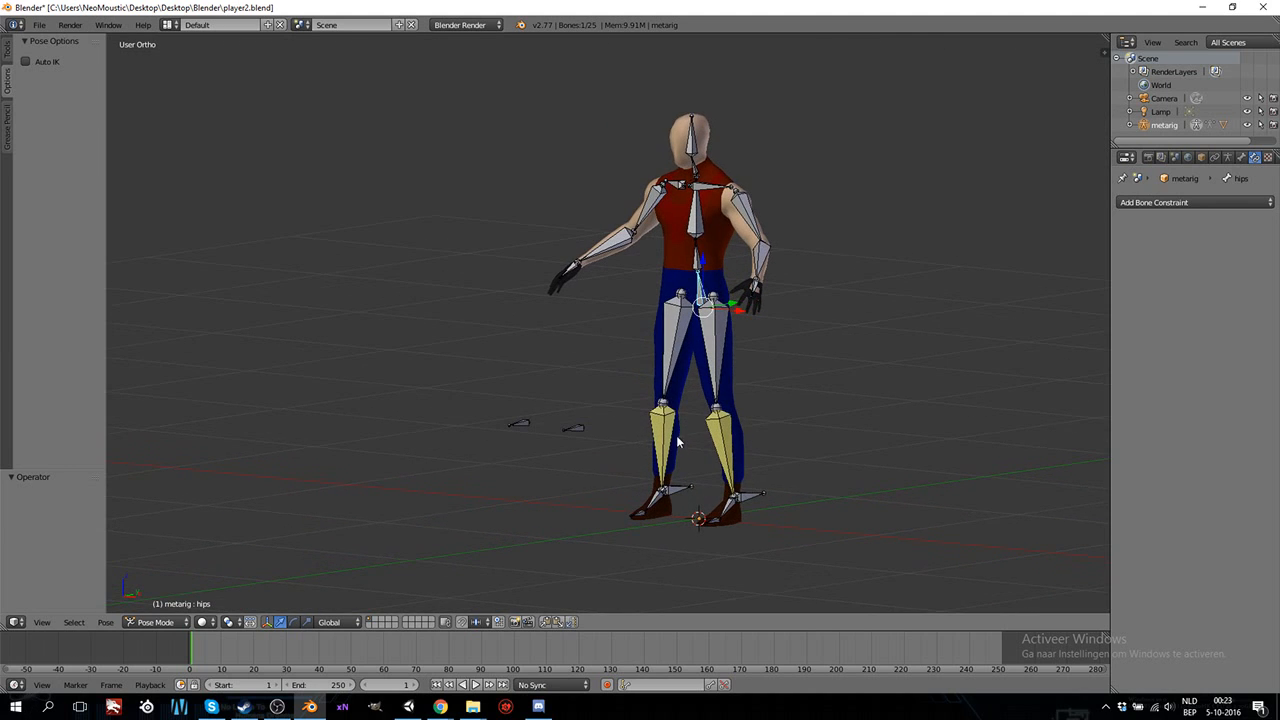
# Put the metarig armature into Edit Mode.
pyautogui.click(155, 622)
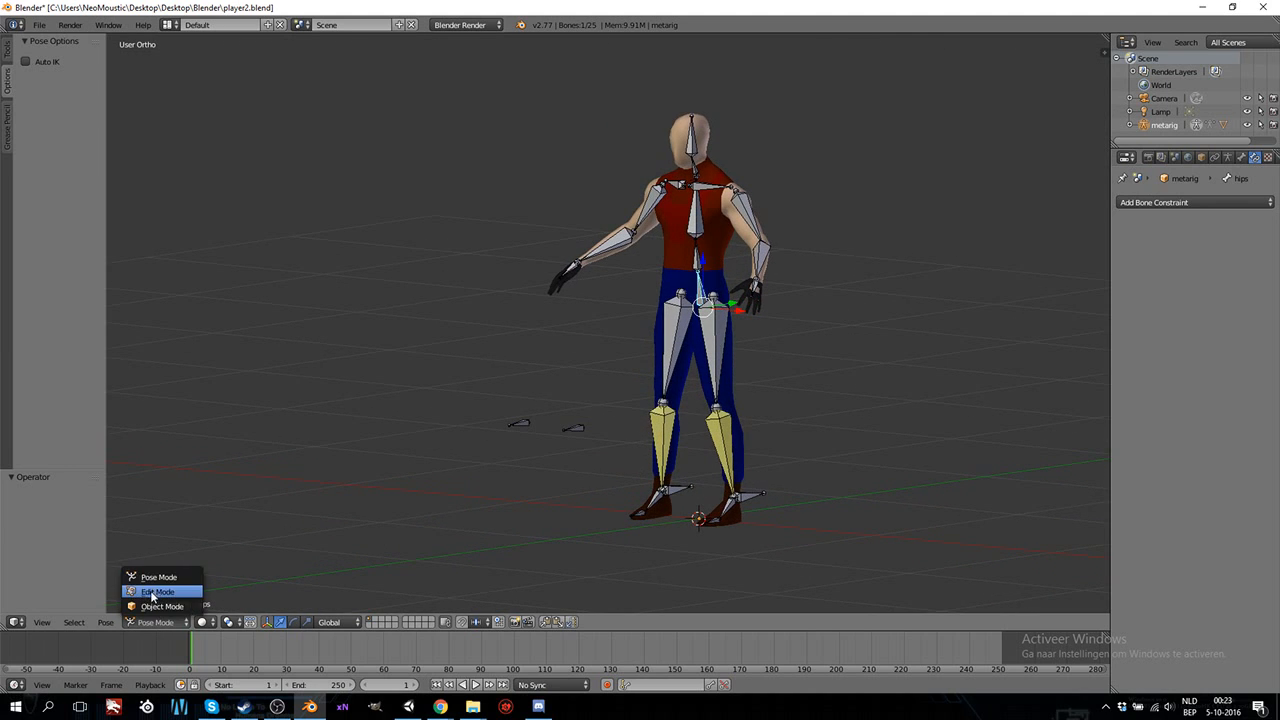
pyautogui.click(155, 591)
pyautogui.moveTo(658, 430); pyautogui.dragTo(651, 414, button='middle')
pyautogui.press('KP_3')
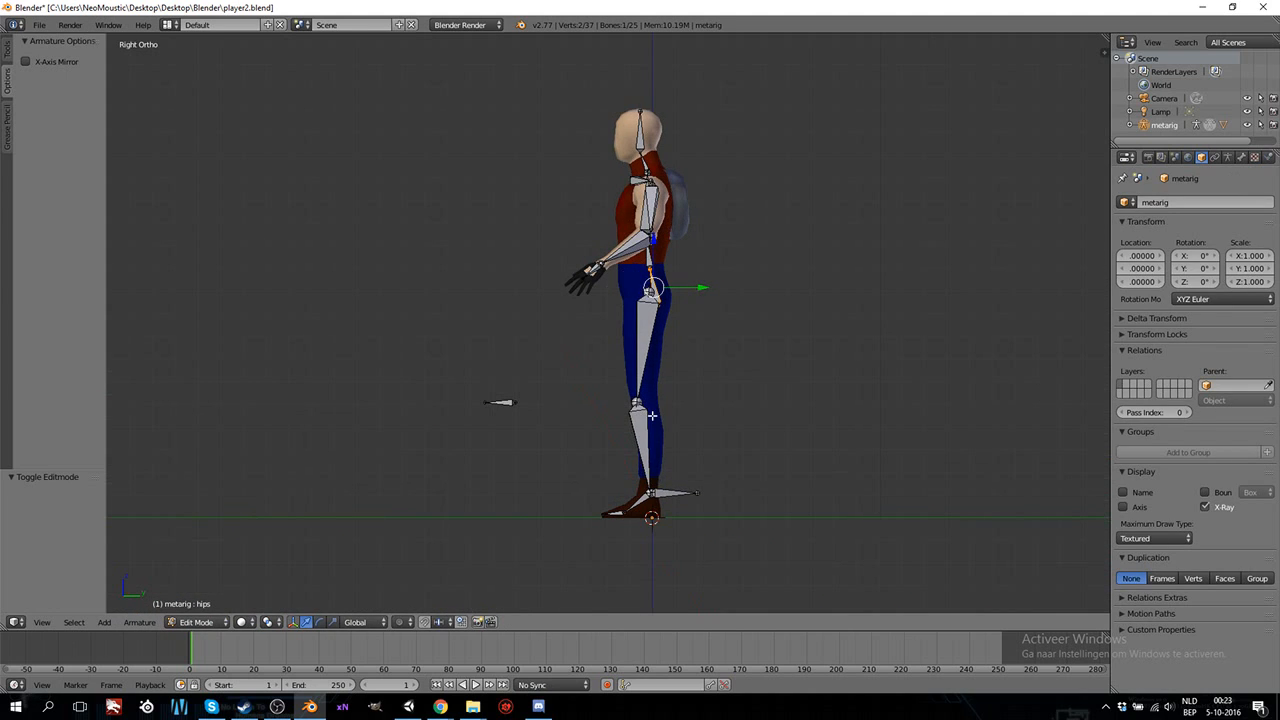
pyautogui.scroll(5, 692, 290)
pyautogui.keyDown('shift'); pyautogui.moveTo(653, 143); pyautogui.dragTo(655, 341, button='middle'); pyautogui.keyUp('shift')
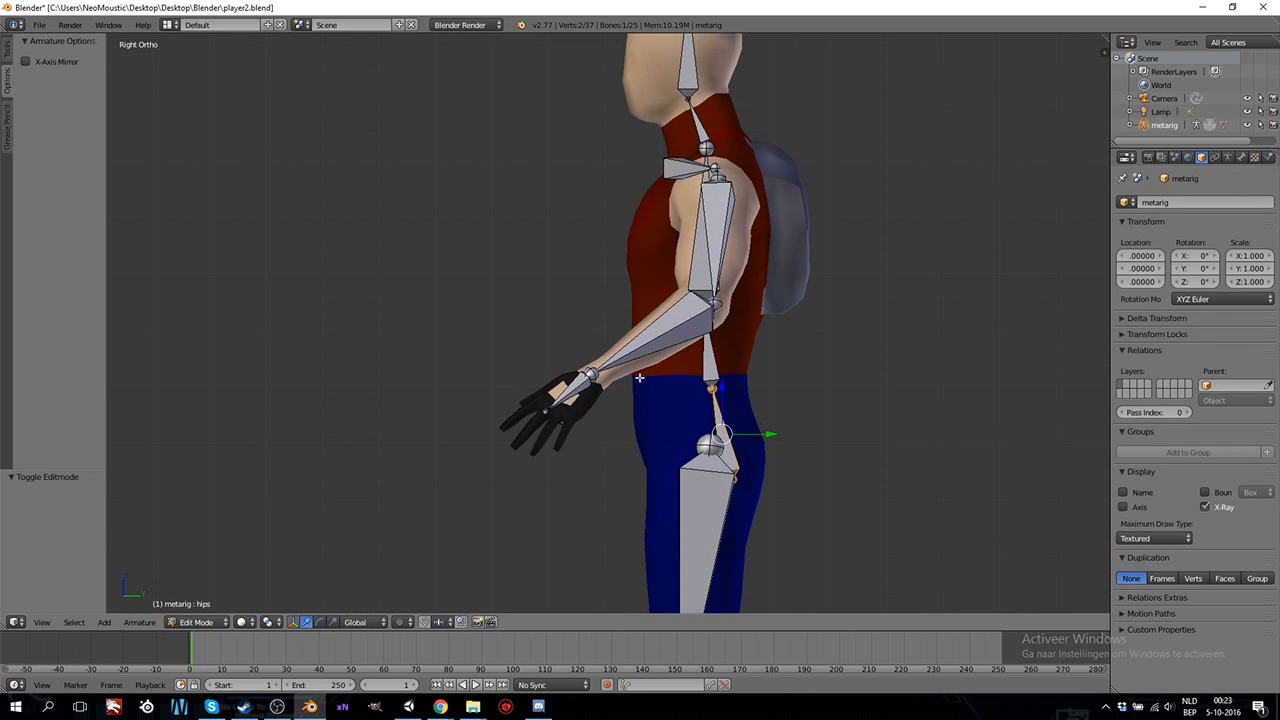
pyautogui.scroll(1, 619, 394)
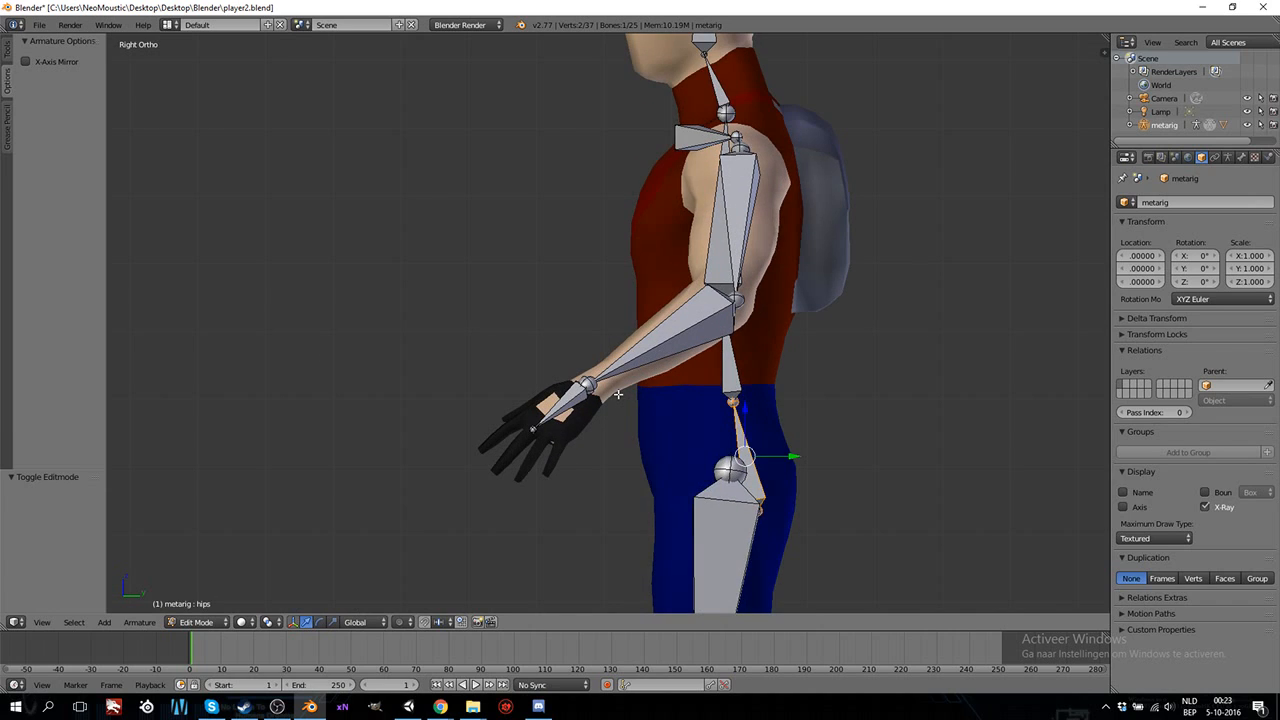
pyautogui.scroll(1, 617, 394)
pyautogui.scroll(-3, 575, 410)
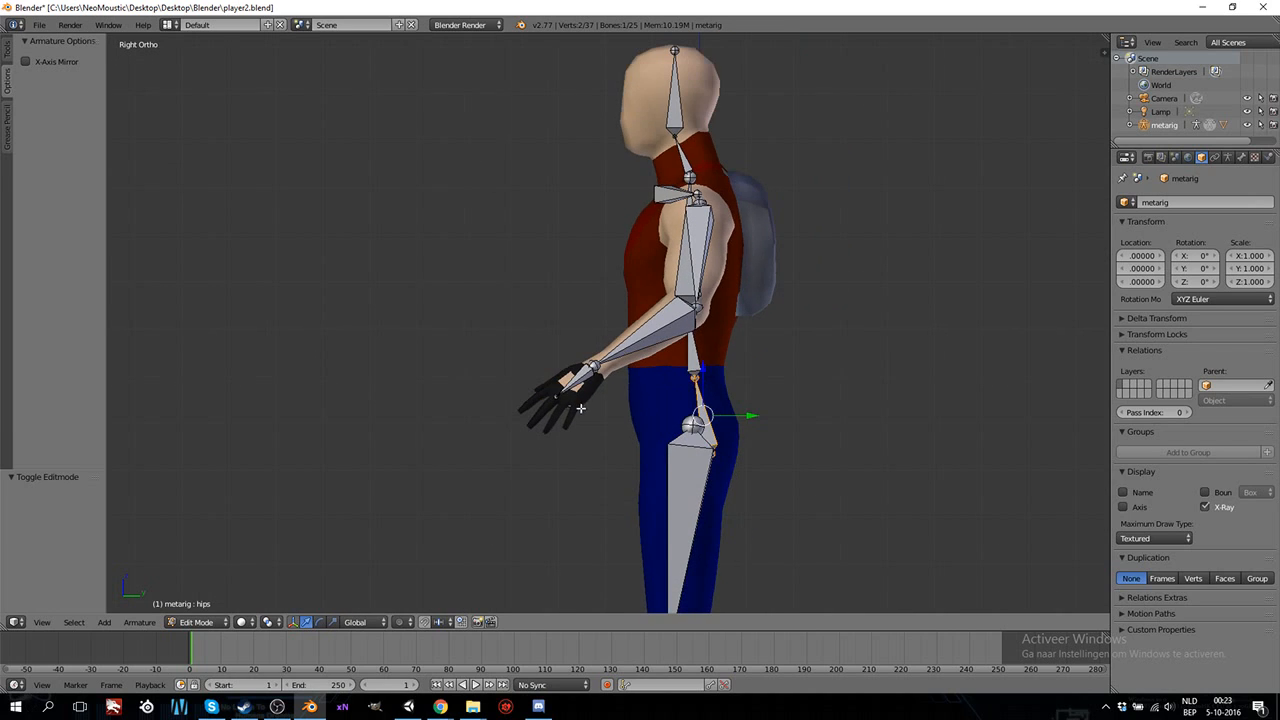
pyautogui.moveTo(606, 347); pyautogui.dragTo(734, 414, button='middle')
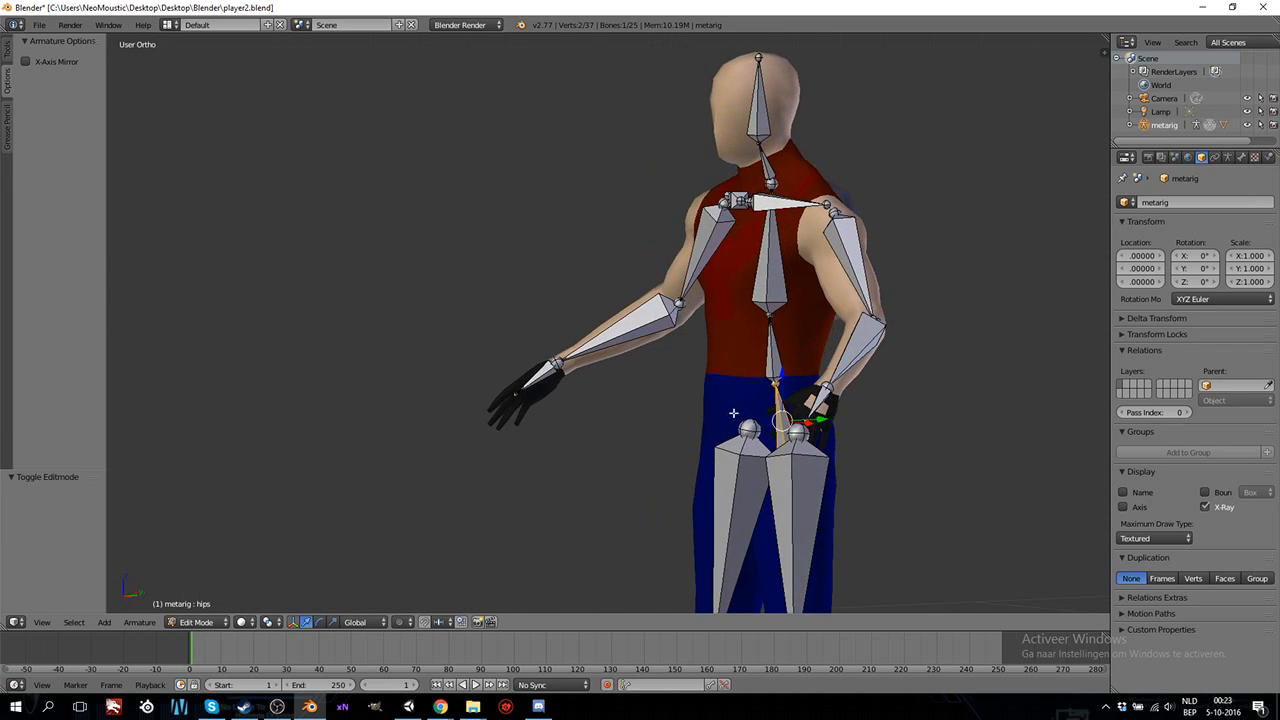
pyautogui.scroll(-5, 742, 427)
pyautogui.scroll(4, 677, 410)
pyautogui.moveTo(826, 354); pyautogui.dragTo(778, 378, button='middle')
pyautogui.press('KP_3')
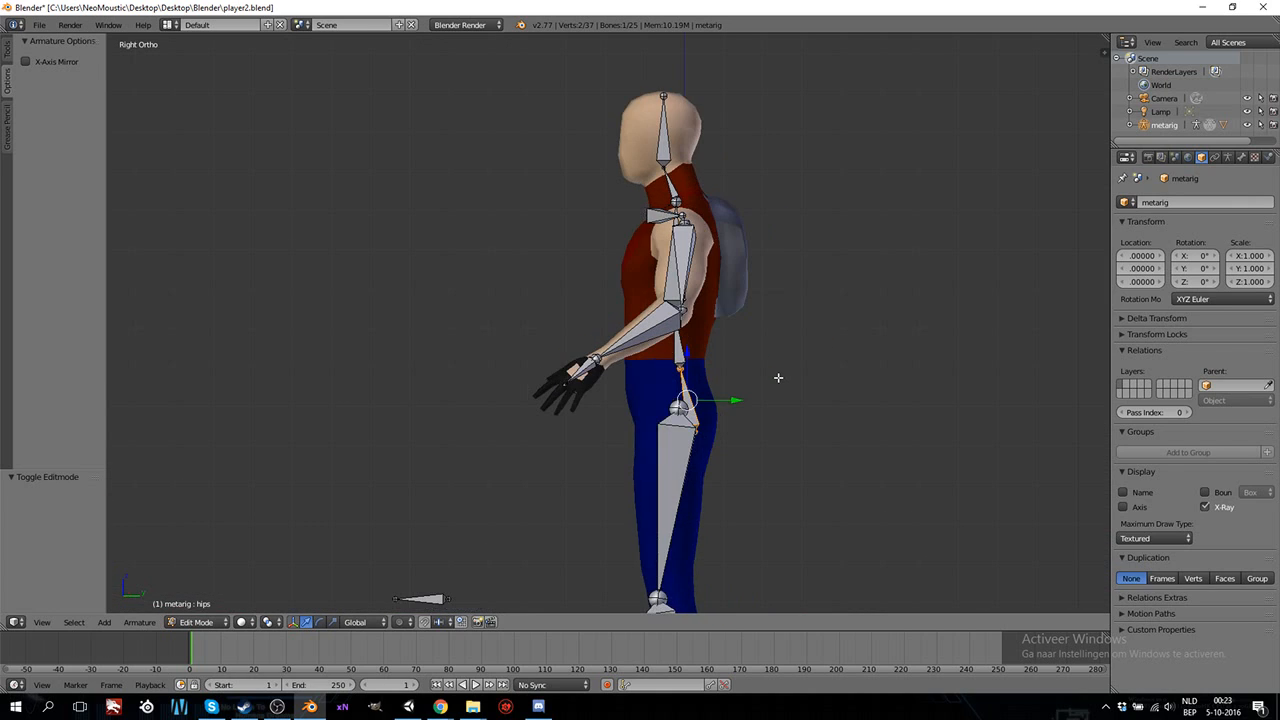
# Extrude a new bone from the left wrist joint backward along the Y axis, about 0.149 long.
pyautogui.scroll(3, 753, 375)
pyautogui.rightClick(591, 383)
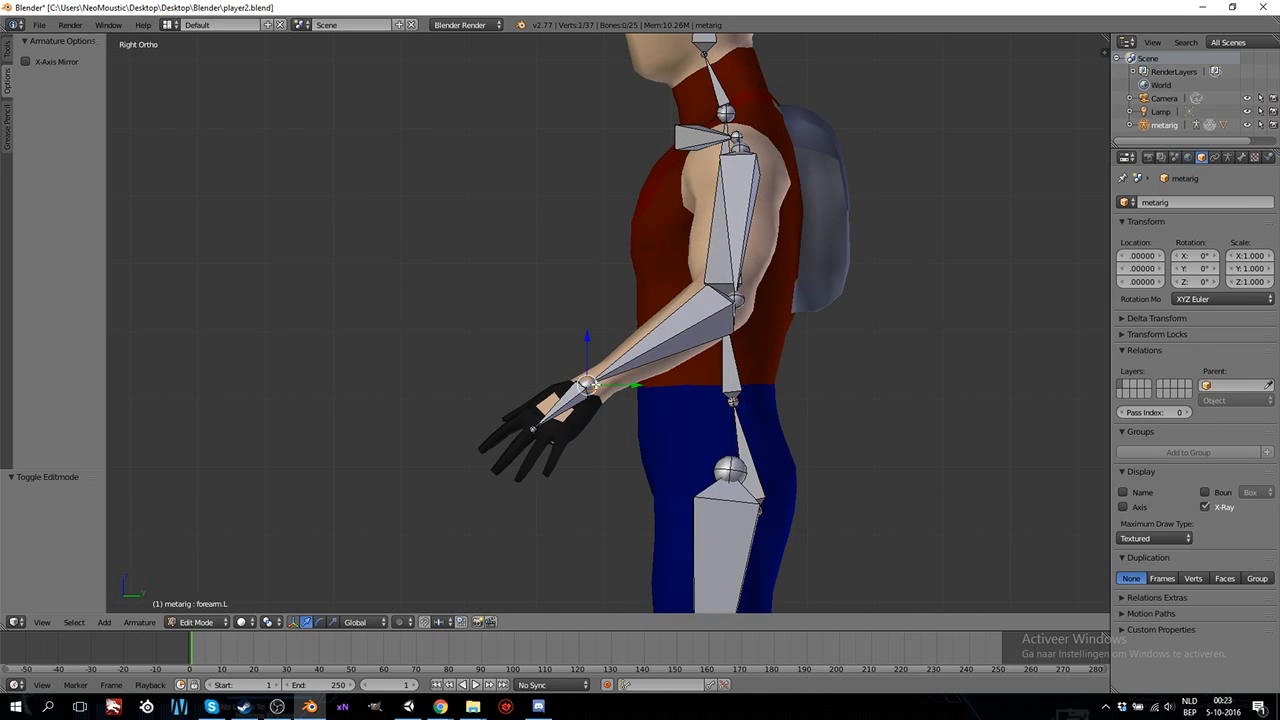
pyautogui.press('e')
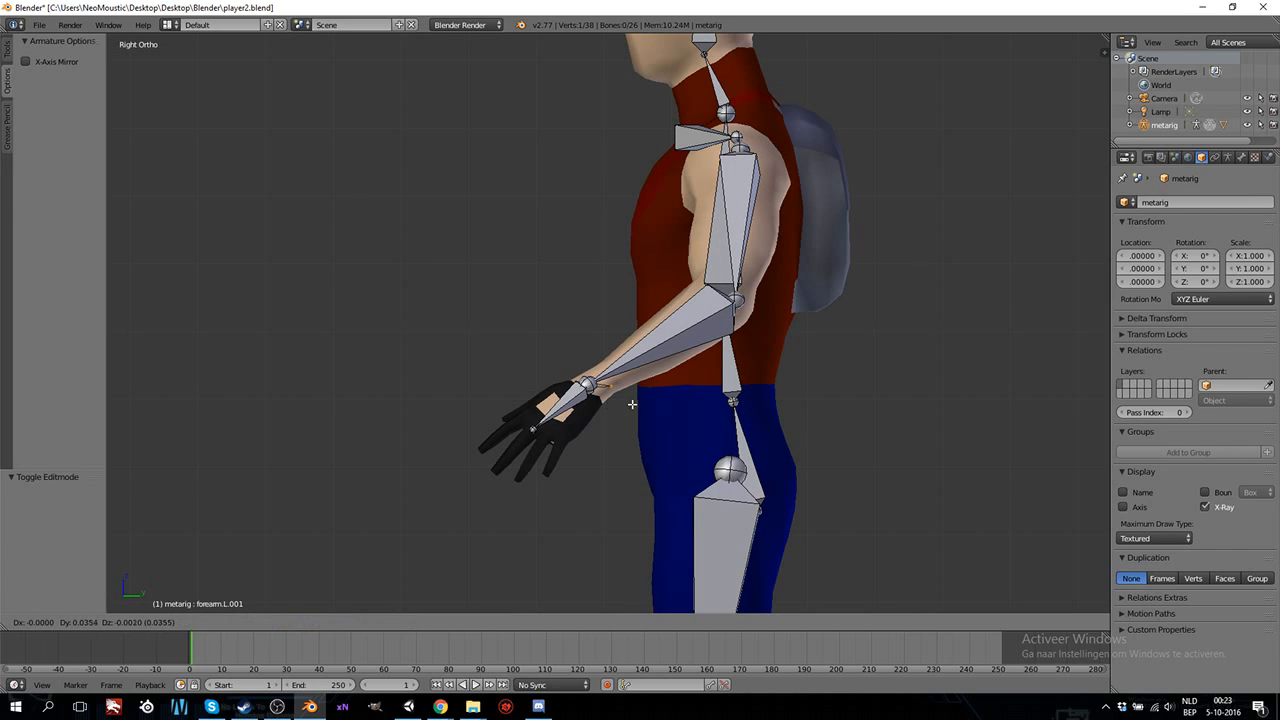
pyautogui.rightClick(630, 381)
pyautogui.press('g')
pyautogui.press('y')
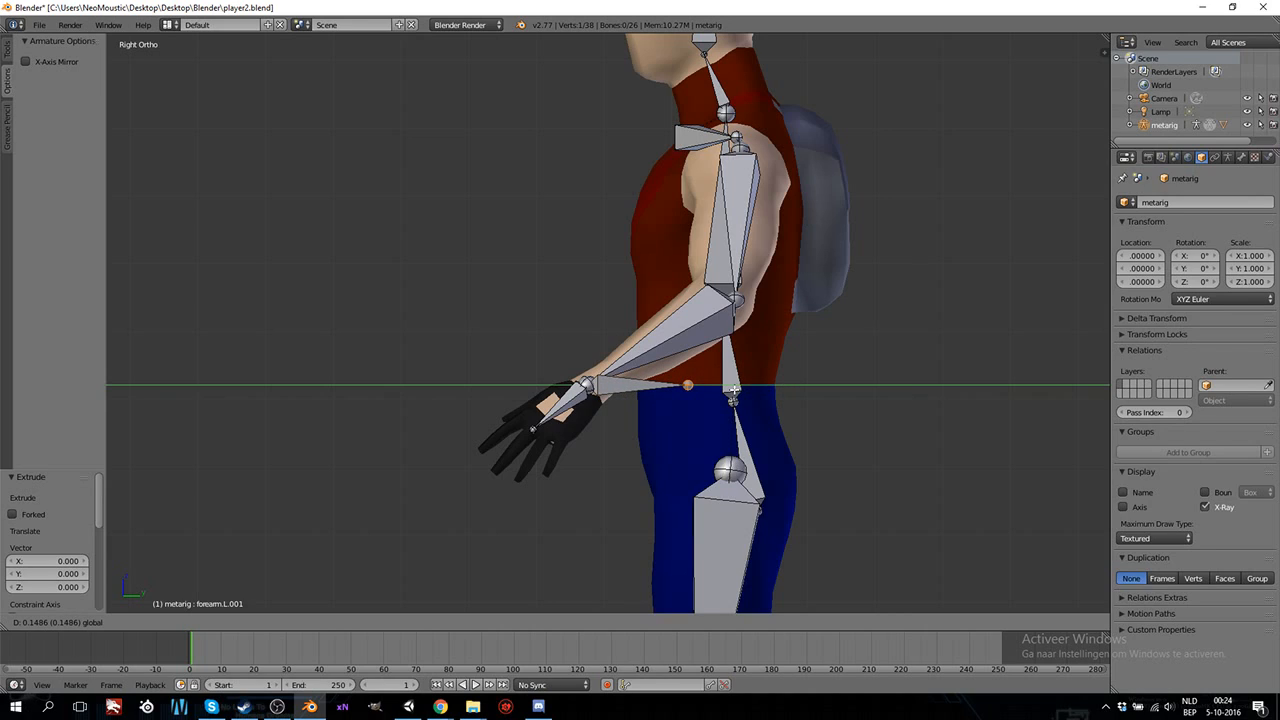
pyautogui.press('Return')
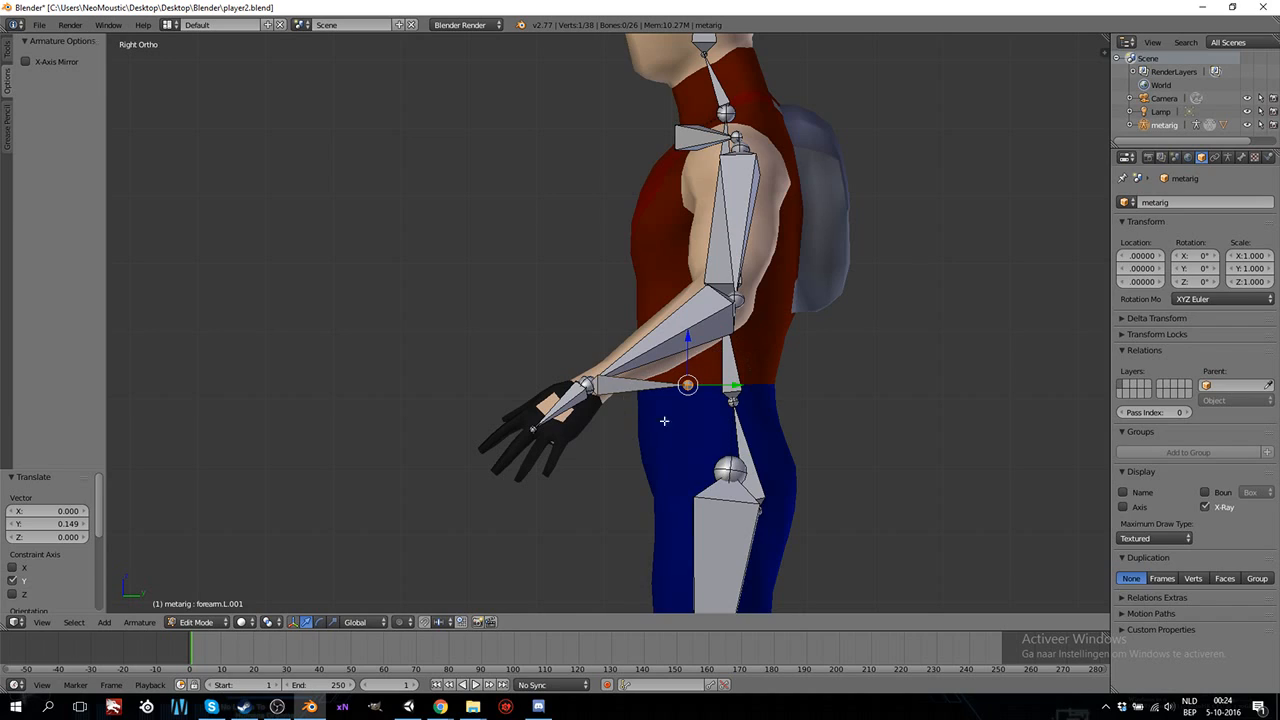
# Rename the new bone at the left wrist to movarm.L.
pyautogui.rightClick(630, 389)
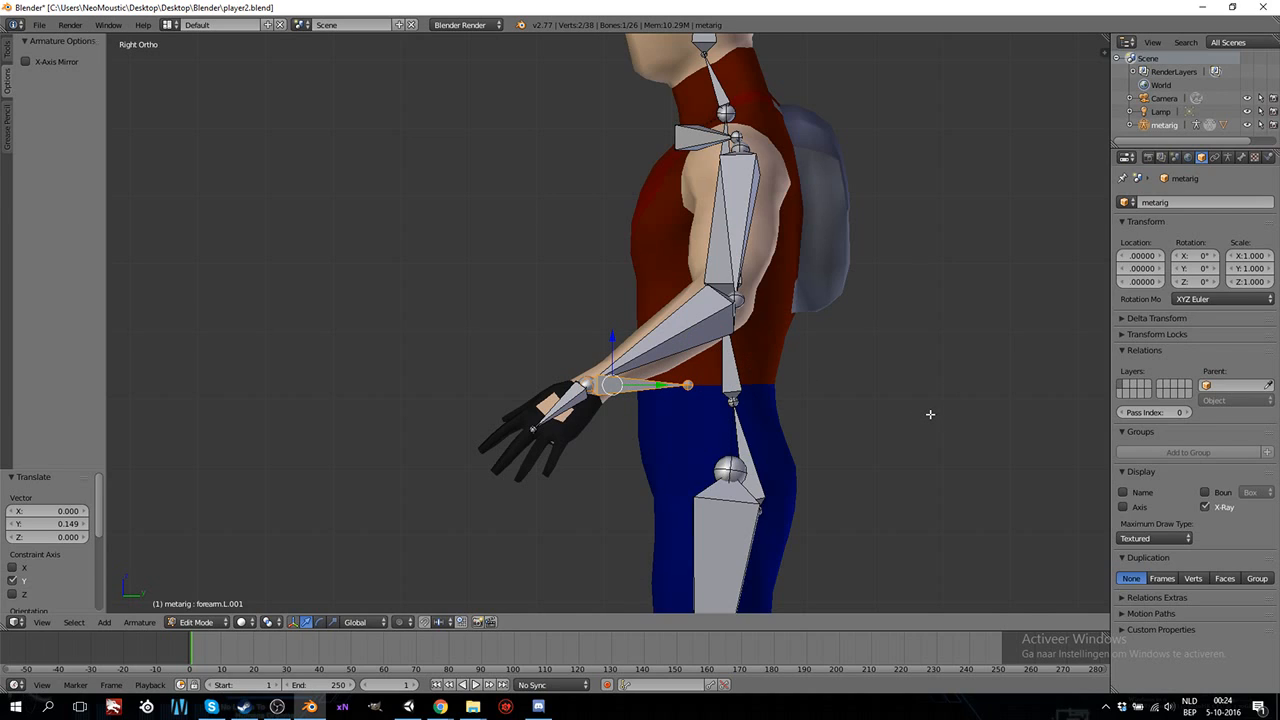
pyautogui.press('n')
pyautogui.click(1041, 393)
pyautogui.click(1036, 396)
pyautogui.press('BackSpace')
pyautogui.press('BackSpace')
pyautogui.press('BackSpace')
pyautogui.press('BackSpace')
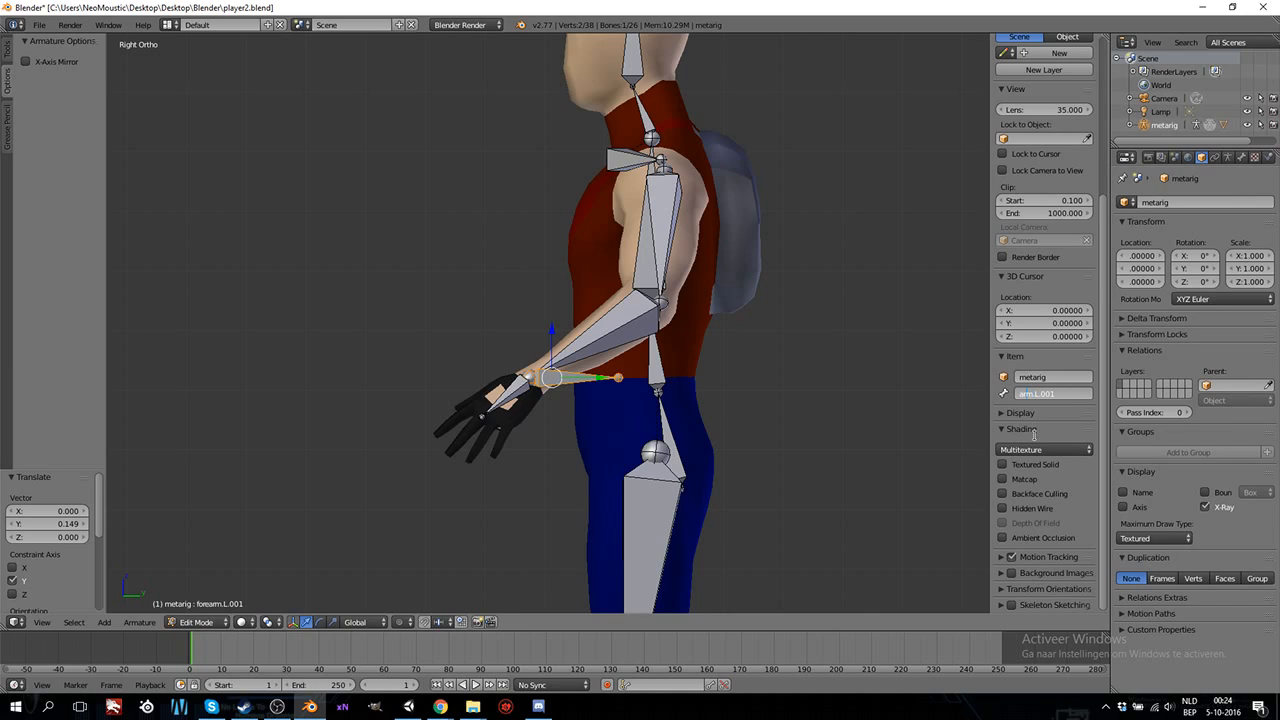
pyautogui.write('mov')
pyautogui.press('Return')
# Put the armature into Pose Mode and test the left leg's response by moving the movement.L bone at the foot.
pyautogui.scroll(-2, 562, 440)
pyautogui.keyDown('shift'); pyautogui.scroll(-5, 563, 440); pyautogui.keyUp('shift')
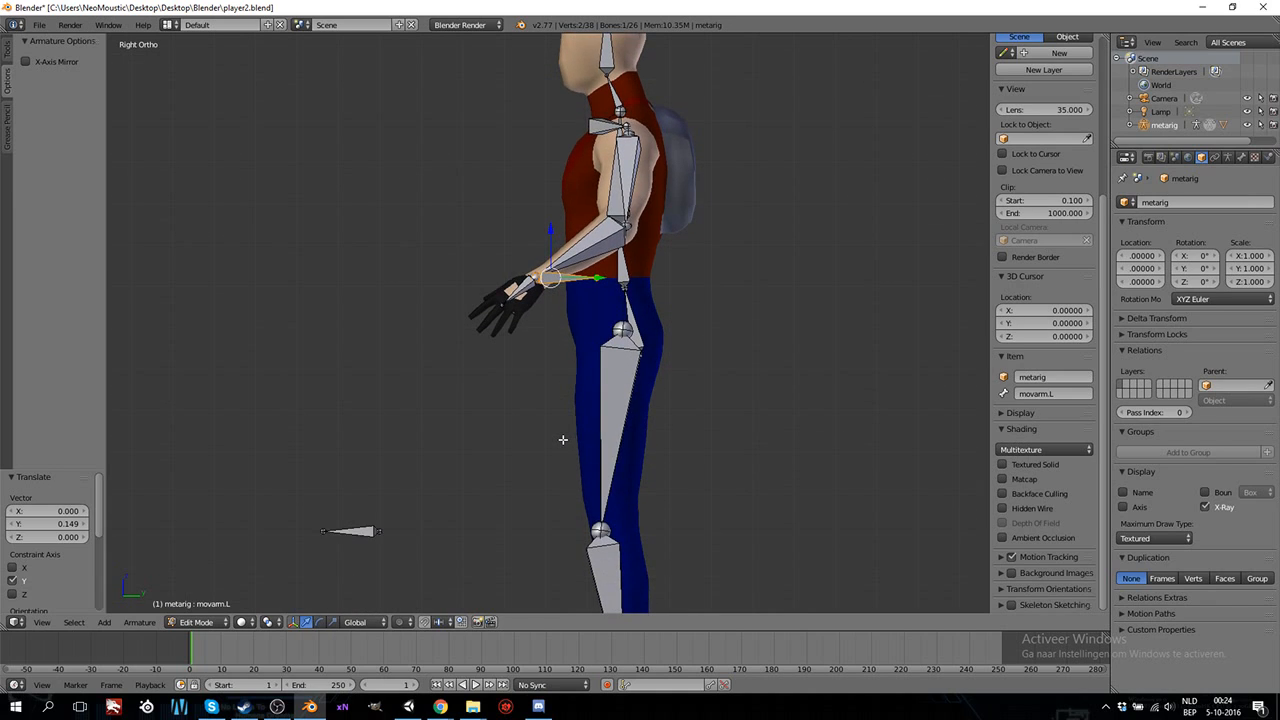
pyautogui.scroll(-4, 563, 440)
pyautogui.keyDown('shift'); pyautogui.scroll(-4, 565, 442); pyautogui.keyUp('shift')
pyautogui.scroll(1, 565, 442)
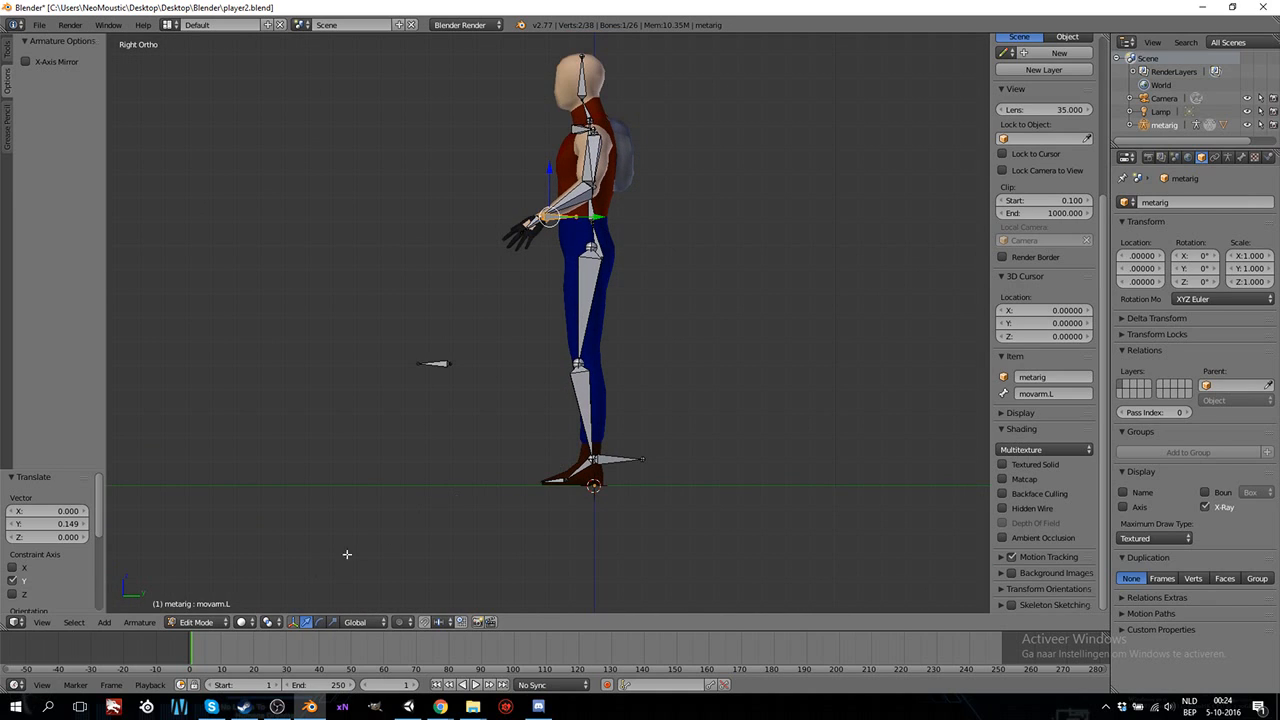
pyautogui.click(196, 622)
pyautogui.click(201, 577)
pyautogui.rightClick(605, 463)
pyautogui.press('g')
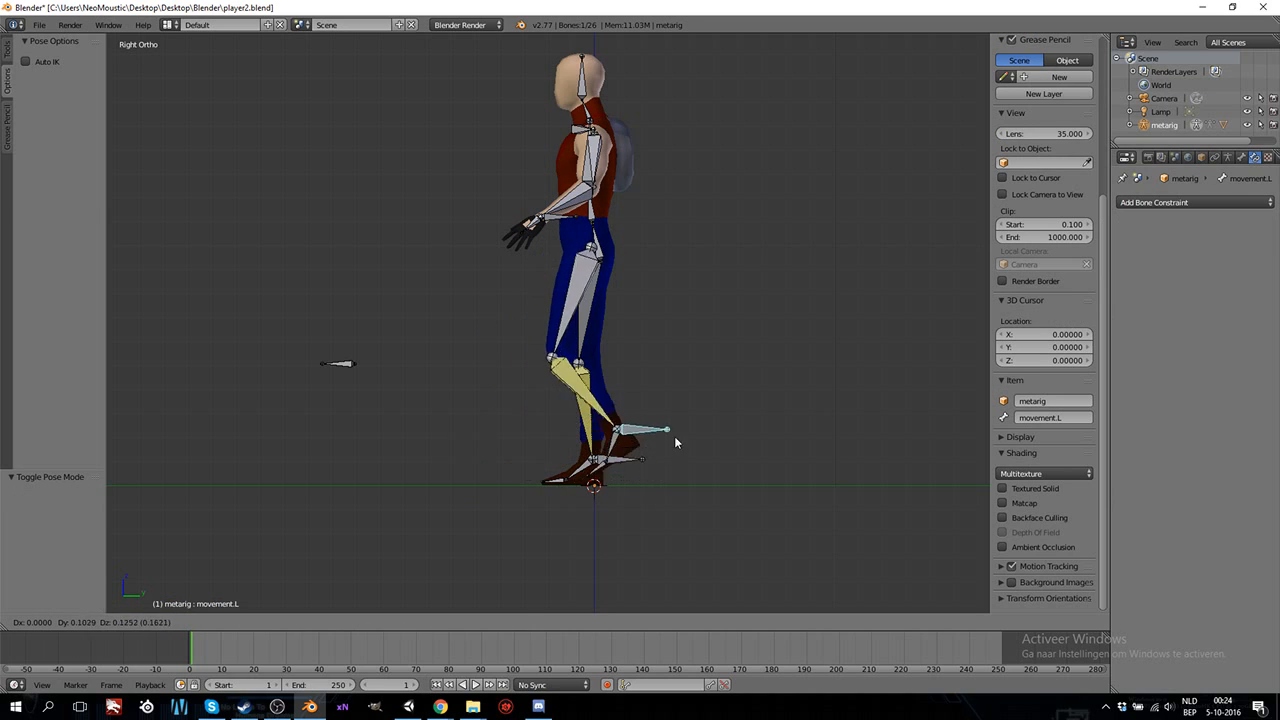
pyautogui.press('Escape')
# Test how the legs bend by moving the hips bone downward.
pyautogui.rightClick(598, 255)
pyautogui.rightClick(596, 232)
pyautogui.press('g')
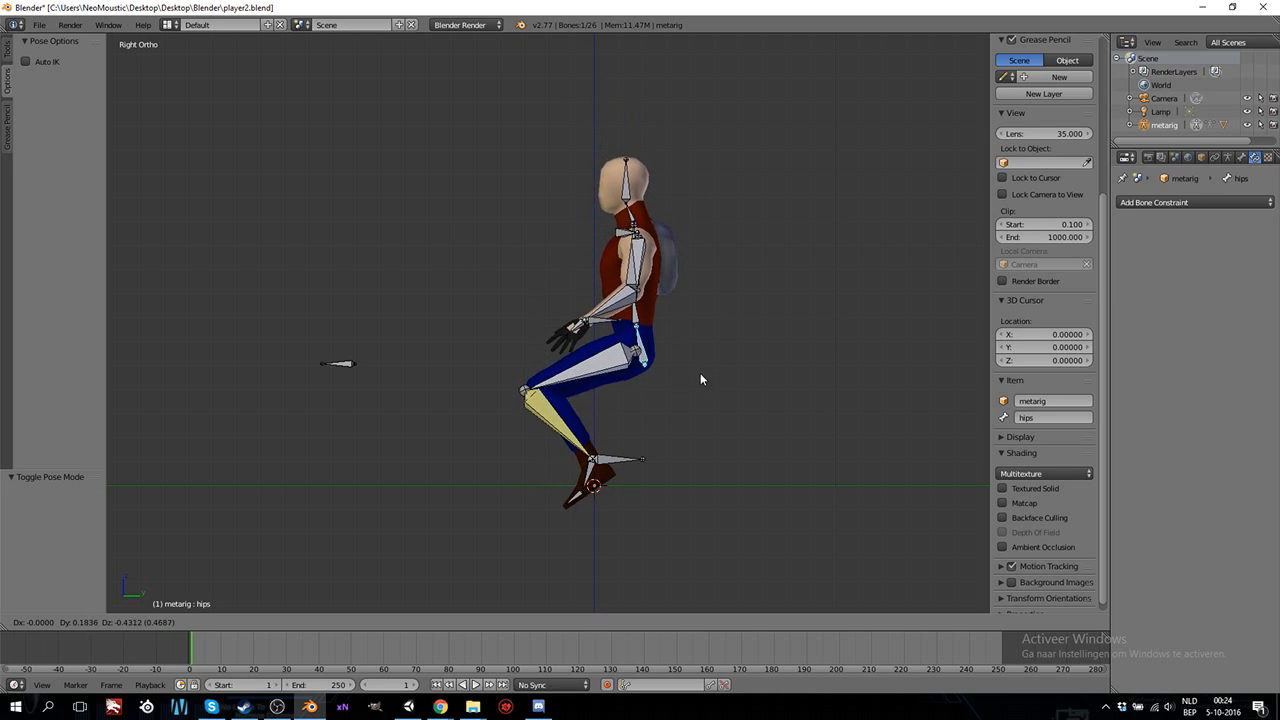
pyautogui.rightClick(762, 361)
# Examine the movarm.L control bone and the left arm's bone chain from several angles.
pyautogui.keyDown('shift'); pyautogui.scroll(8, 621, 355); pyautogui.keyUp('shift')
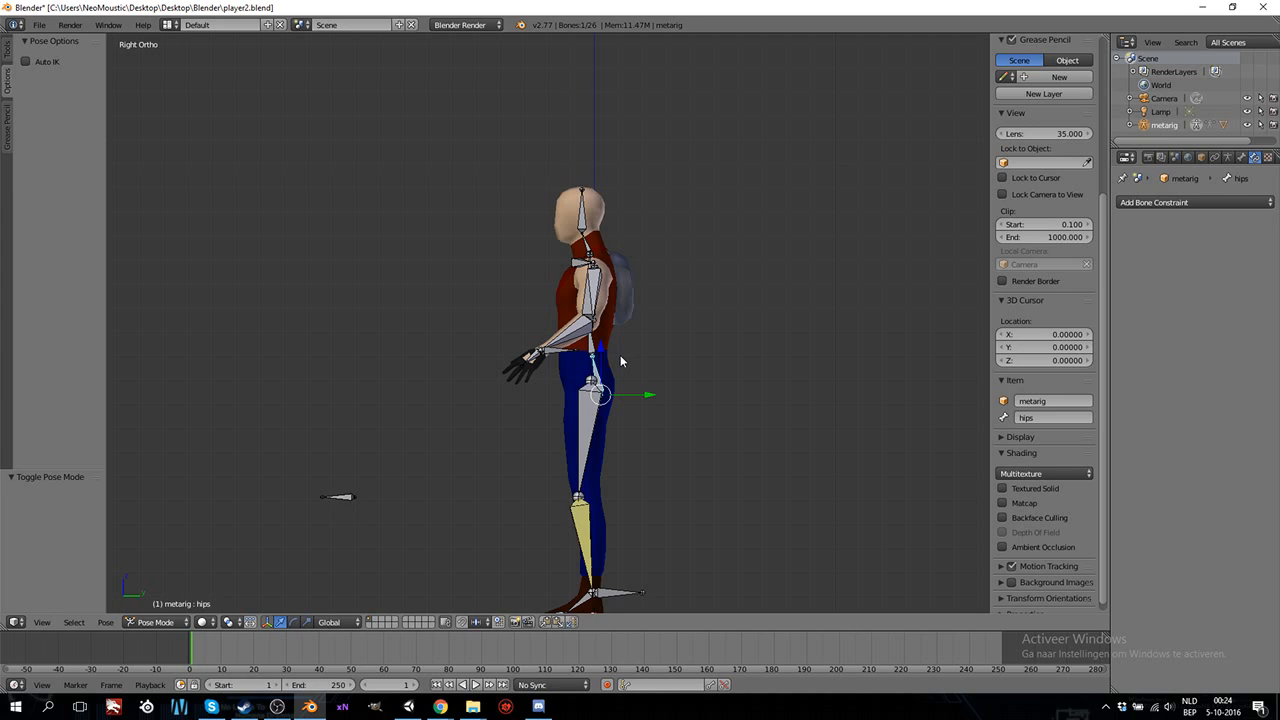
pyautogui.keyDown('ctrl'); pyautogui.scroll(3, 621, 360); pyautogui.keyUp('ctrl')
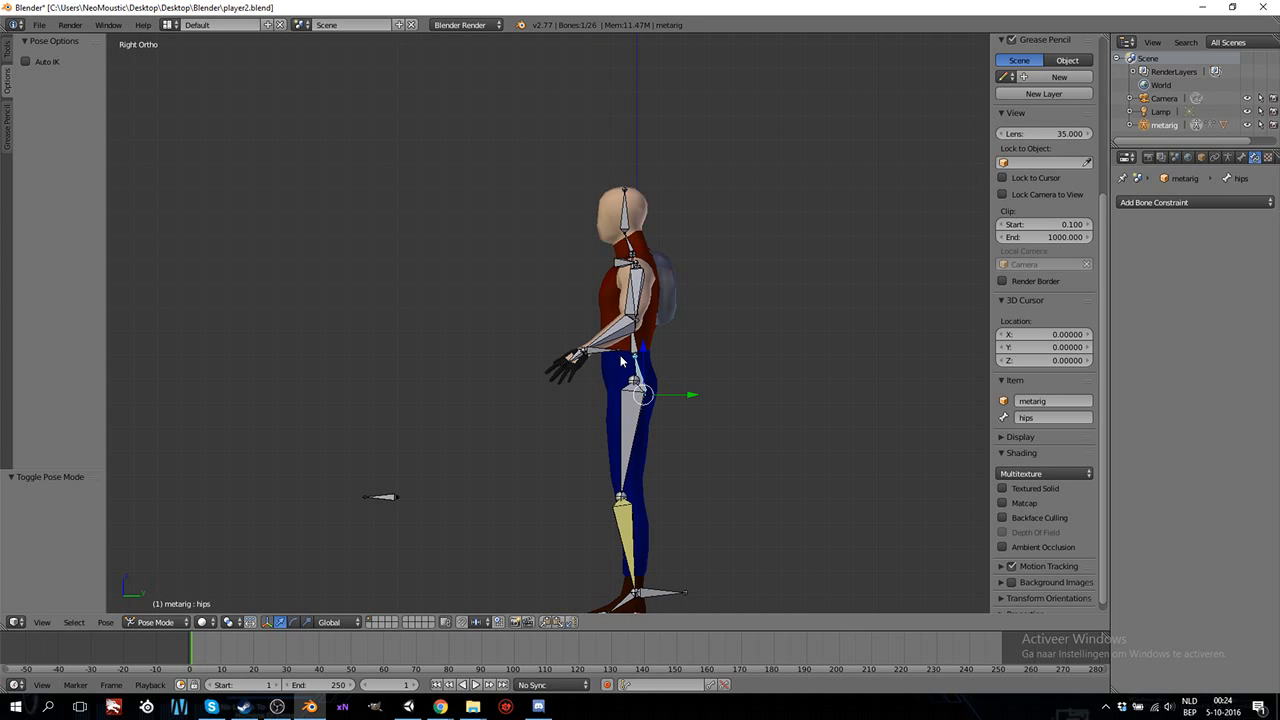
pyautogui.moveTo(596, 384); pyautogui.dragTo(658, 392, button='middle')
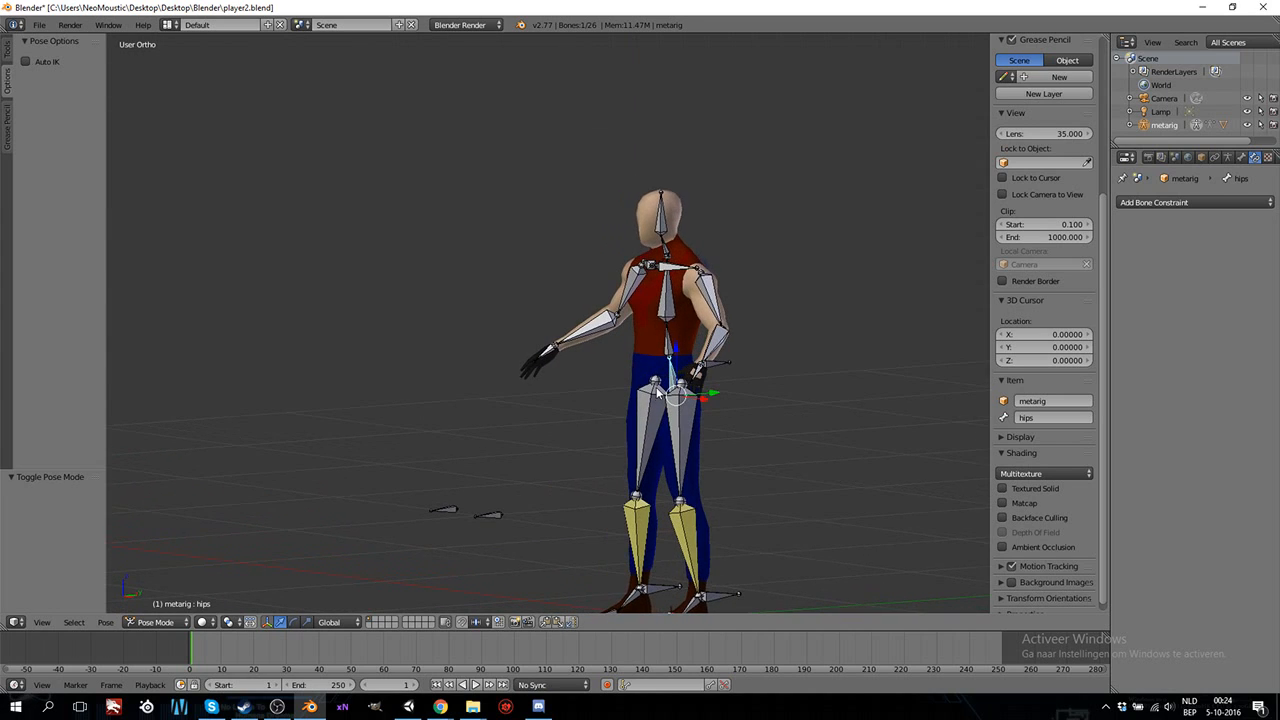
pyautogui.press('KP_3')
pyautogui.scroll(1, 657, 387)
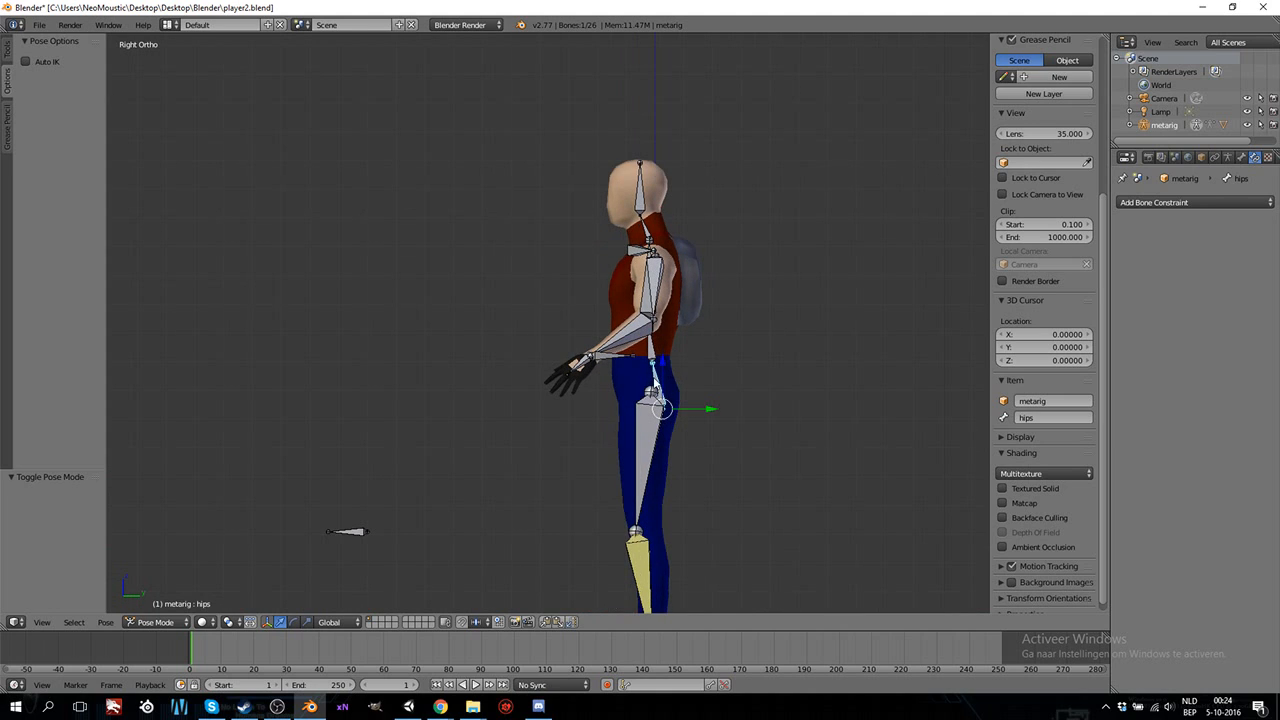
pyautogui.moveTo(632, 358); pyautogui.dragTo(672, 390, button='middle')
pyautogui.scroll(2, 655, 405)
pyautogui.rightClick(655, 432)
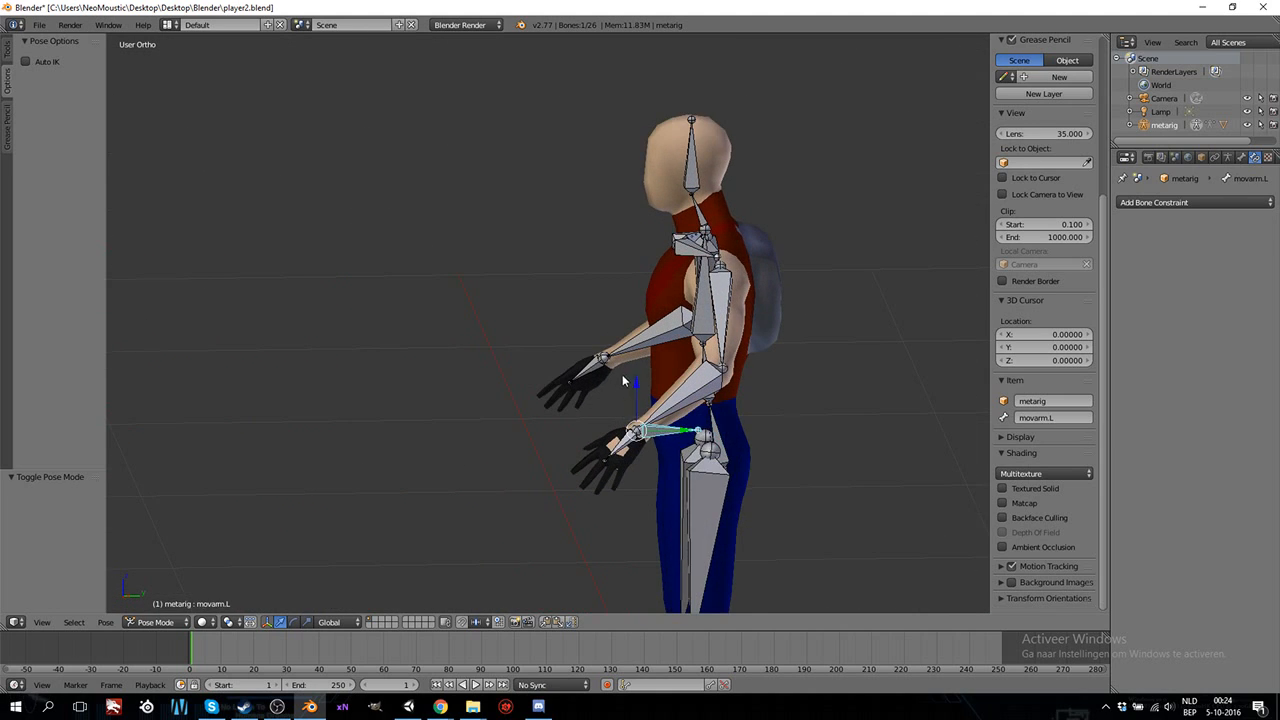
pyautogui.moveTo(683, 407); pyautogui.dragTo(751, 425, button='middle')
pyautogui.press('KP_3')
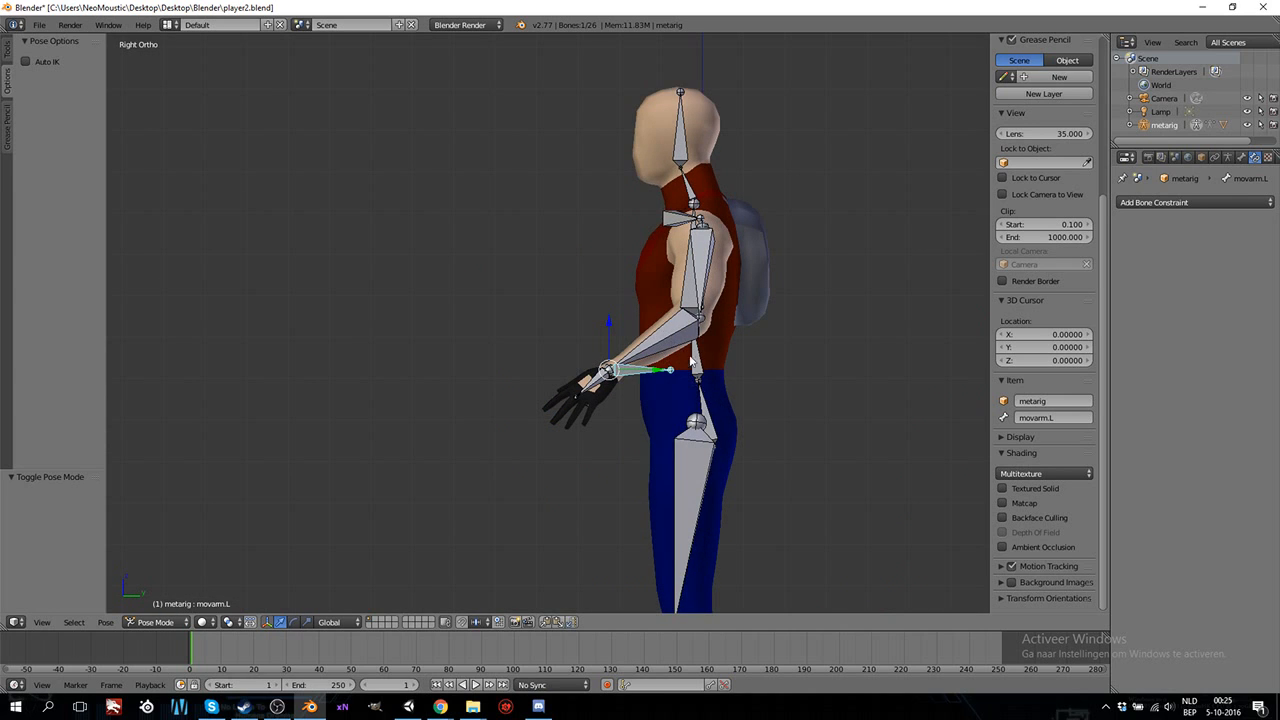
pyautogui.moveTo(748, 342); pyautogui.dragTo(627, 338, button='middle')
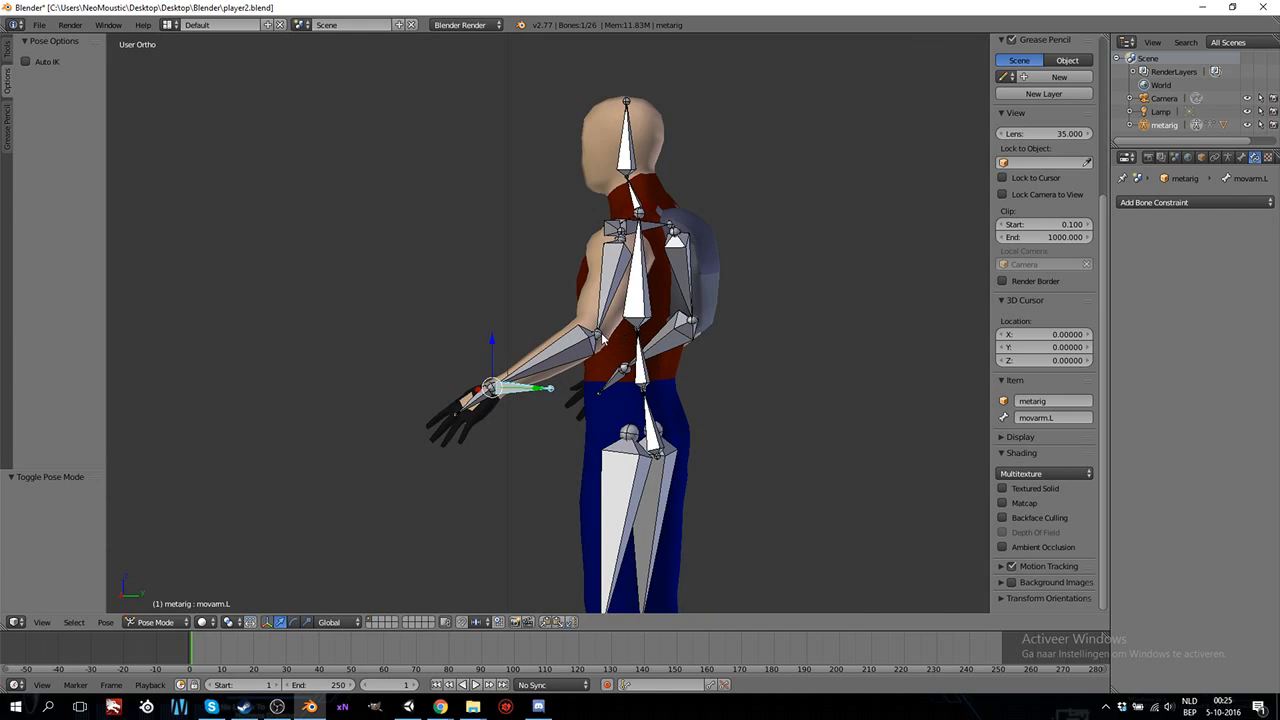
pyautogui.rightClick(603, 340)
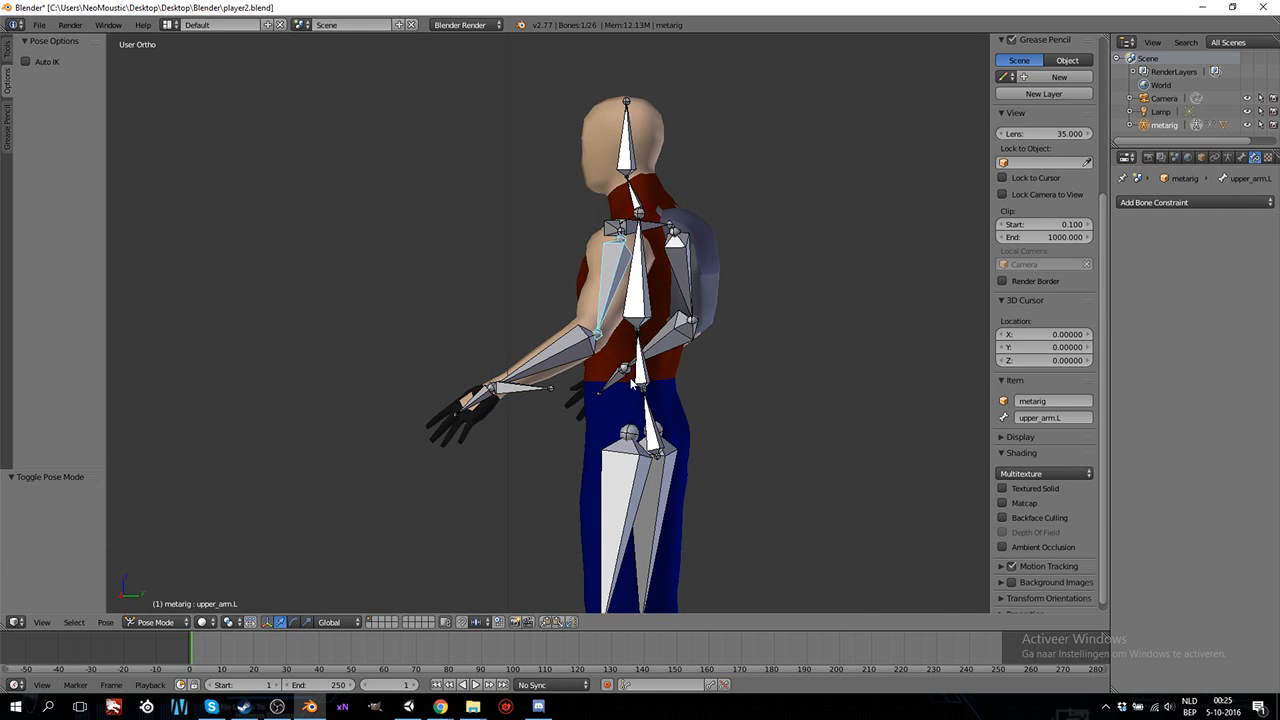
# Put the armature into Edit Mode, then clear the parent of the movarm.L bone and disconnect it.
pyautogui.click(155, 622)
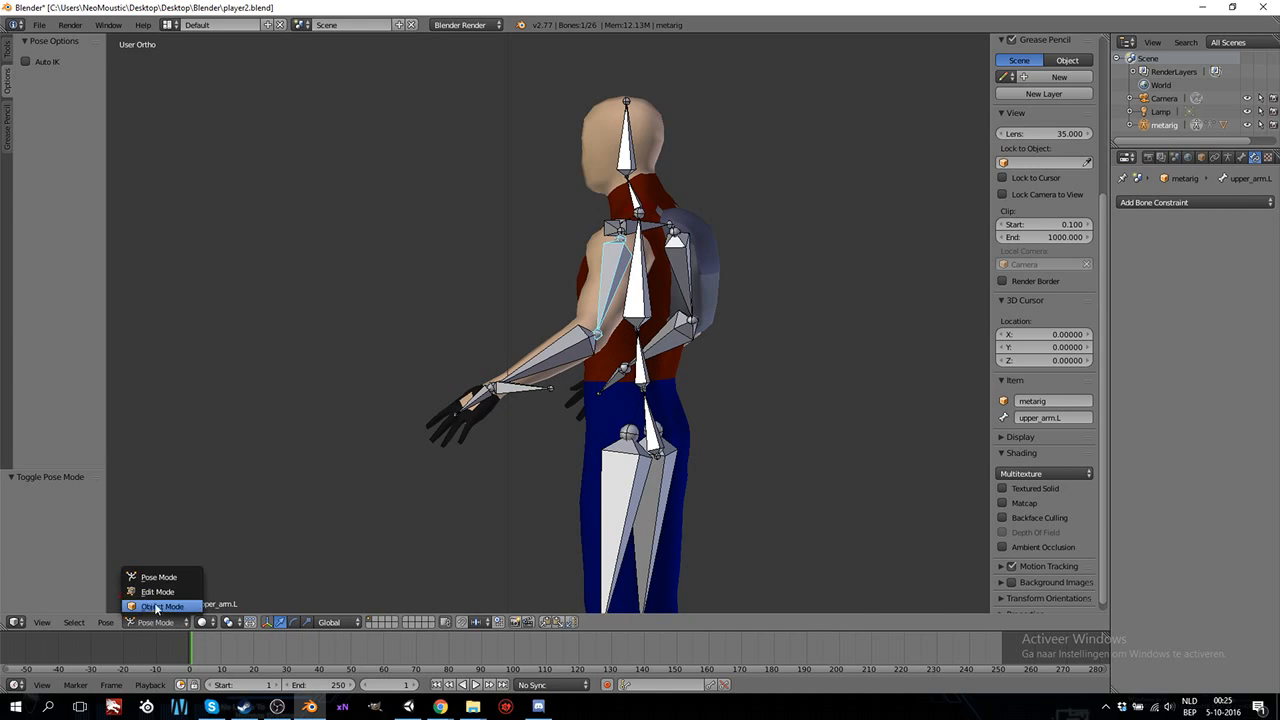
pyautogui.click(165, 589)
pyautogui.rightClick(502, 396)
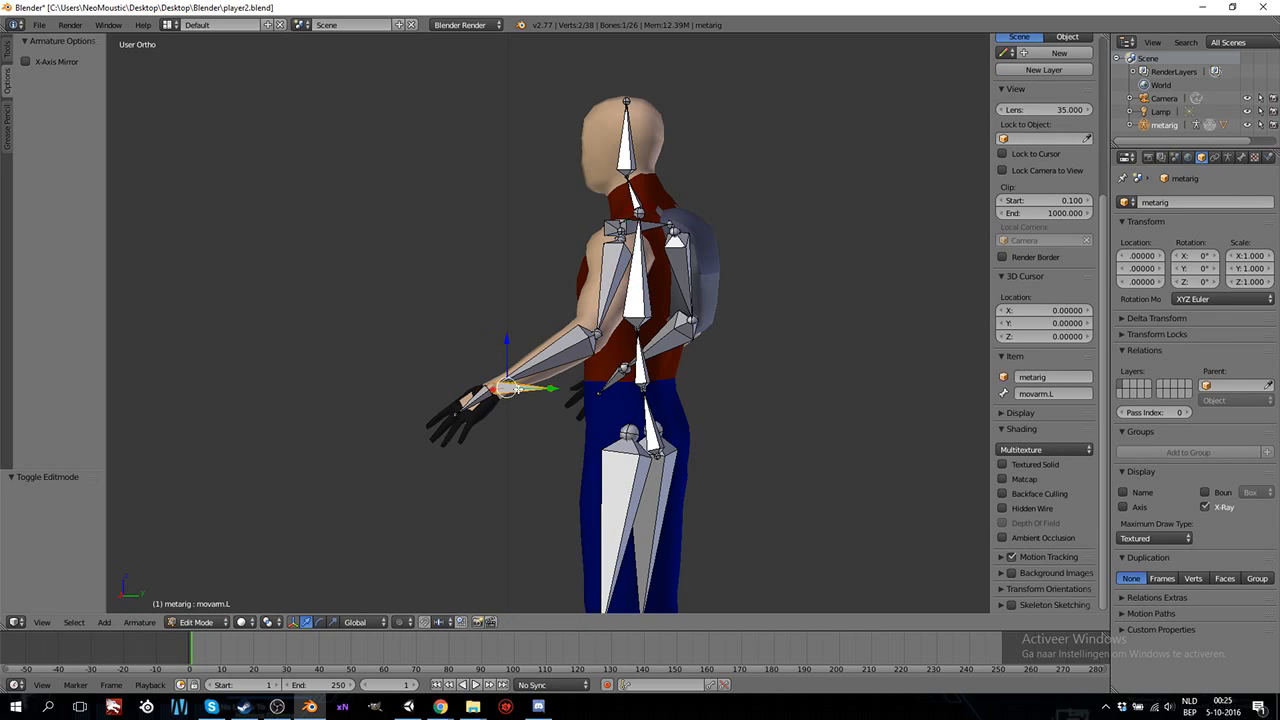
pyautogui.hotkey('ctrl', 'p')
pyautogui.hotkey('alt', 'p')
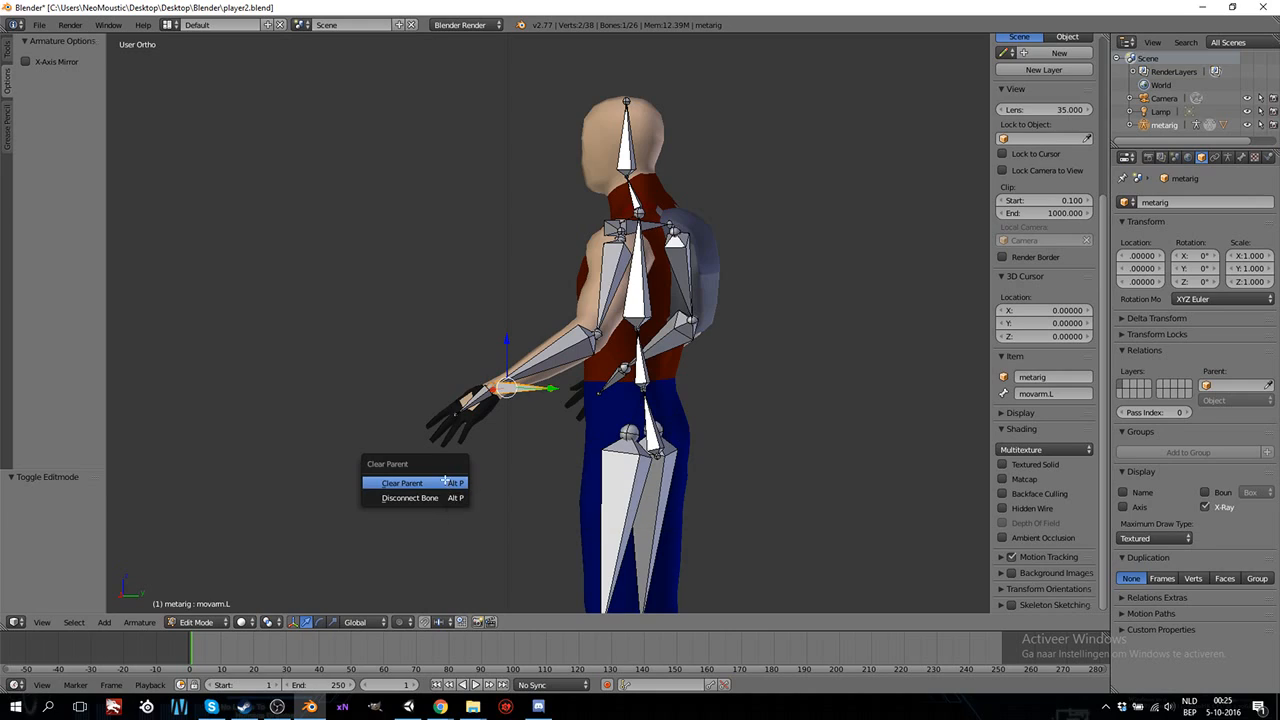
pyautogui.click(448, 482)
pyautogui.hotkey('alt', 'p')
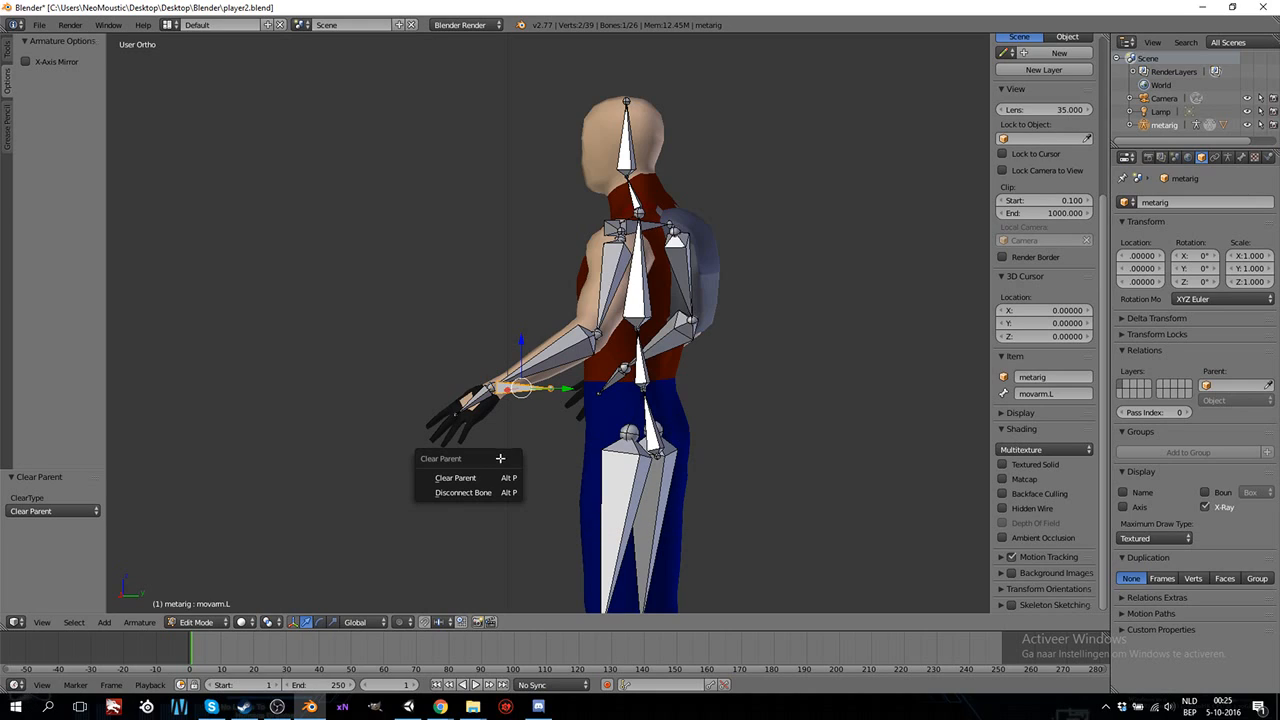
pyautogui.click(470, 493)
# Test in right side view whether the movarm.L bone can be moved independently of the arm chain.
pyautogui.press('KP_3')
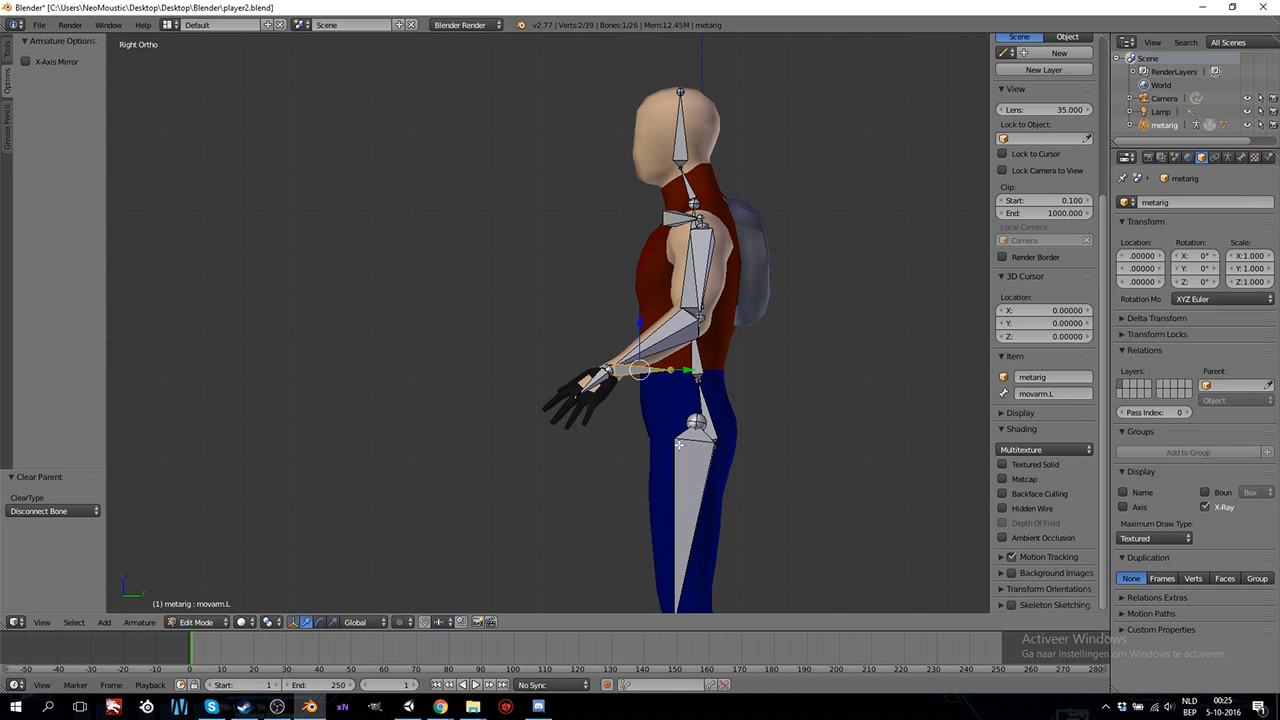
pyautogui.press('g')
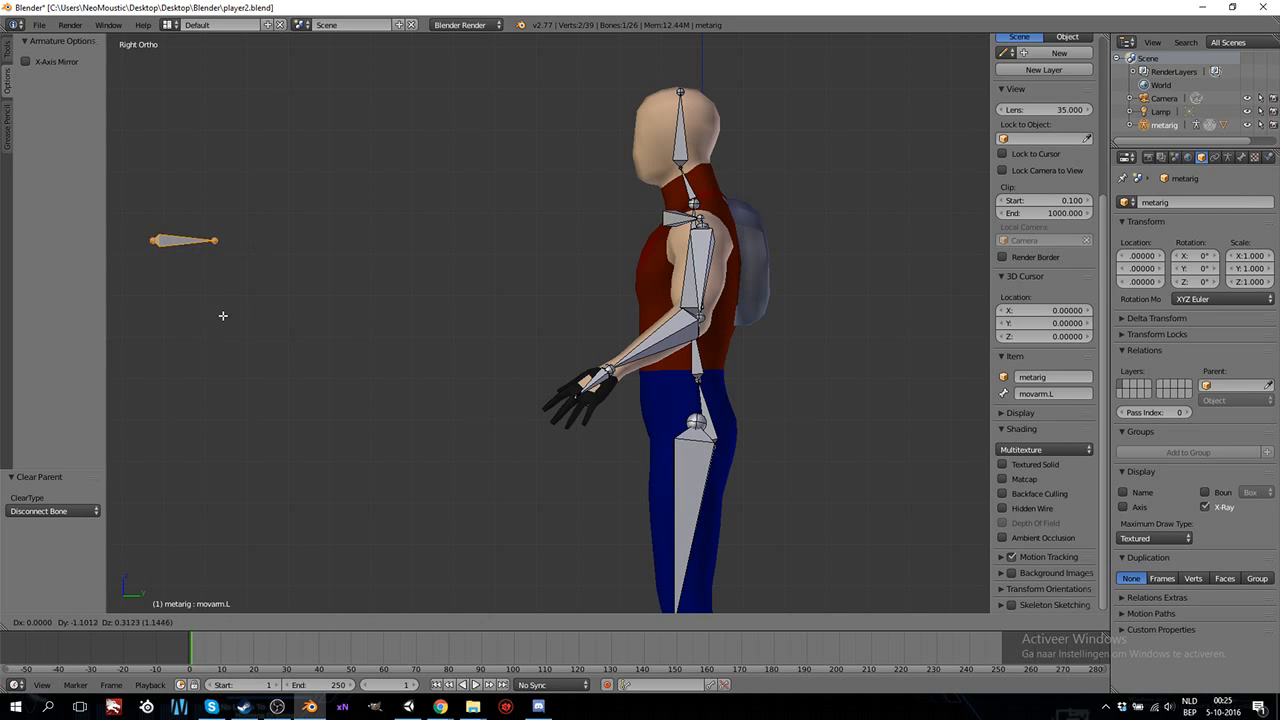
pyautogui.rightClick(652, 424)
pyautogui.scroll(3, 657, 441)
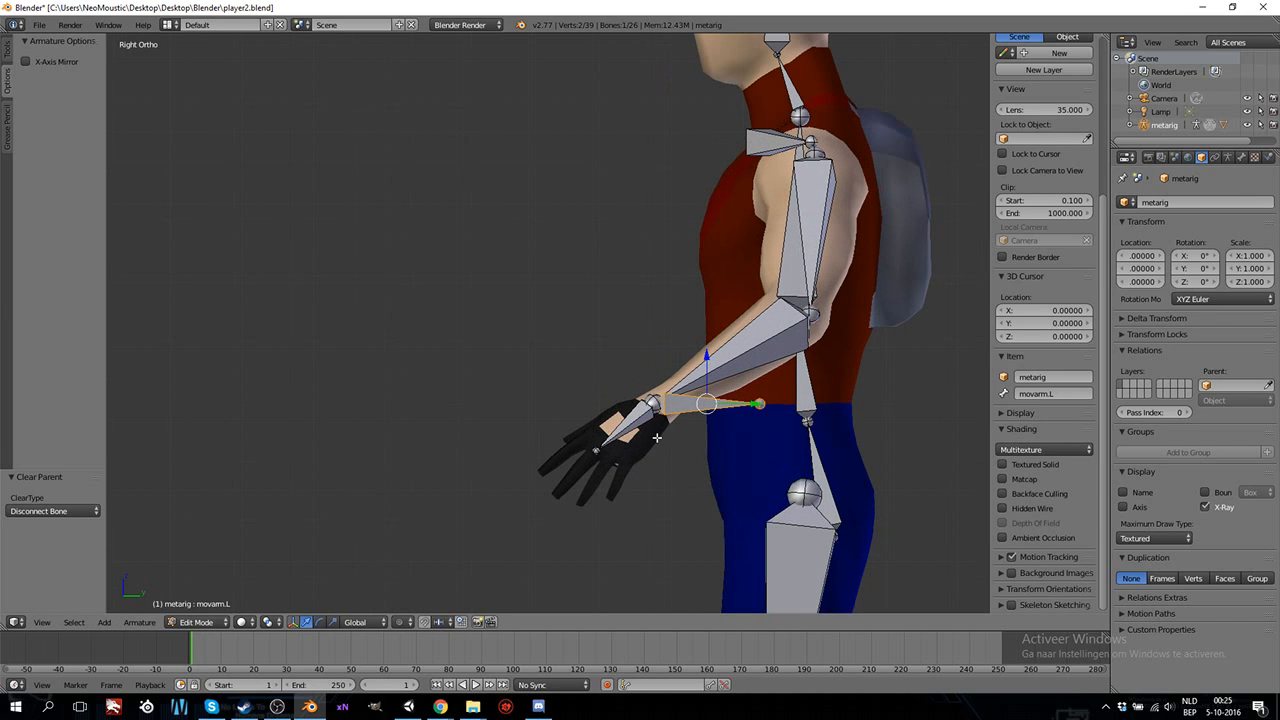
pyautogui.scroll(-3, 657, 437)
# Extrude a new bone from the left elbow joint about 0.107 backward along the Y axis.
pyautogui.moveTo(840, 389); pyautogui.dragTo(776, 400, button='middle')
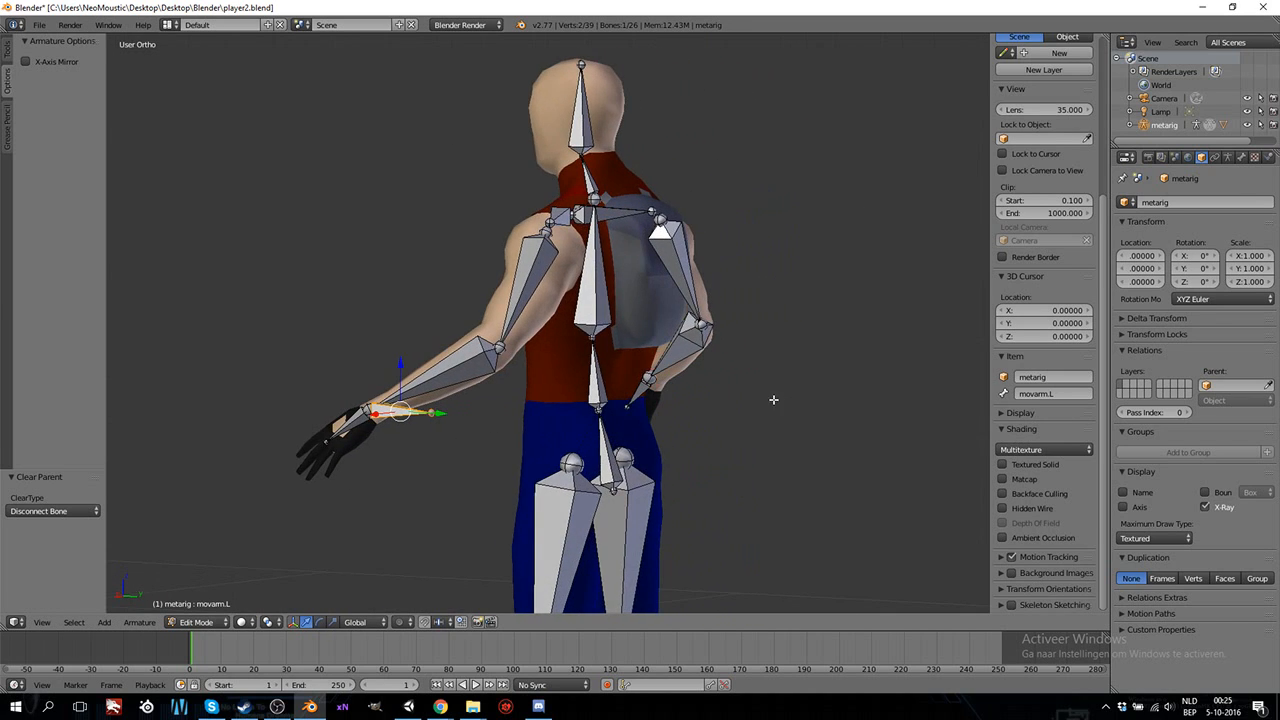
pyautogui.rightClick(505, 346)
pyautogui.press('KP_3')
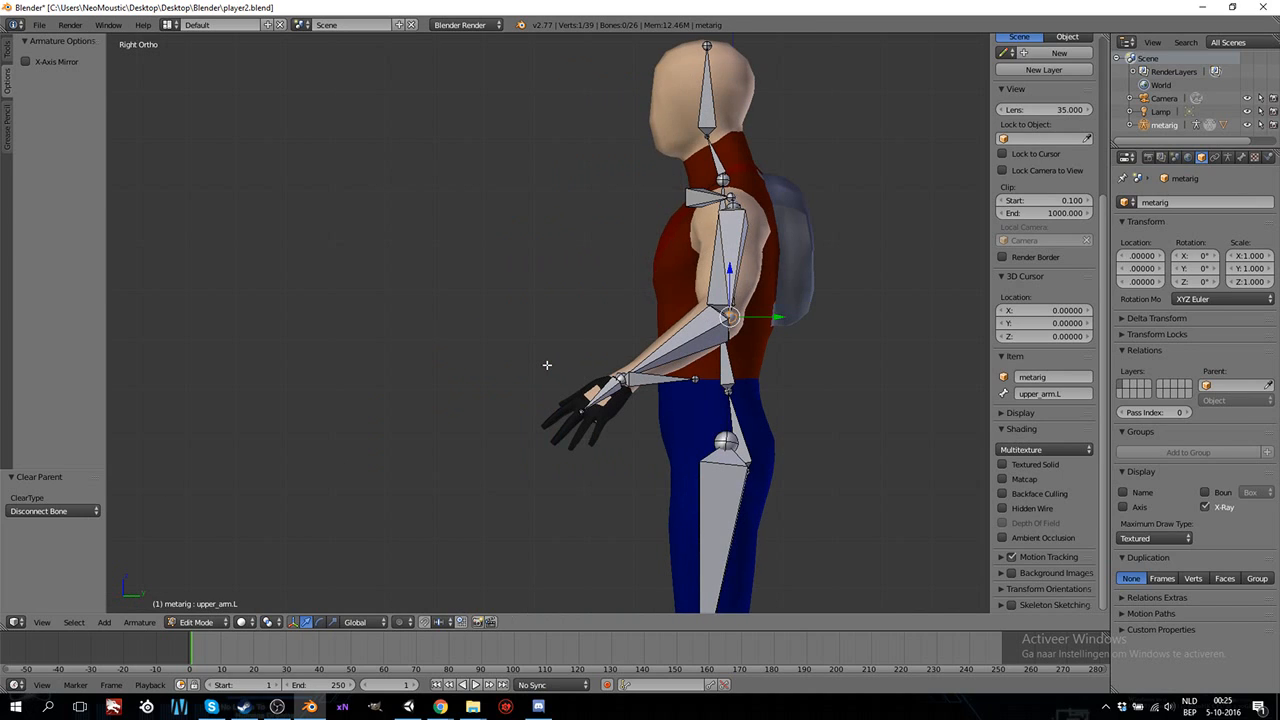
pyautogui.press('e')
pyautogui.press('y')
pyautogui.click(829, 316)
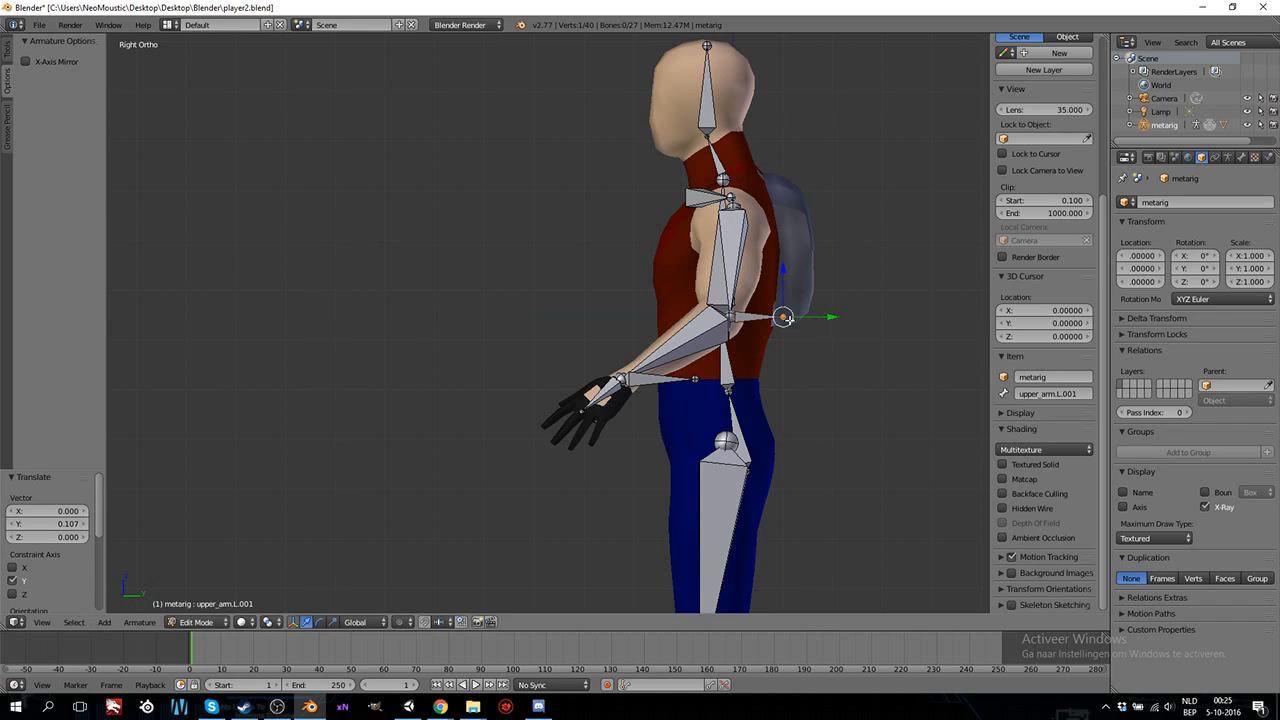
# Rename the new bone at the left elbow to elbow.L.
pyautogui.rightClick(744, 316)
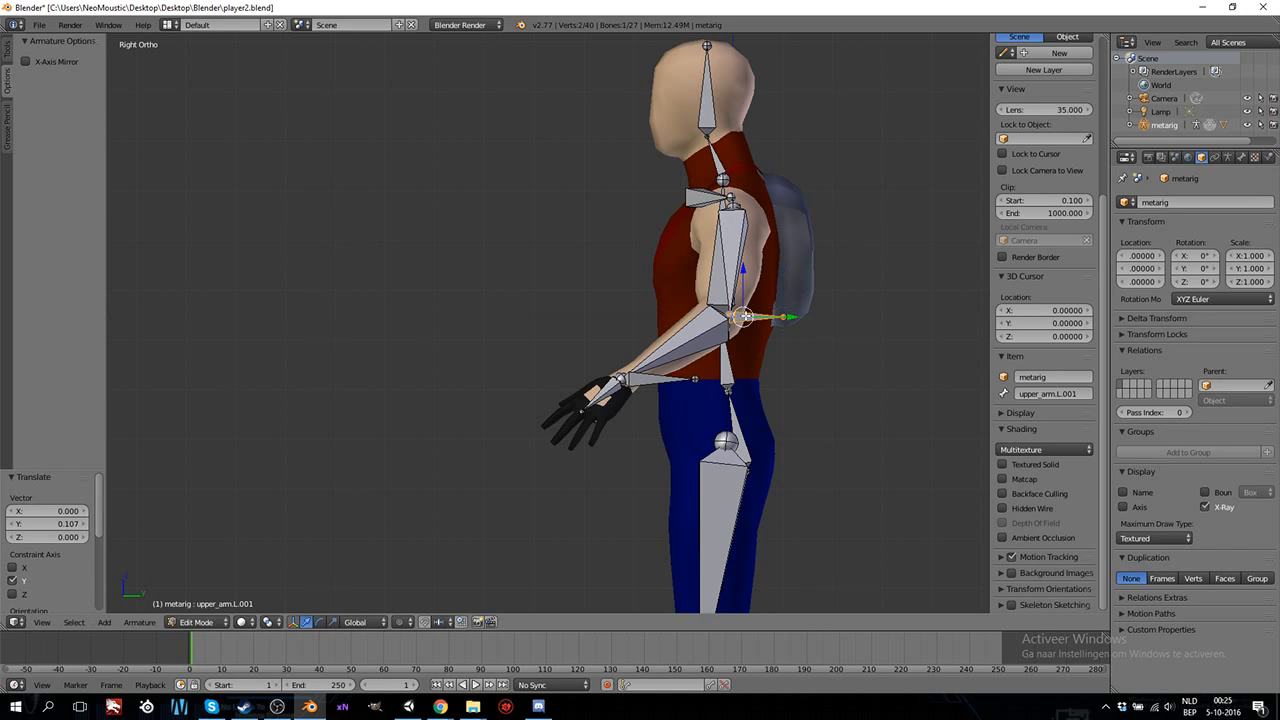
pyautogui.click(1061, 396)
pyautogui.press('BackSpace')
pyautogui.press('BackSpace')
pyautogui.press('BackSpace')
pyautogui.press('BackSpace')
pyautogui.press('BackSpace')
pyautogui.press('BackSpace')
pyautogui.press('BackSpace')
pyautogui.press('BackSpace')
pyautogui.press('BackSpace')
pyautogui.write('elbow')
pyautogui.press('Return')
# Disconnect the elbow.L bone from the upper arm and clear its parent.
pyautogui.hotkey('alt', 'p')
pyautogui.click(757, 321)
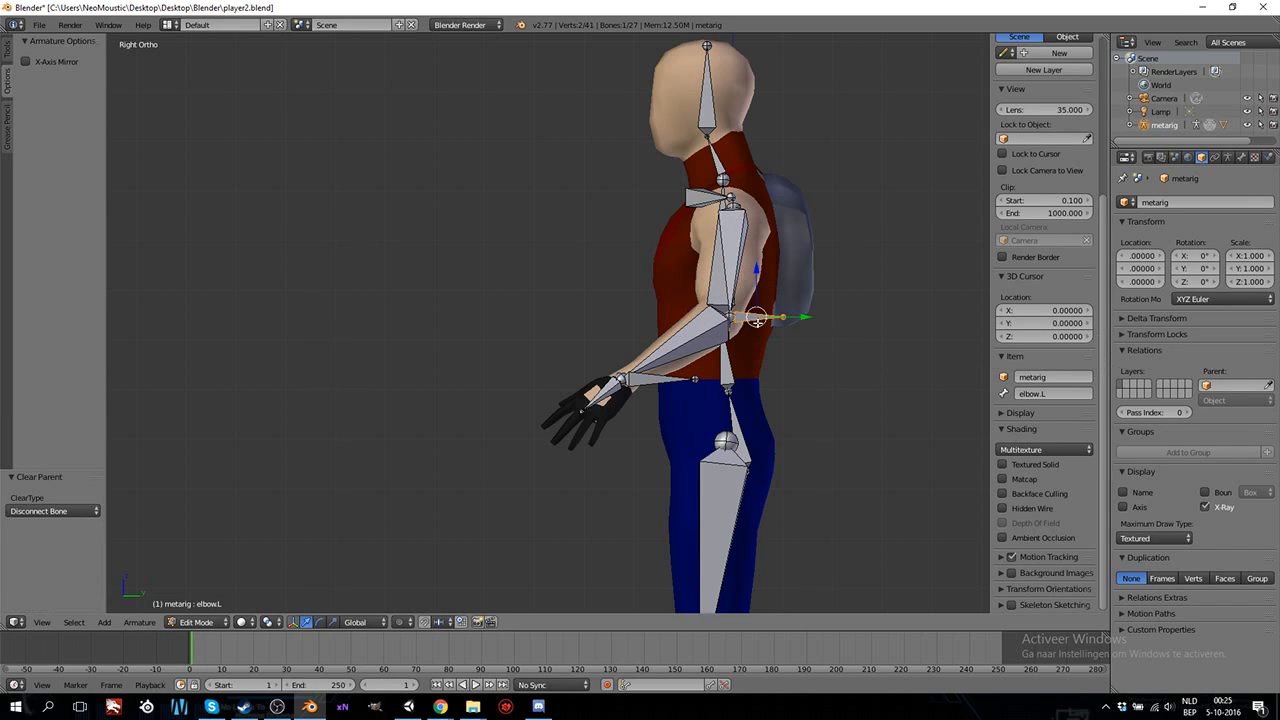
pyautogui.hotkey('alt', 'p')
pyautogui.click(757, 304)
# Move the elbow.L bone 0.3 along the Y axis so it sits behind the character's back.
pyautogui.scroll(-4, 717, 323)
pyautogui.scroll(2, 740, 322)
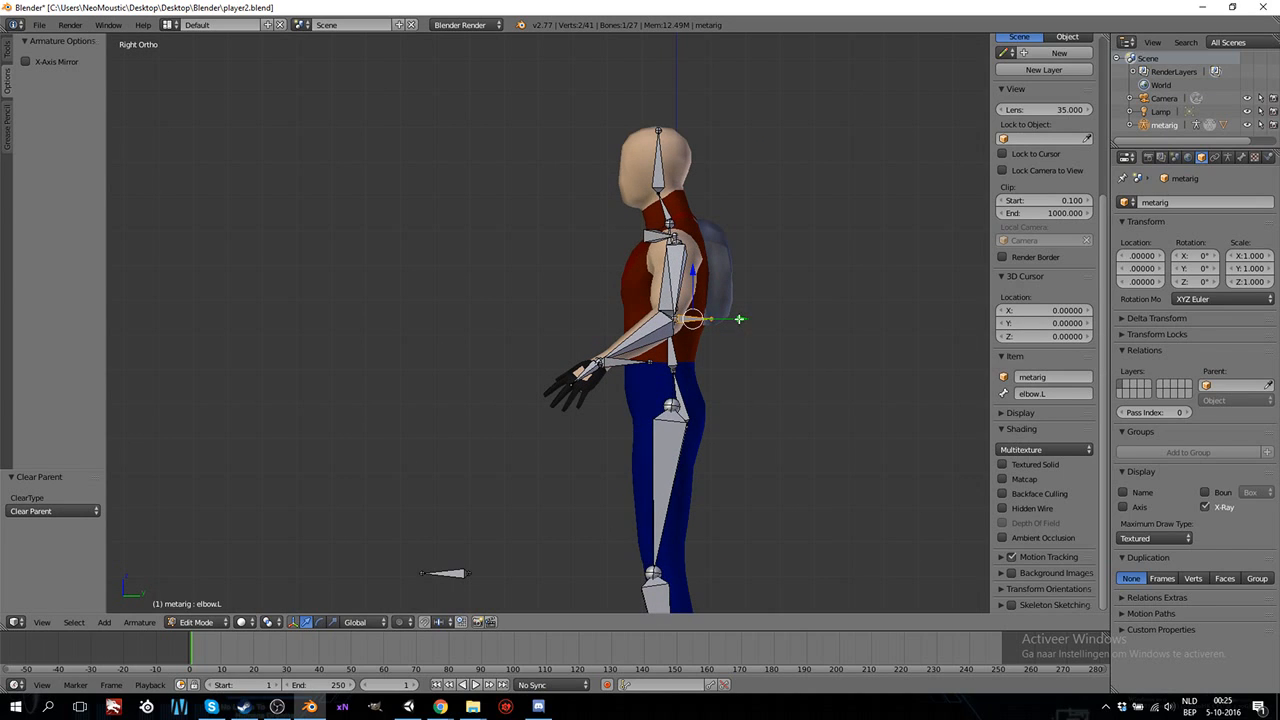
pyautogui.press('g')
pyautogui.press('y')
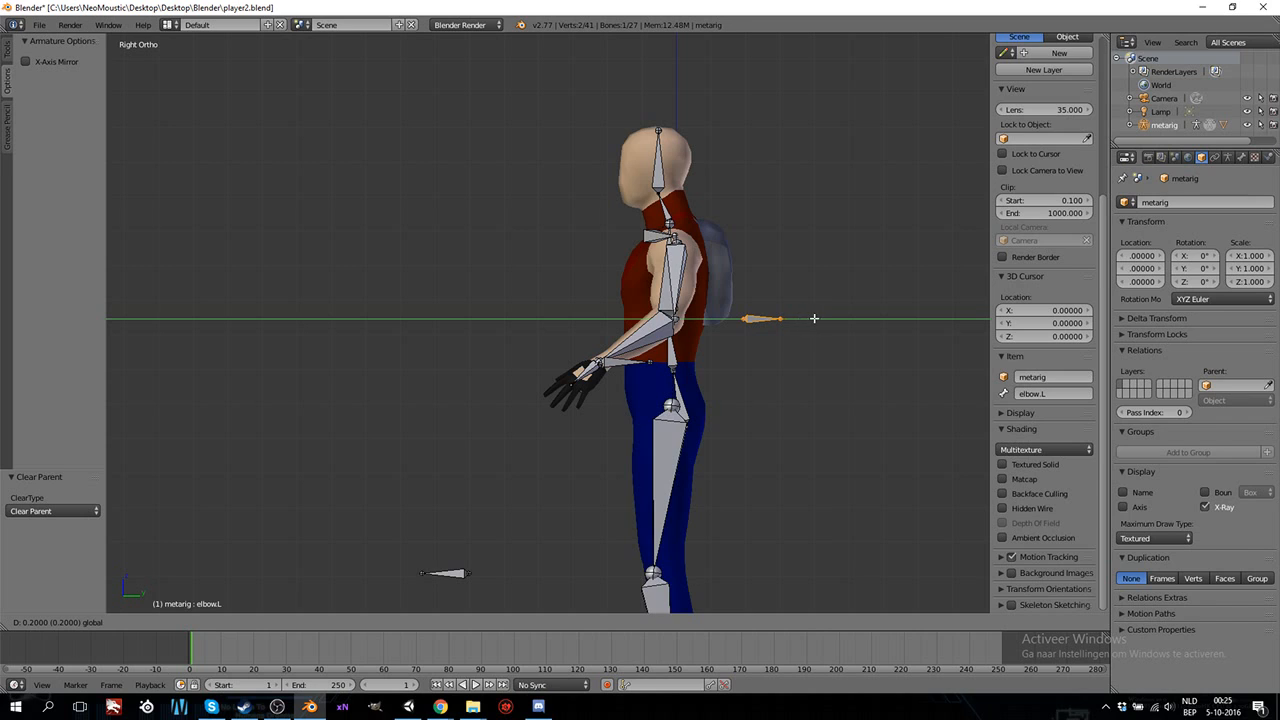
pyautogui.click(838, 318)
pyautogui.moveTo(838, 318); pyautogui.dragTo(637, 506, button='middle')
pyautogui.moveTo(498, 467); pyautogui.dragTo(704, 457, button='middle')
pyautogui.press('KP_3')
pyautogui.scroll(3, 700, 451)
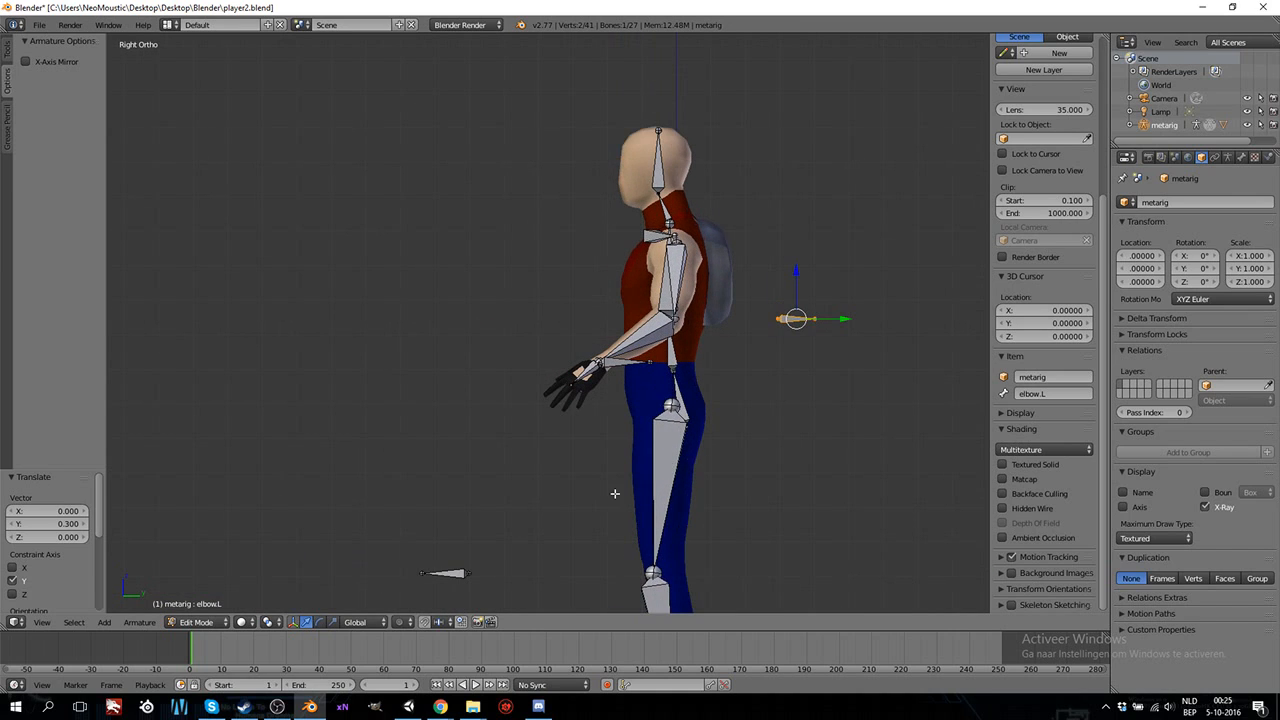
# Switch the armature to Pose Mode and add an Inverse Kinematics constraint to the forearm.L bone.
pyautogui.click(200, 622)
pyautogui.click(203, 577)
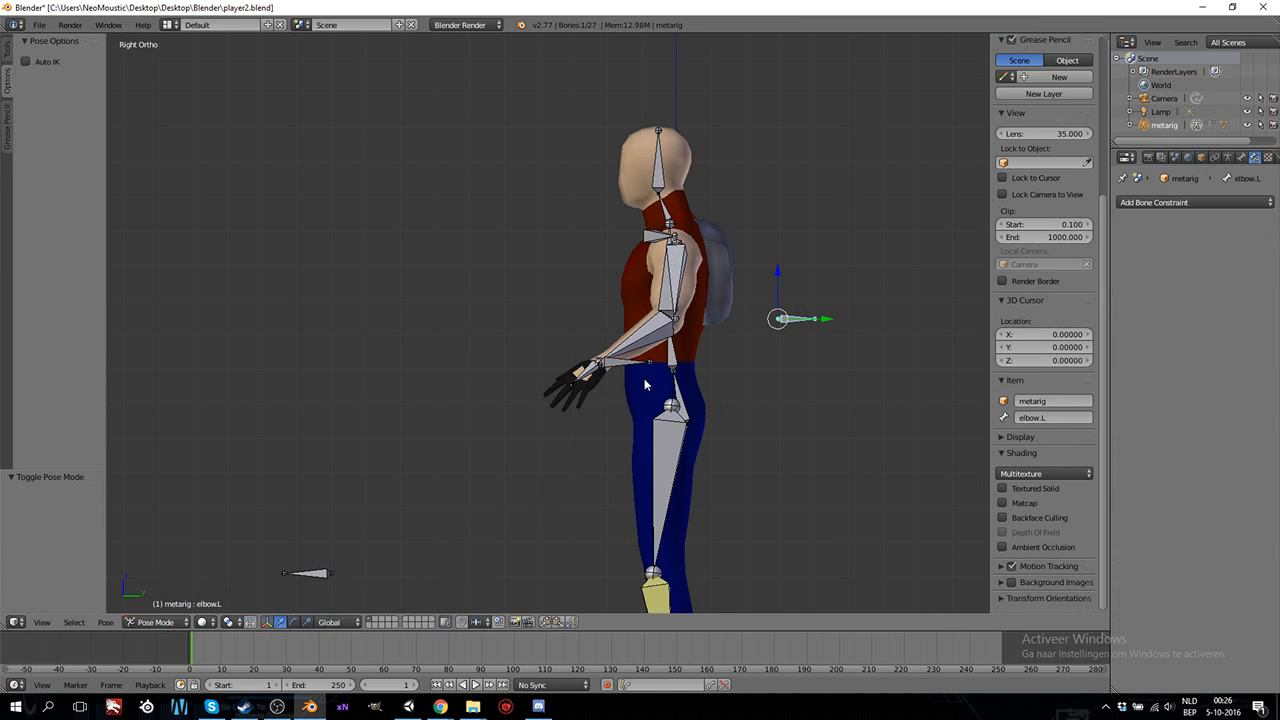
pyautogui.scroll(2, 675, 385)
pyautogui.keyDown('shift'); pyautogui.moveTo(674, 385); pyautogui.dragTo(632, 380, button='middle'); pyautogui.keyUp('shift')
pyautogui.rightClick(567, 335)
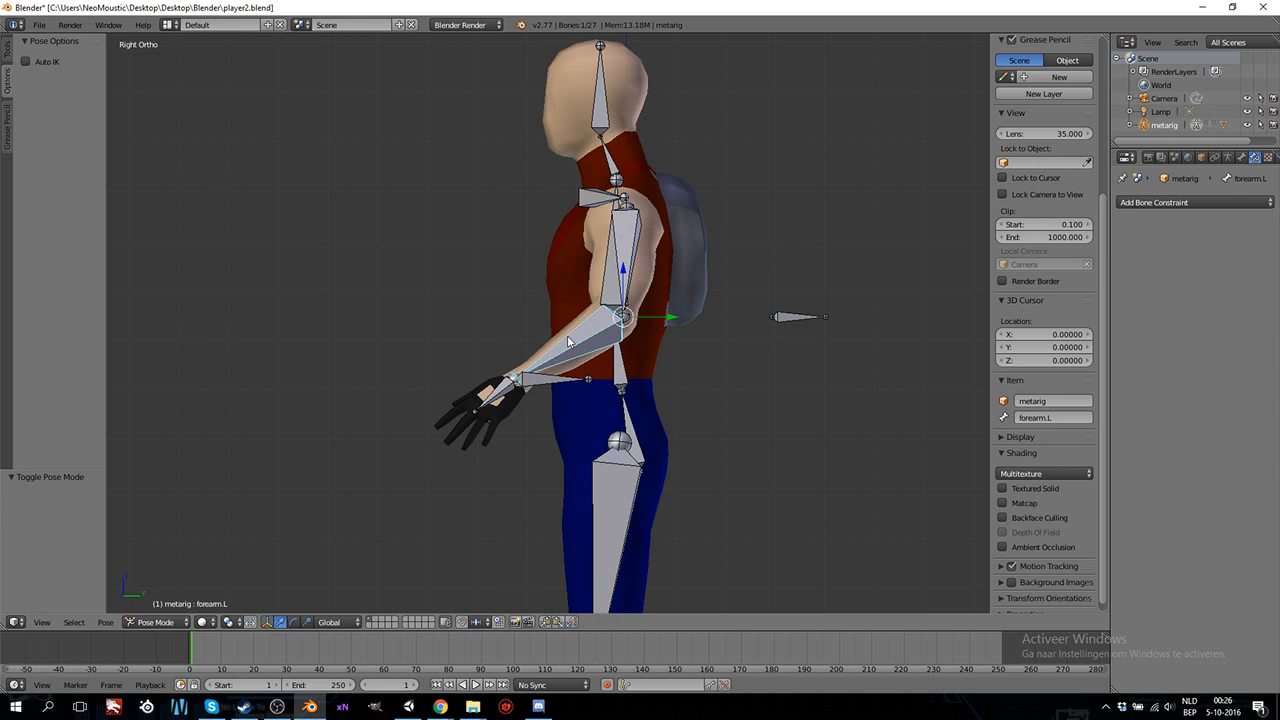
pyautogui.click(1153, 201)
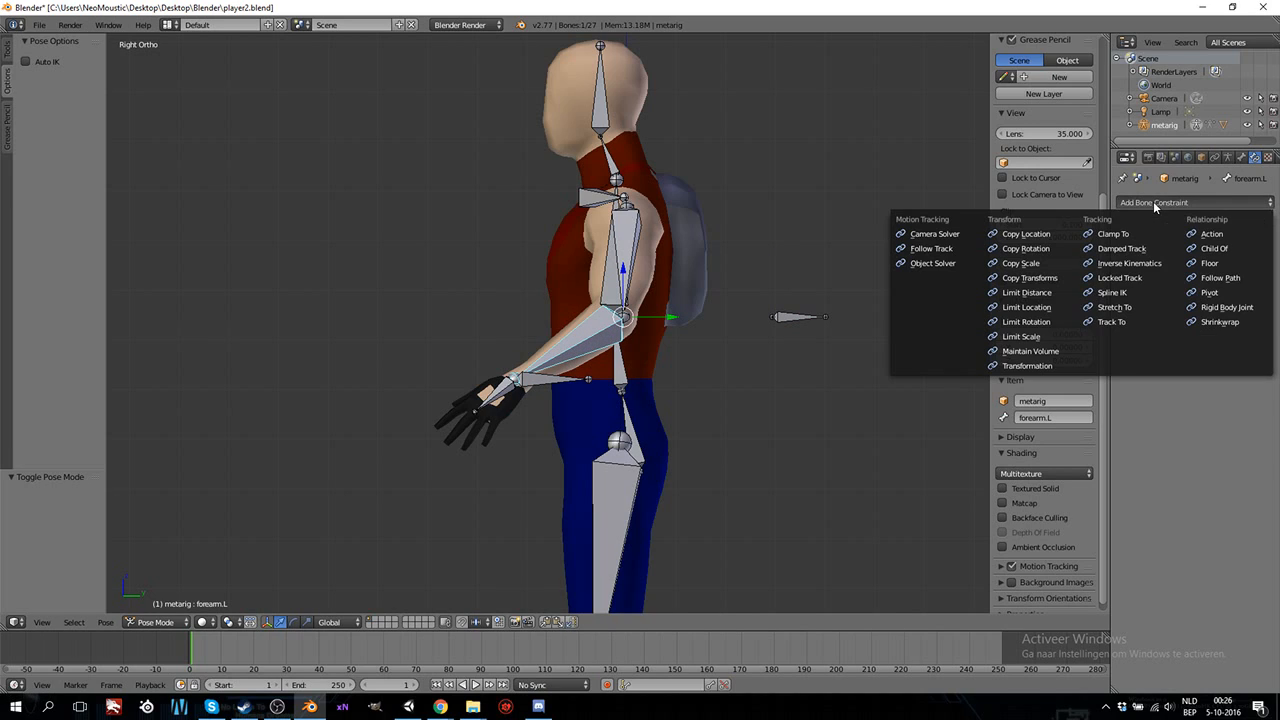
pyautogui.click(1130, 263)
# Set the IK constraint's target to metarig and its target bone to movarm.L.
pyautogui.click(1190, 253)
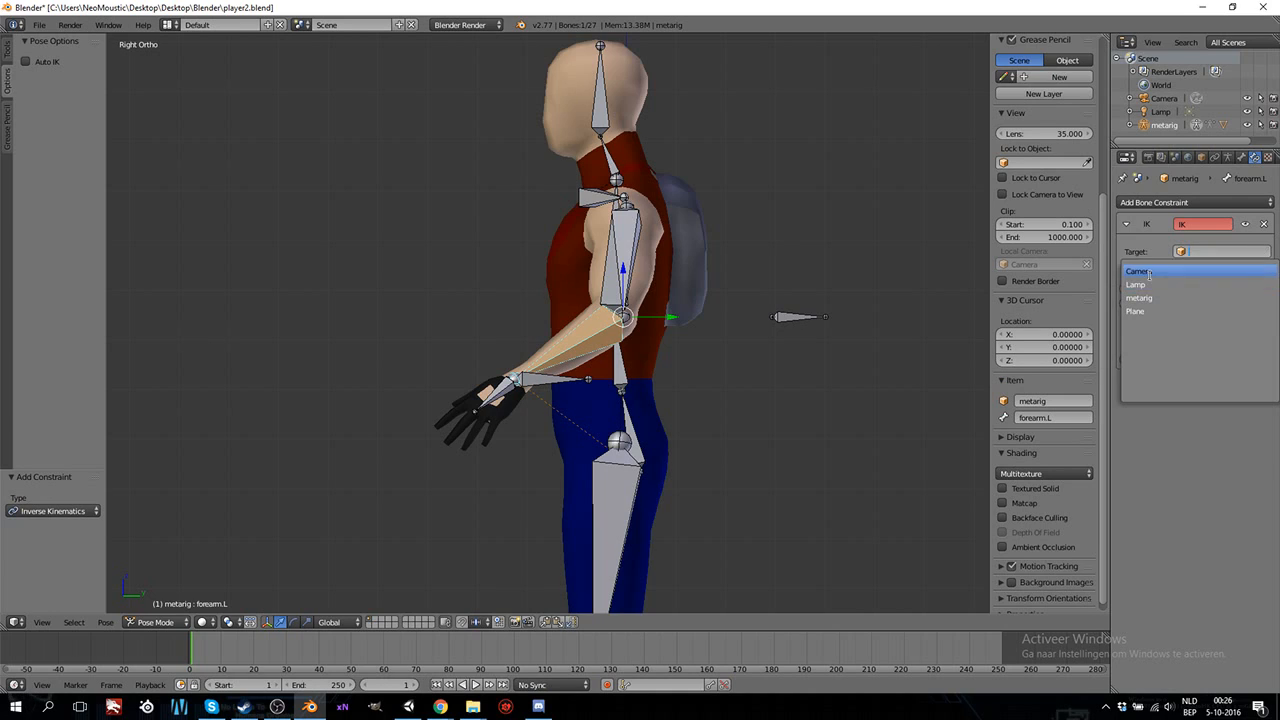
pyautogui.click(1145, 298)
pyautogui.click(1190, 270)
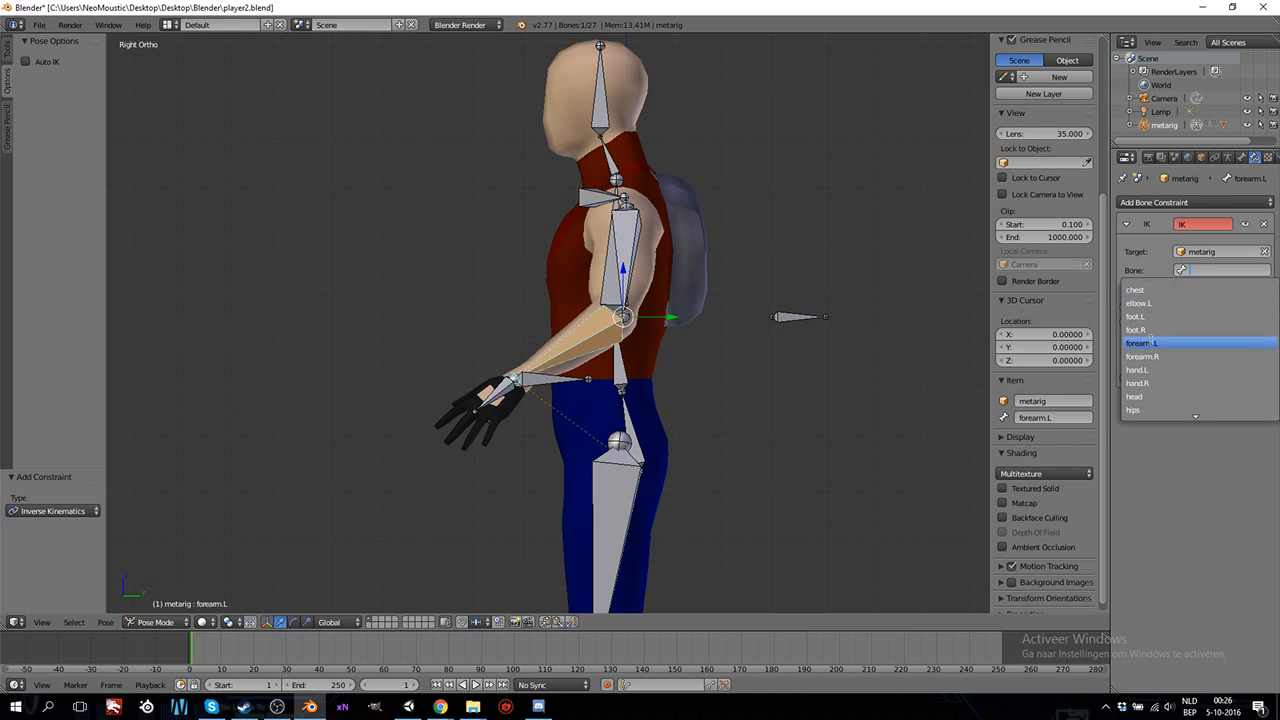
pyautogui.scroll(-5, 1153, 390)
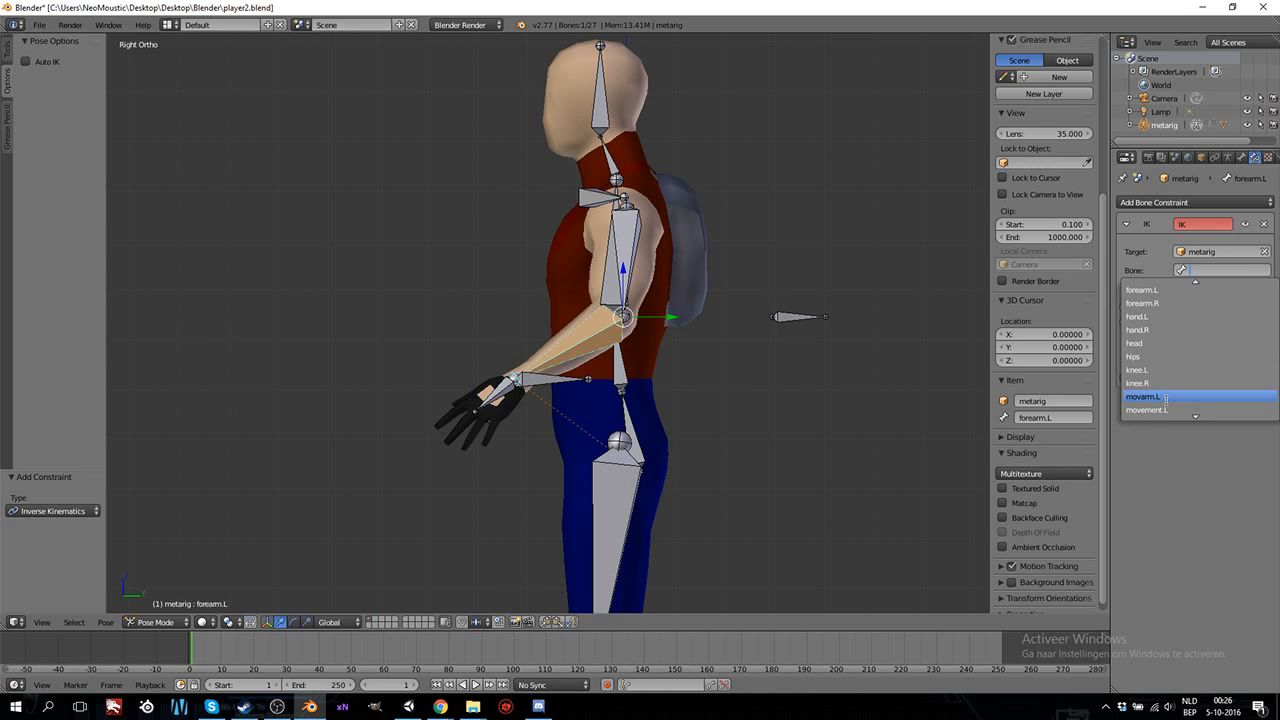
pyautogui.click(1166, 398)
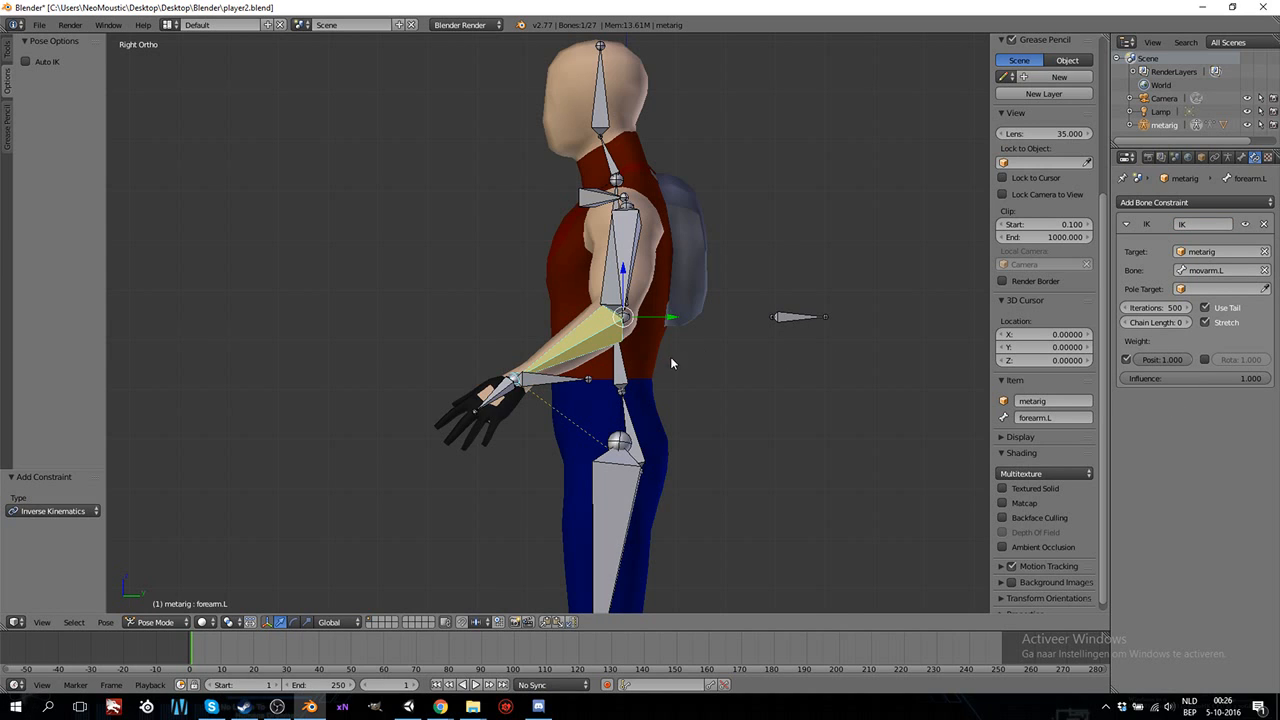
# Test the left arm's IK response by moving the movarm.L bone upward and far forward, cancelling each move.
pyautogui.moveTo(904, 338); pyautogui.dragTo(686, 405, button='middle')
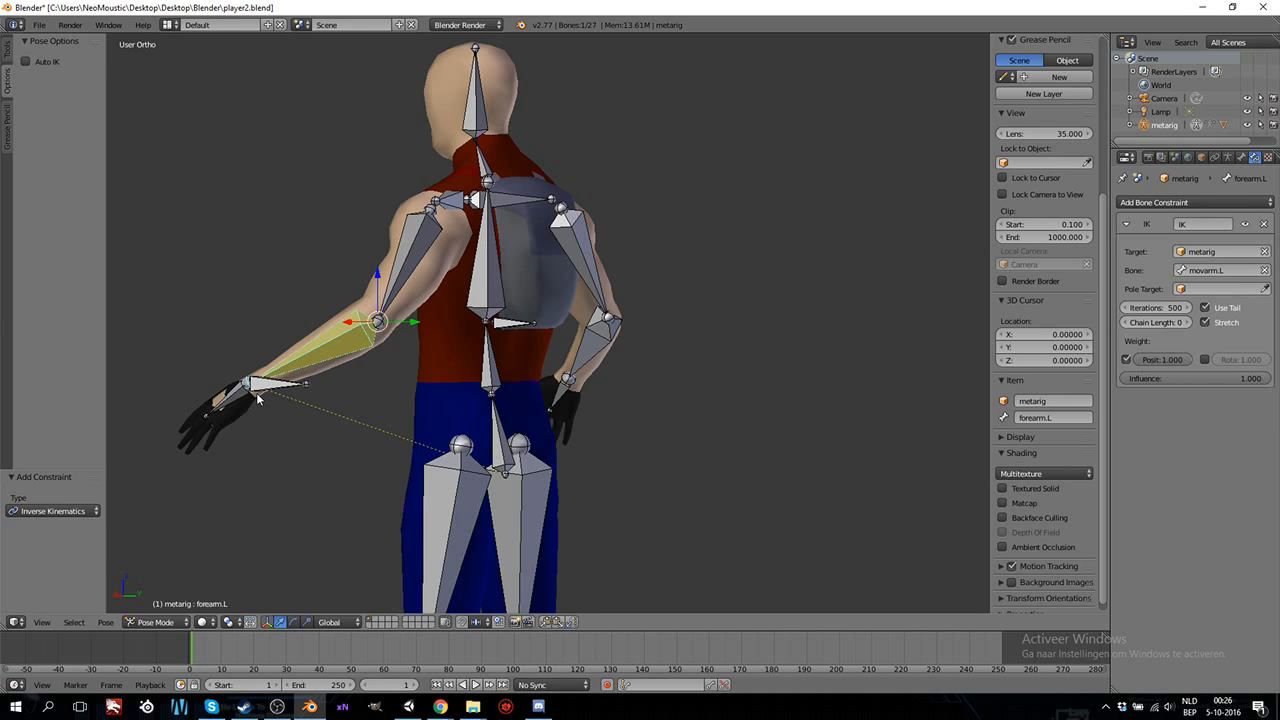
pyautogui.press('KP_3')
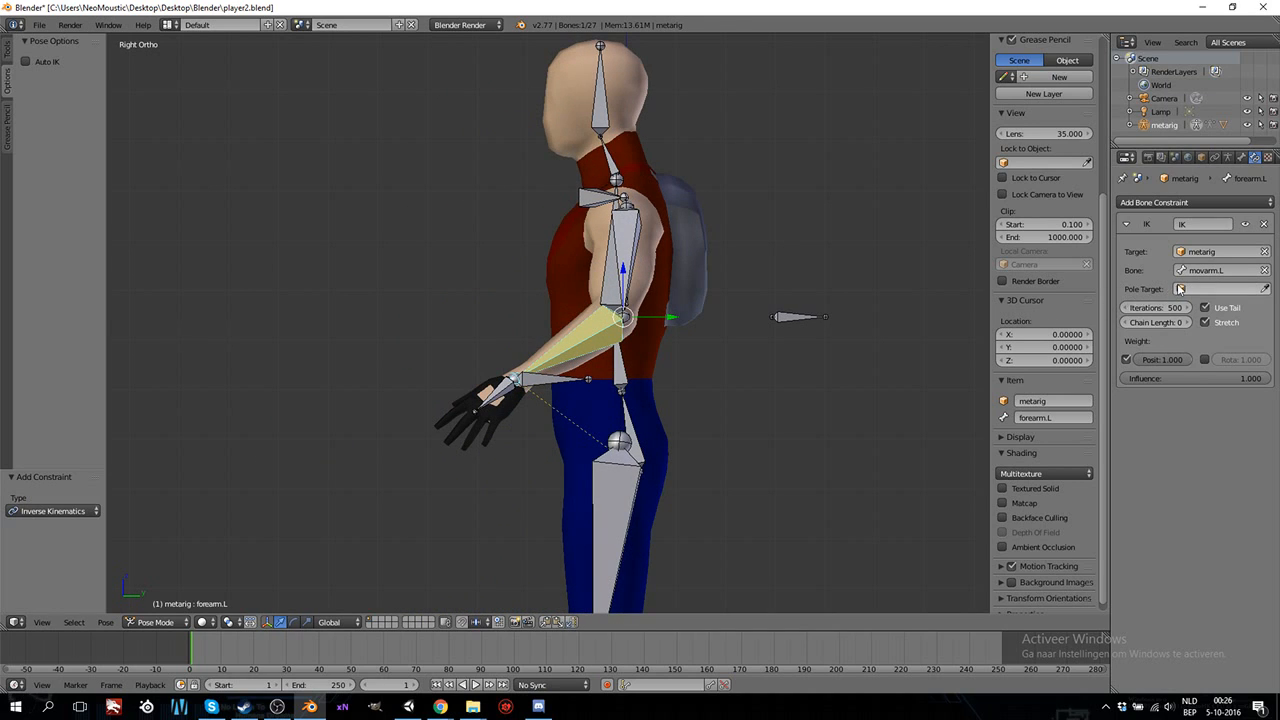
pyautogui.rightClick(547, 382)
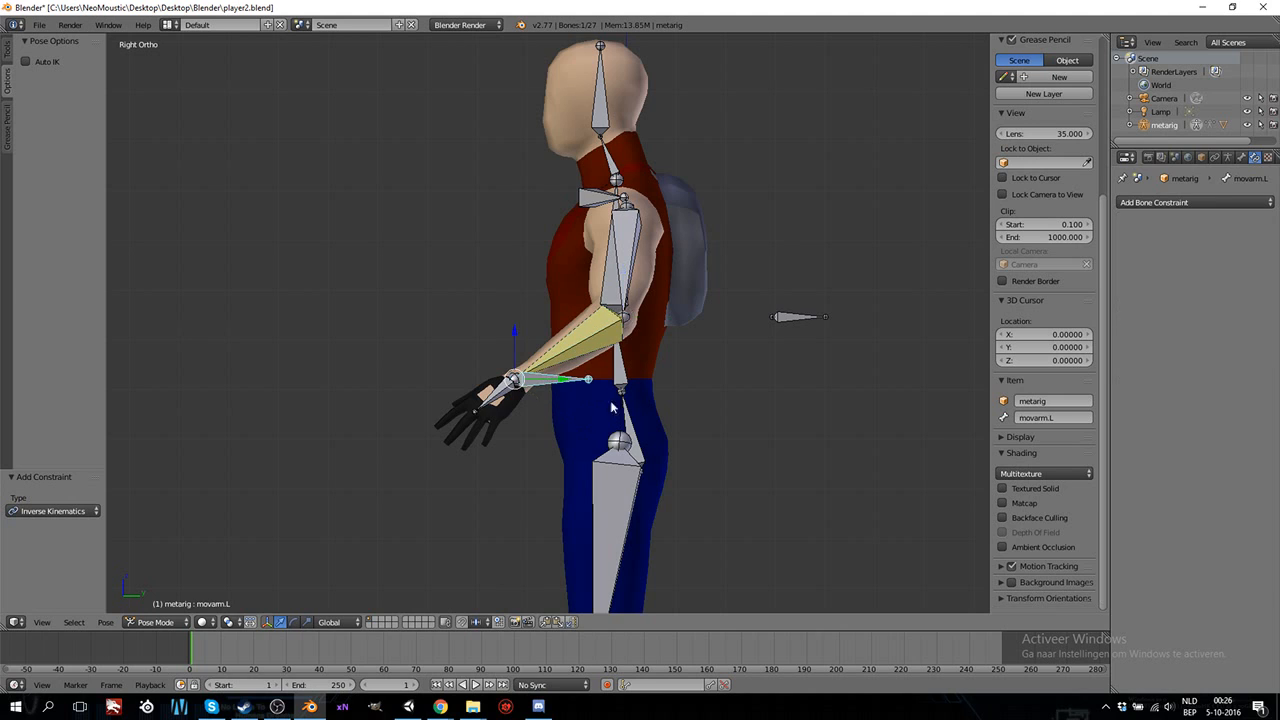
pyautogui.press('g')
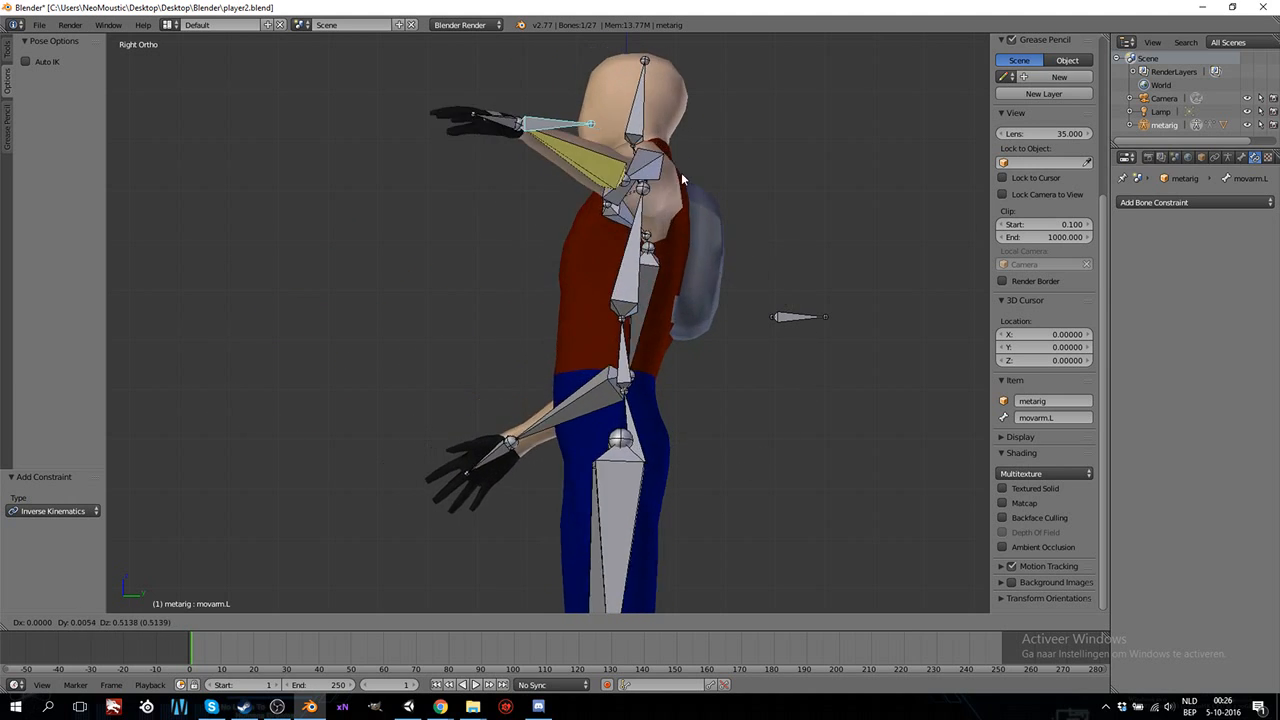
pyautogui.rightClick(643, 434)
pyautogui.scroll(-6, 645, 432)
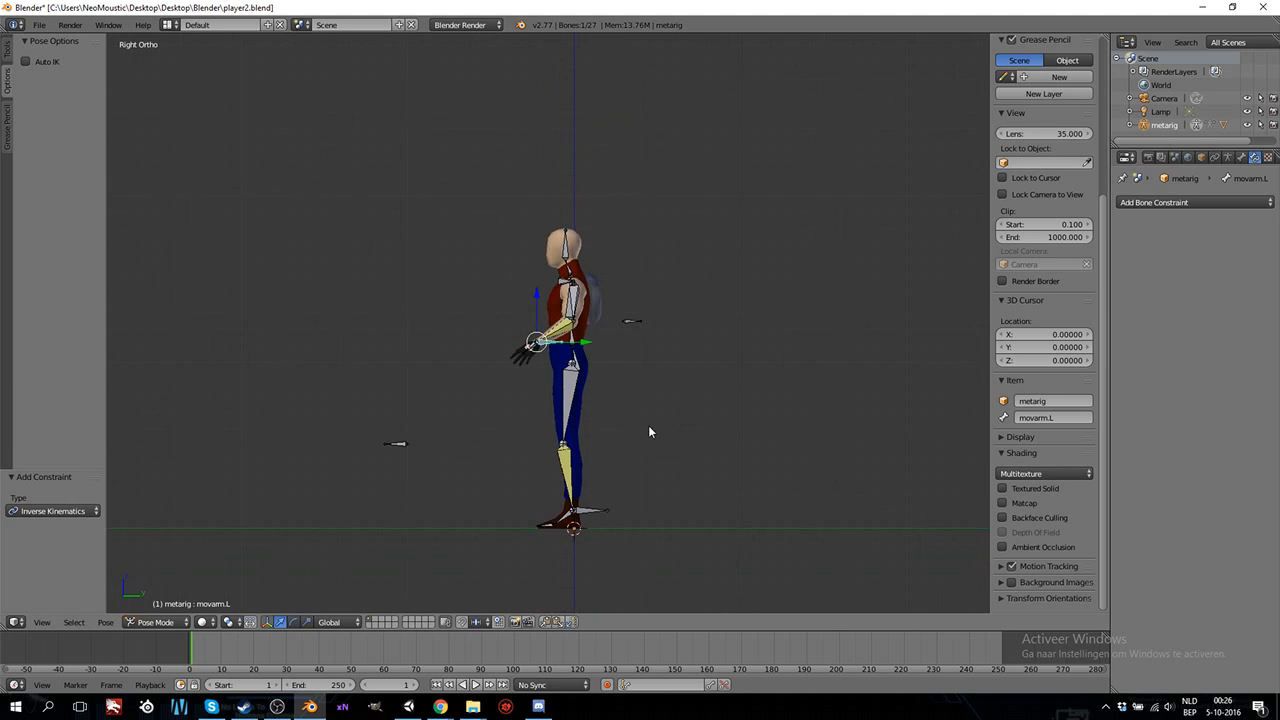
pyautogui.press('g')
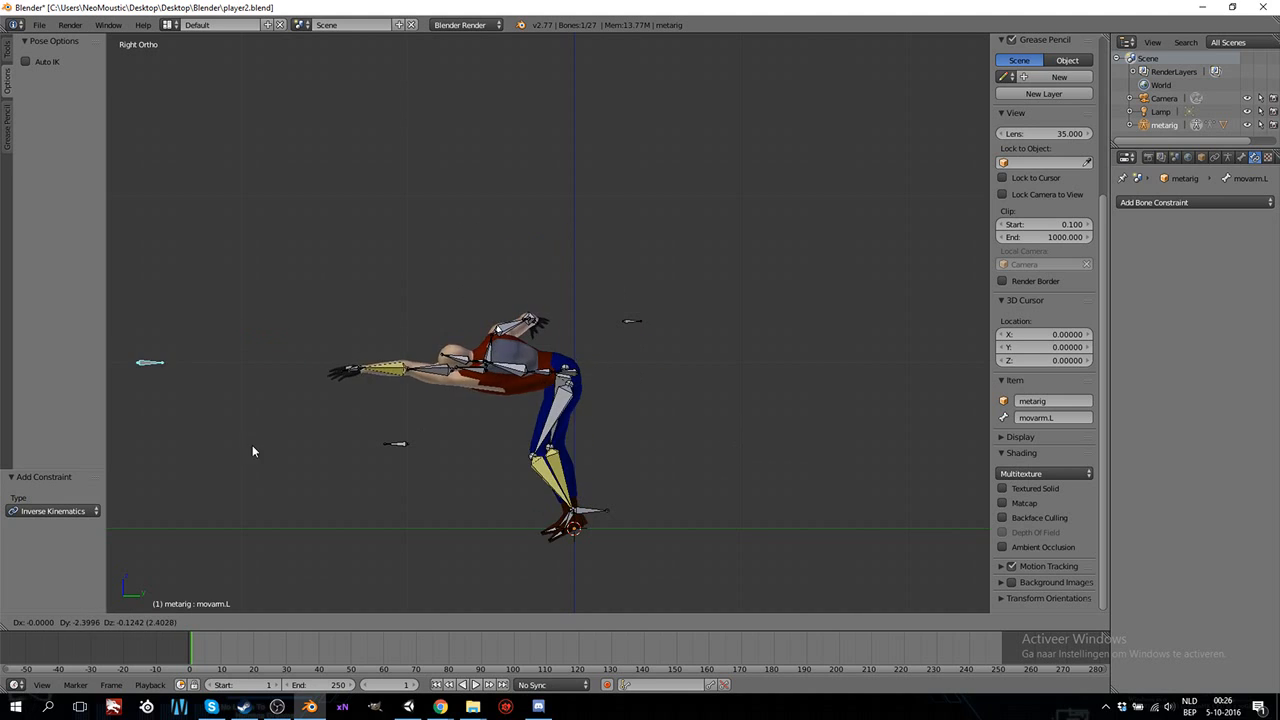
pyautogui.rightClick(496, 448)
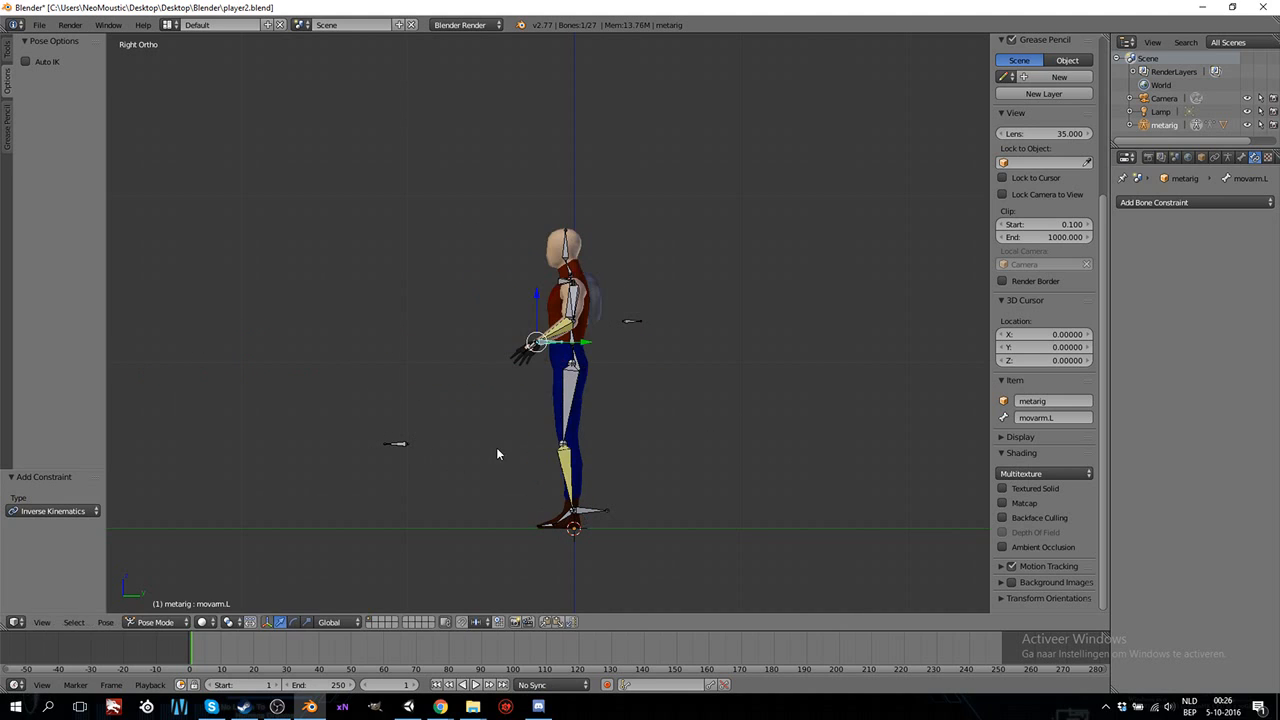
# Set the chain length of the forearm.L bone's IK constraint to 2.
pyautogui.scroll(8, 561, 433)
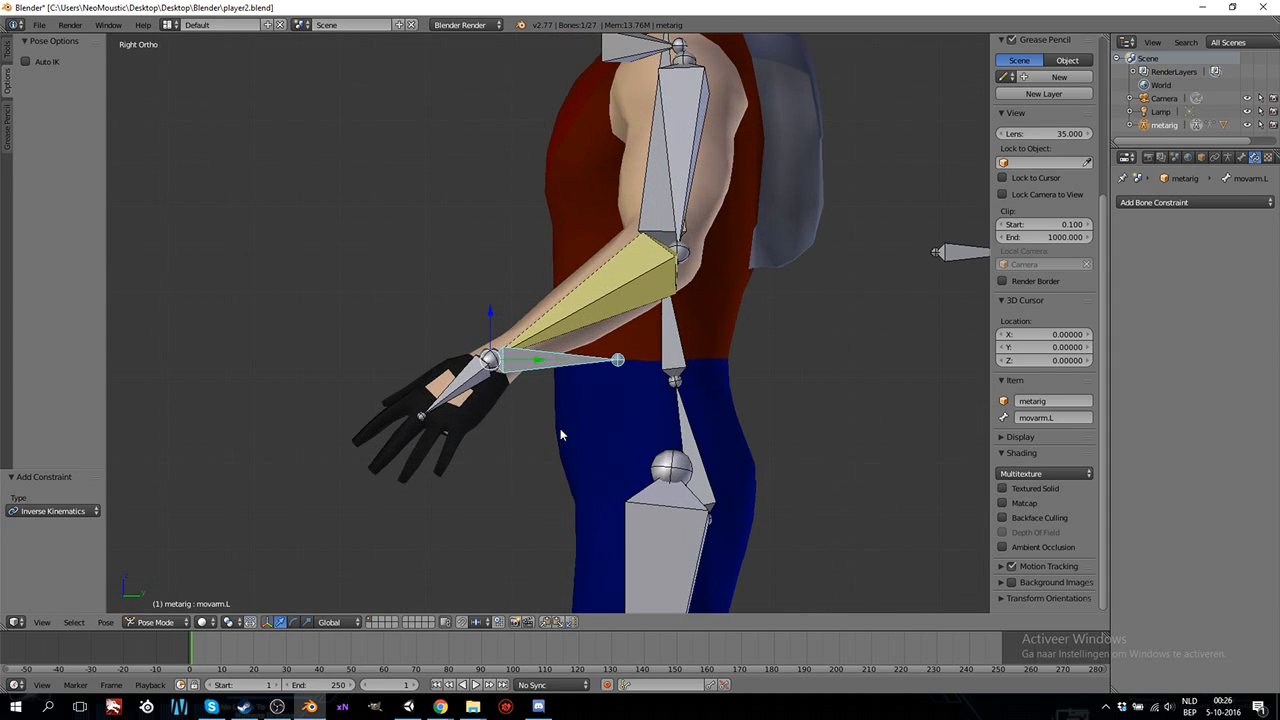
pyautogui.scroll(-2, 560, 428)
pyautogui.scroll(-1, 573, 407)
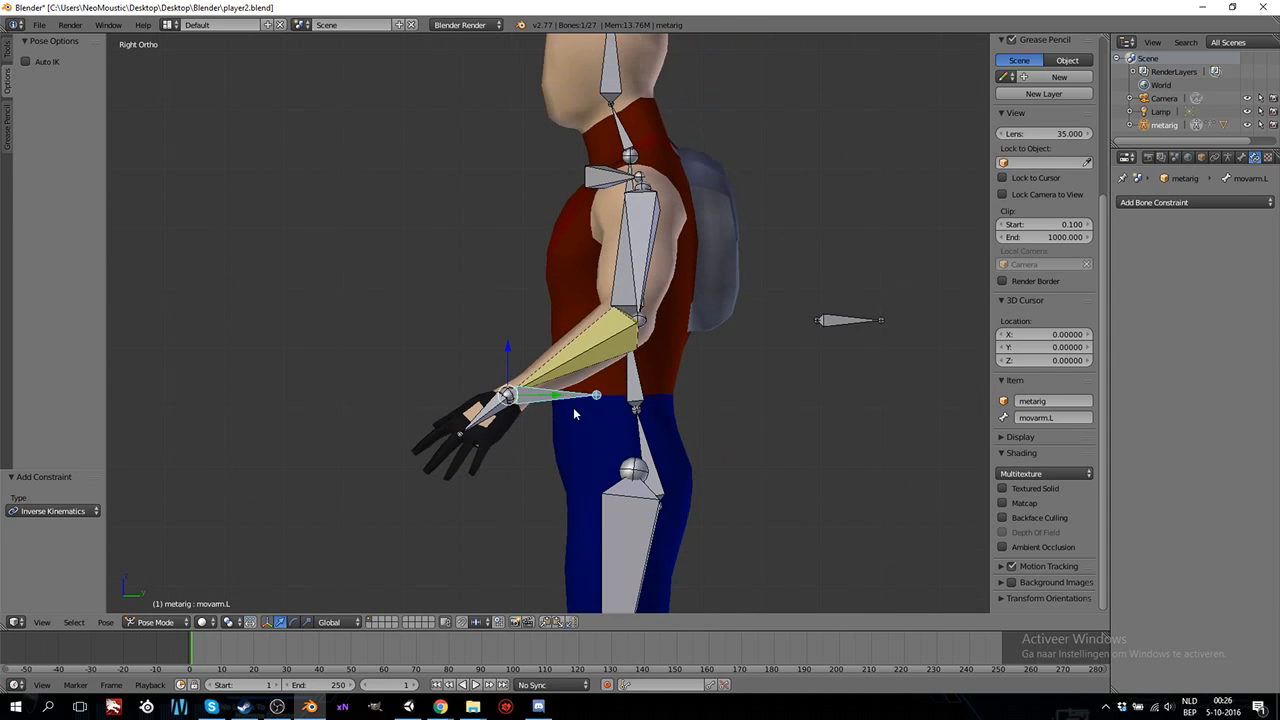
pyautogui.keyDown('shift'); pyautogui.scroll(-1, 573, 409); pyautogui.keyUp('shift')
pyautogui.keyDown('shift'); pyautogui.scroll(1, 573, 409); pyautogui.keyUp('shift')
pyautogui.moveTo(706, 322); pyautogui.dragTo(660, 325, button='middle')
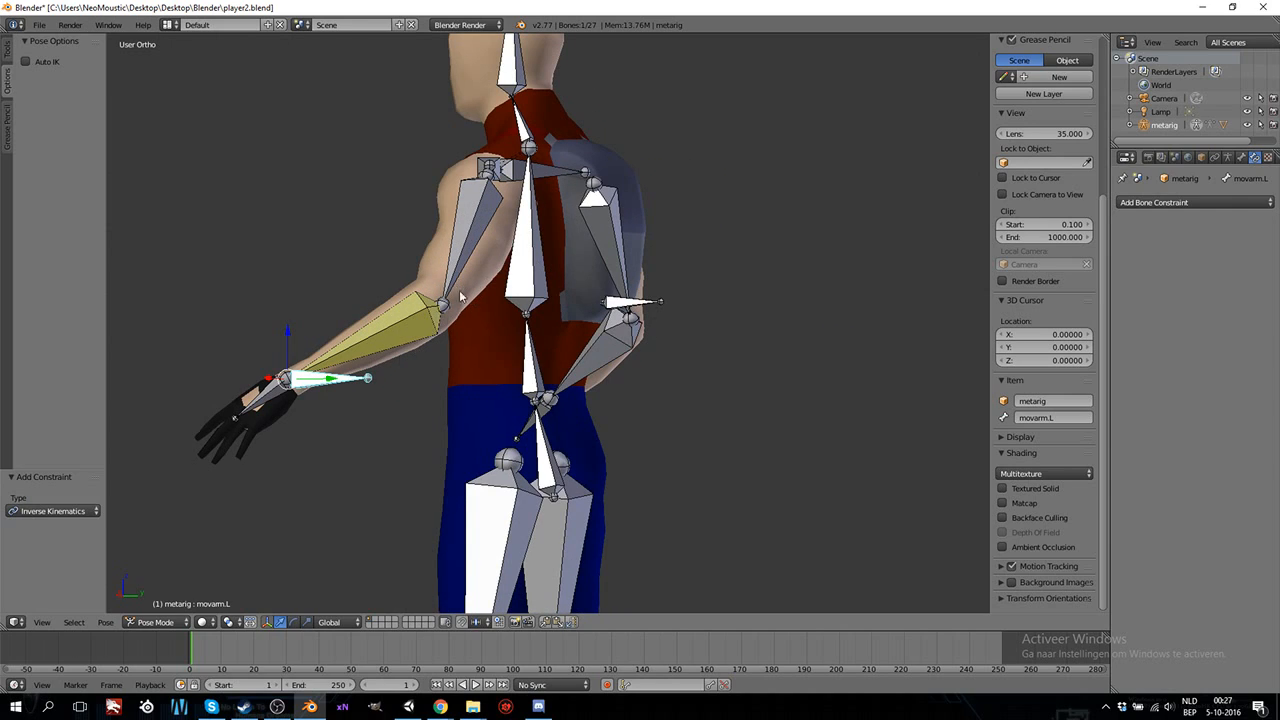
pyautogui.rightClick(397, 335)
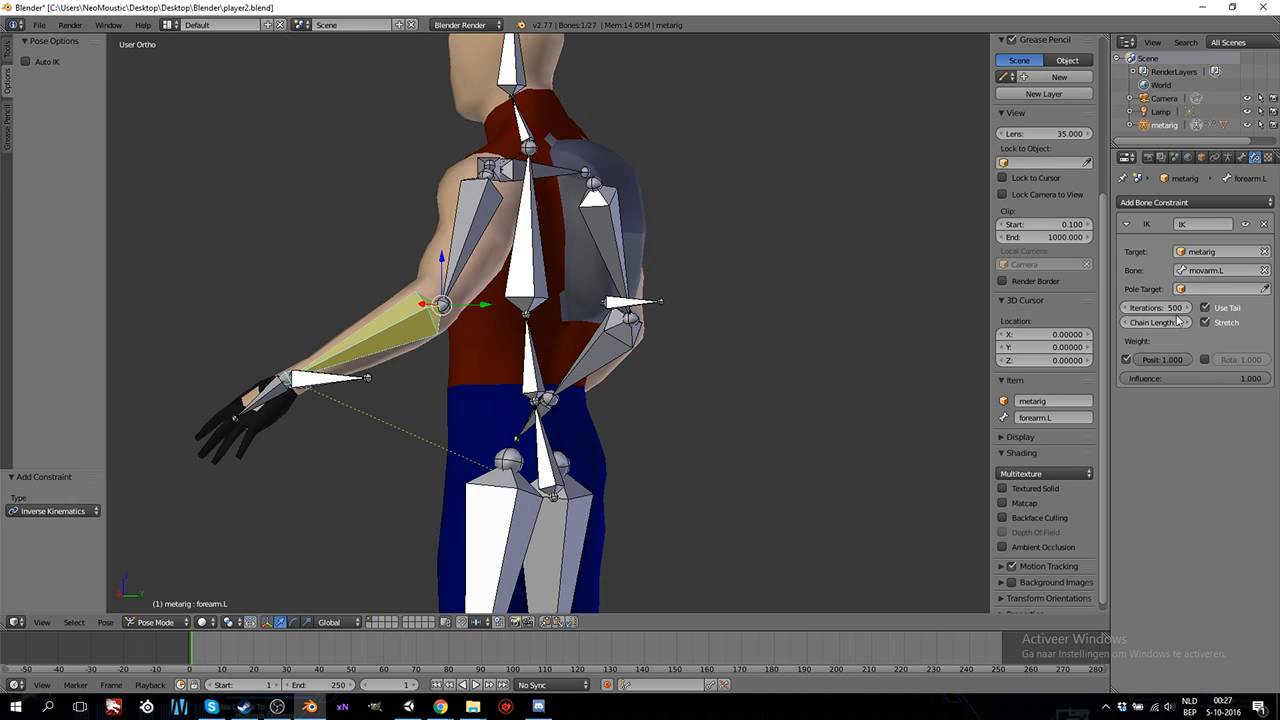
pyautogui.click(1188, 324)
pyautogui.click(1188, 324)
# Test the two-bone IK chain by moving movarm.L up and forward in the right side view, cancelling the move.
pyautogui.moveTo(556, 338); pyautogui.dragTo(725, 349, button='middle')
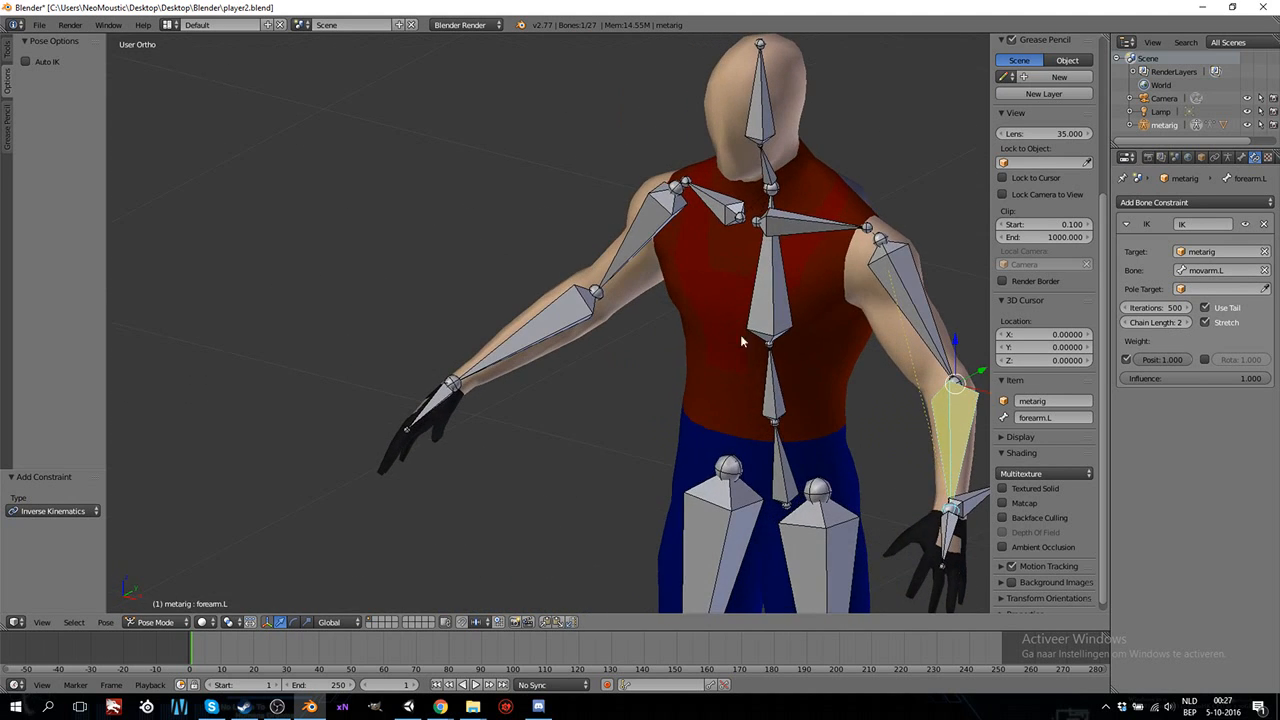
pyautogui.keyDown('ctrl'); pyautogui.scroll(15, 800, 318); pyautogui.keyUp('ctrl')
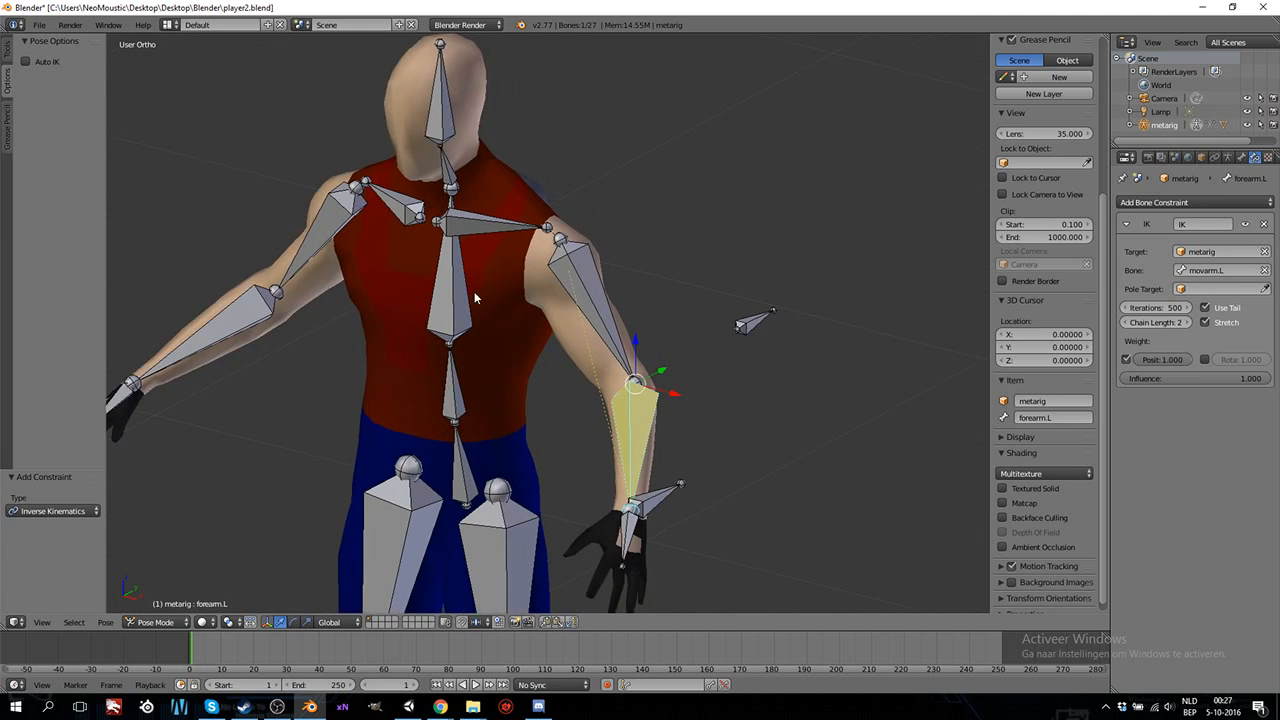
pyautogui.scroll(5, 480, 285)
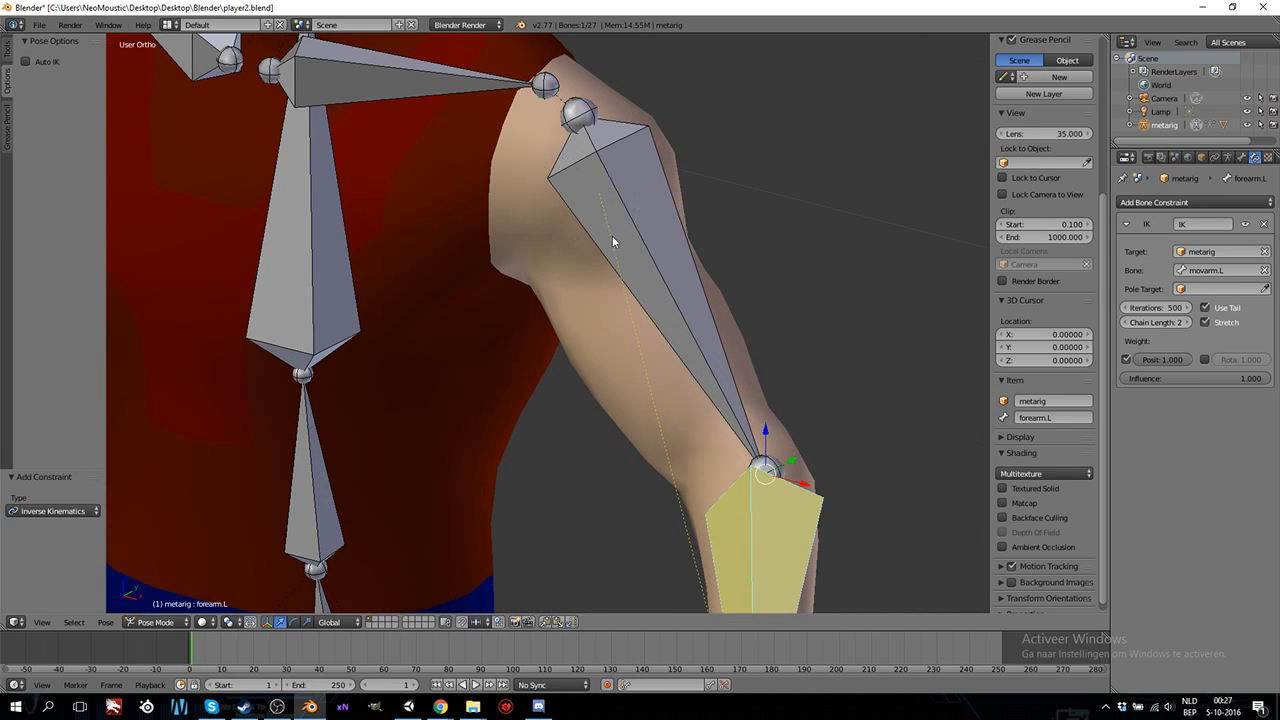
pyautogui.scroll(-8, 657, 306)
pyautogui.moveTo(663, 429); pyautogui.dragTo(654, 460, button='middle')
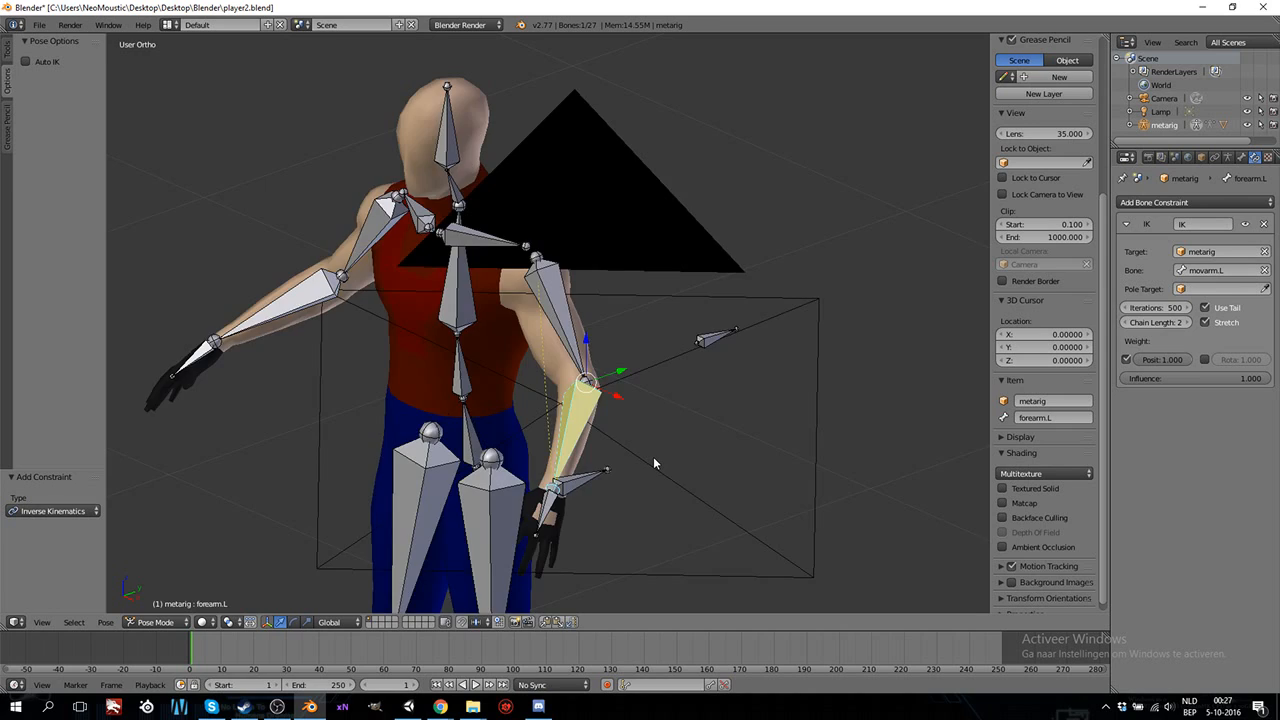
pyautogui.press('KP_3')
pyautogui.rightClick(408, 385)
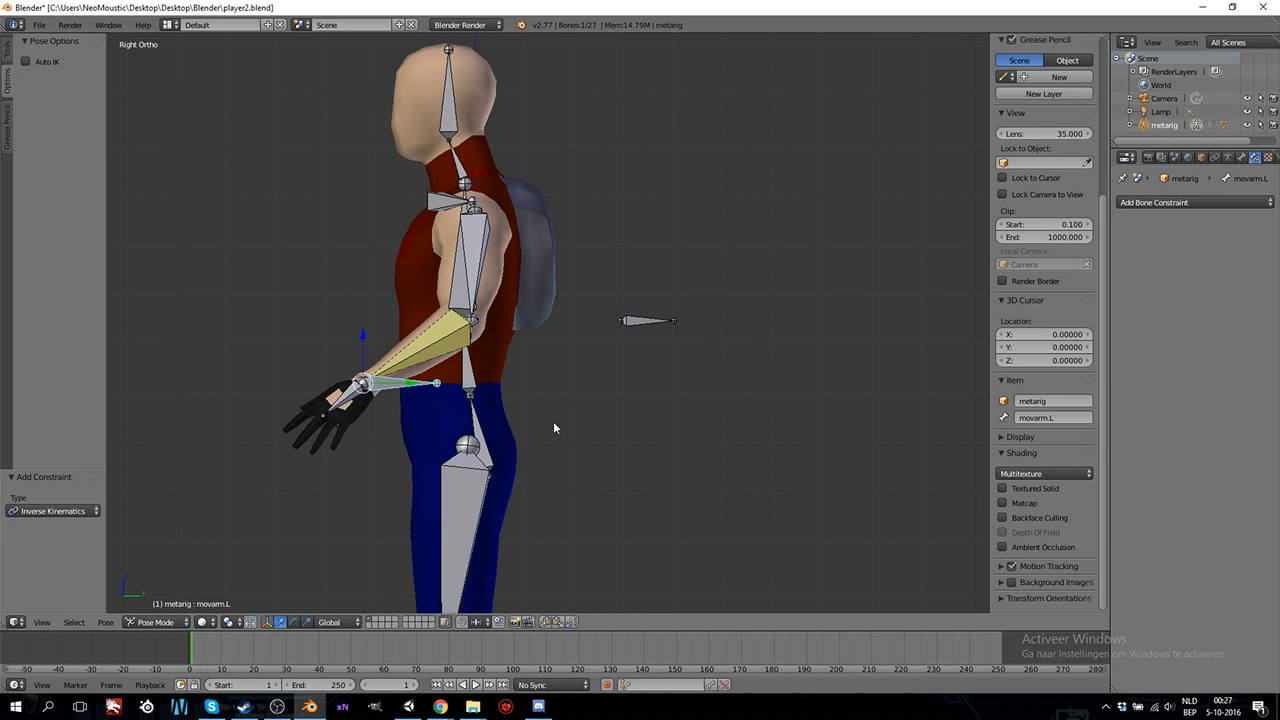
pyautogui.press('g')
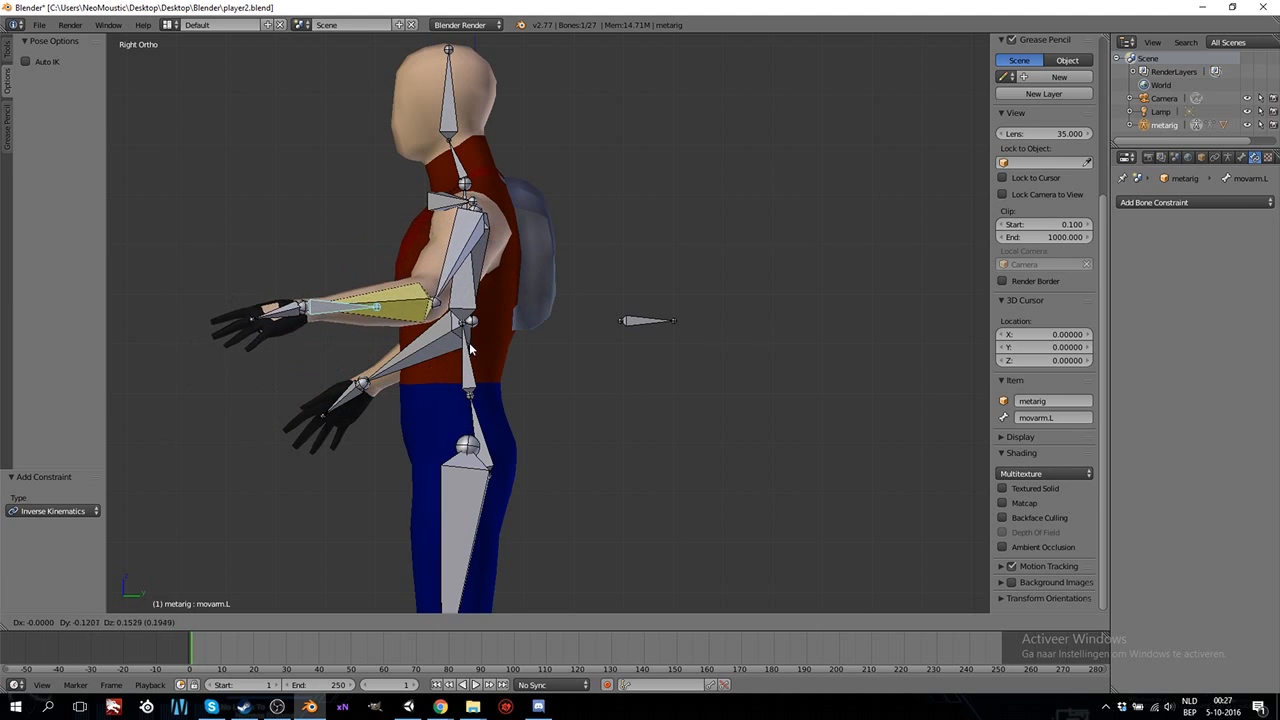
pyautogui.rightClick(472, 412)
# Test the left arm's bending by moving movarm.L in the top, front and right side views, cancelling every move.
pyautogui.moveTo(464, 388); pyautogui.dragTo(462, 436, button='middle')
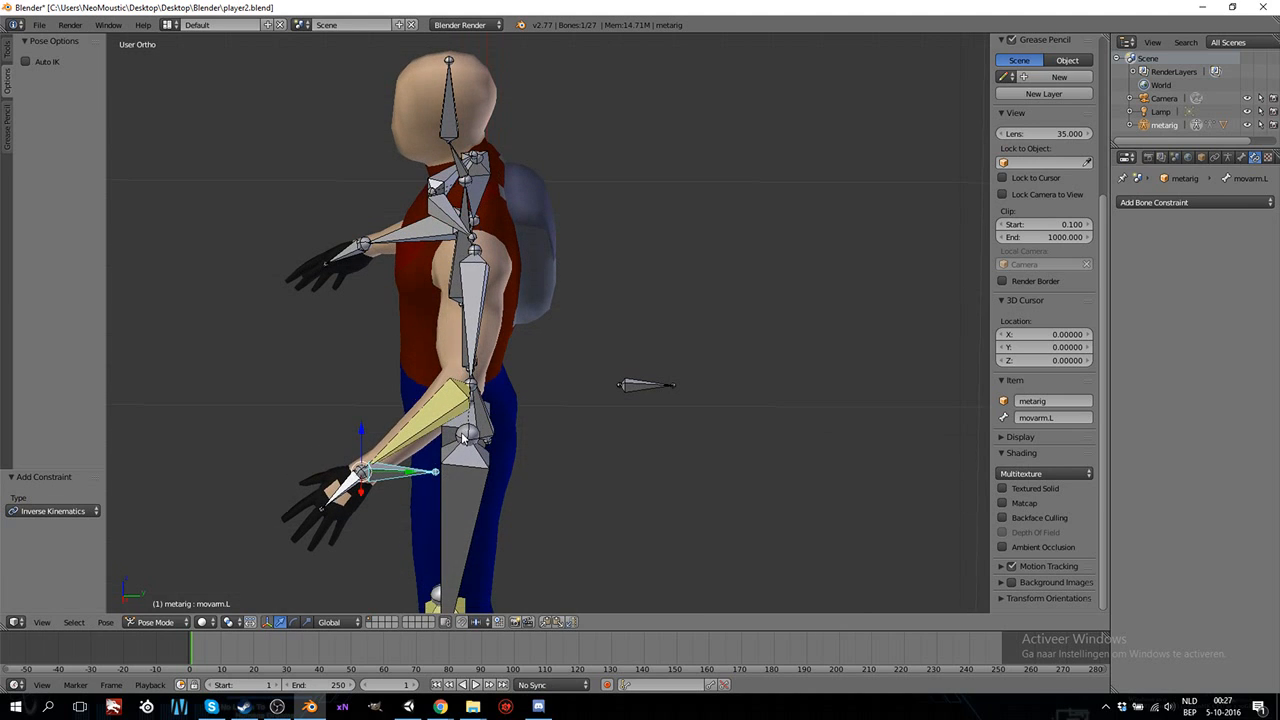
pyautogui.press('KP_7')
pyautogui.press('g')
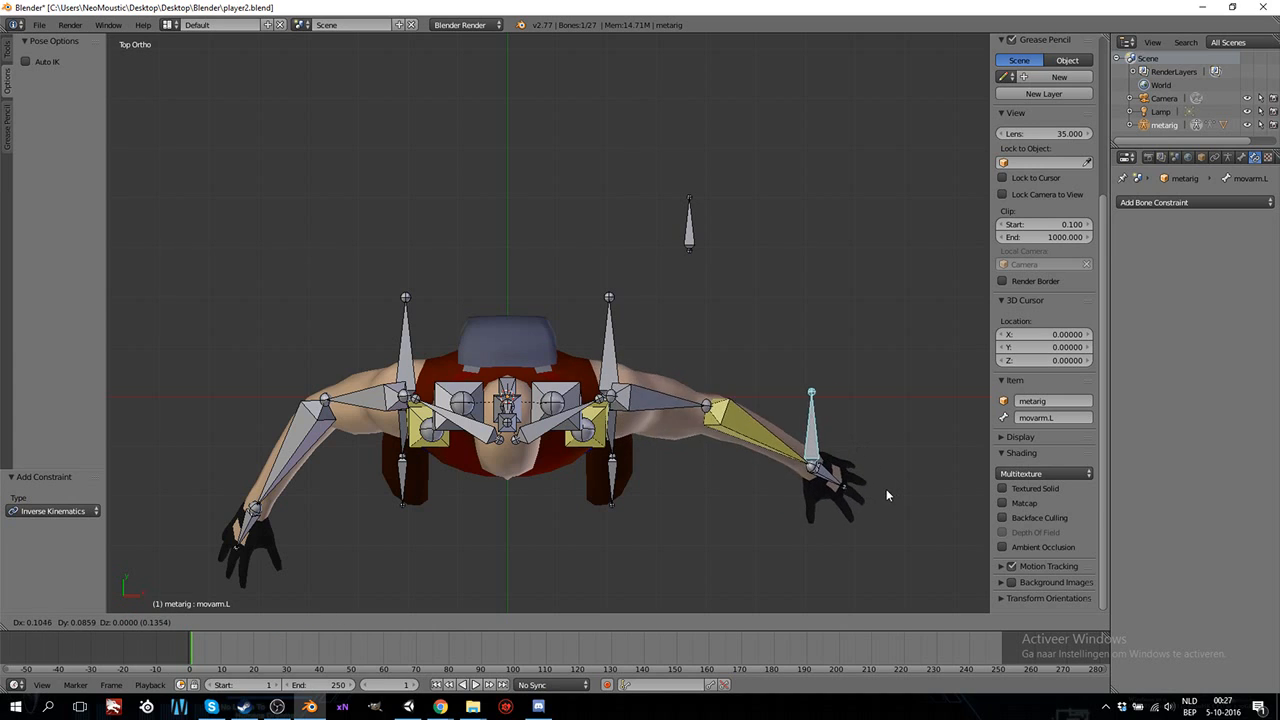
pyautogui.click(748, 557)
pyautogui.press('KP_1')
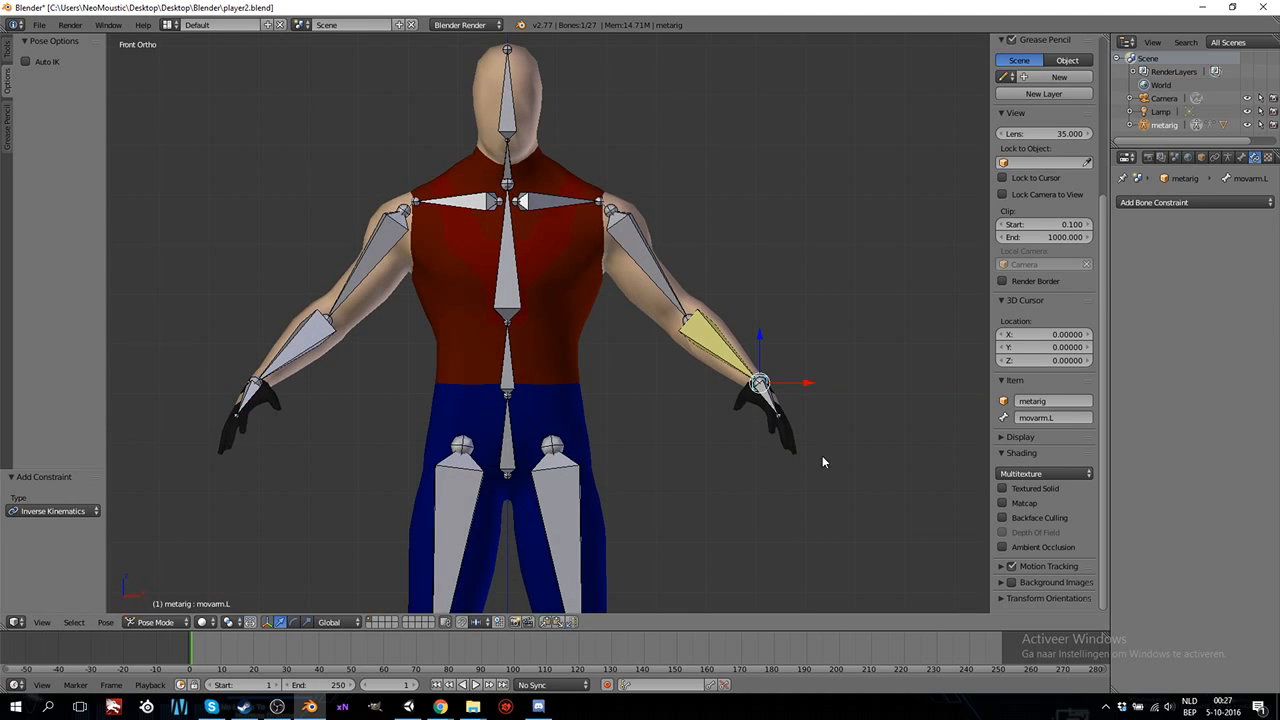
pyautogui.press('g')
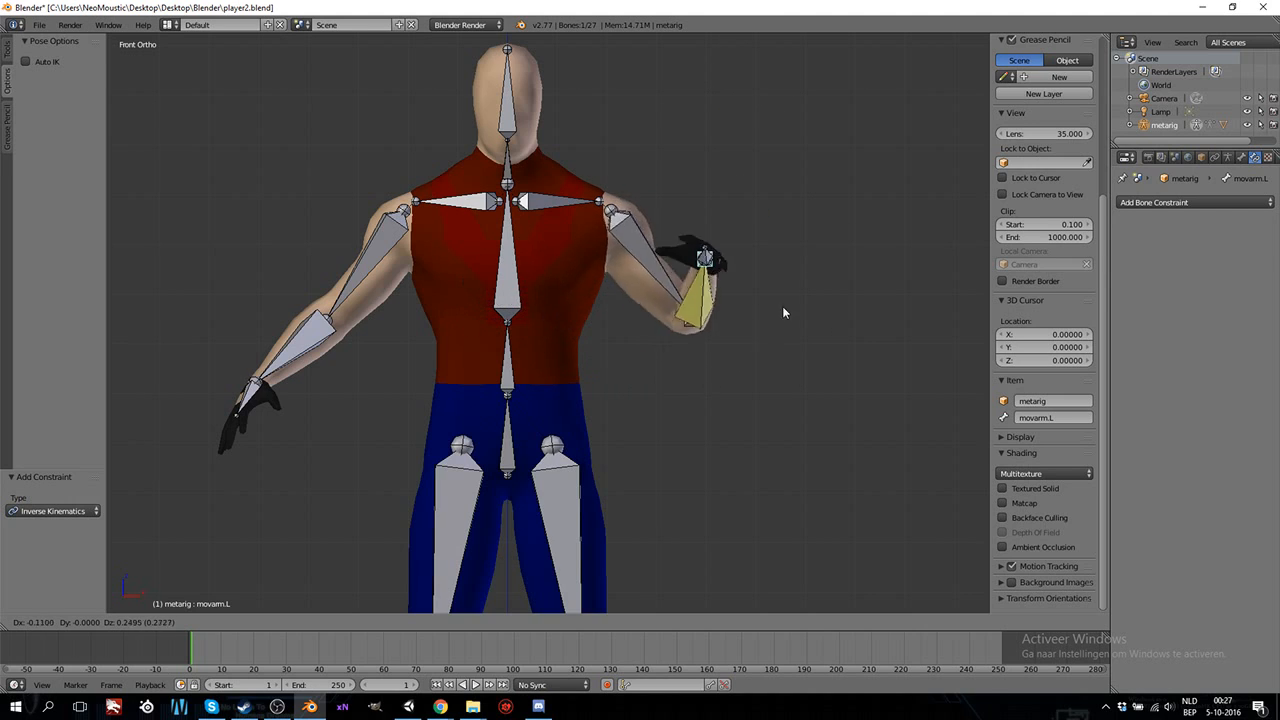
pyautogui.press('Escape')
pyautogui.press('g')
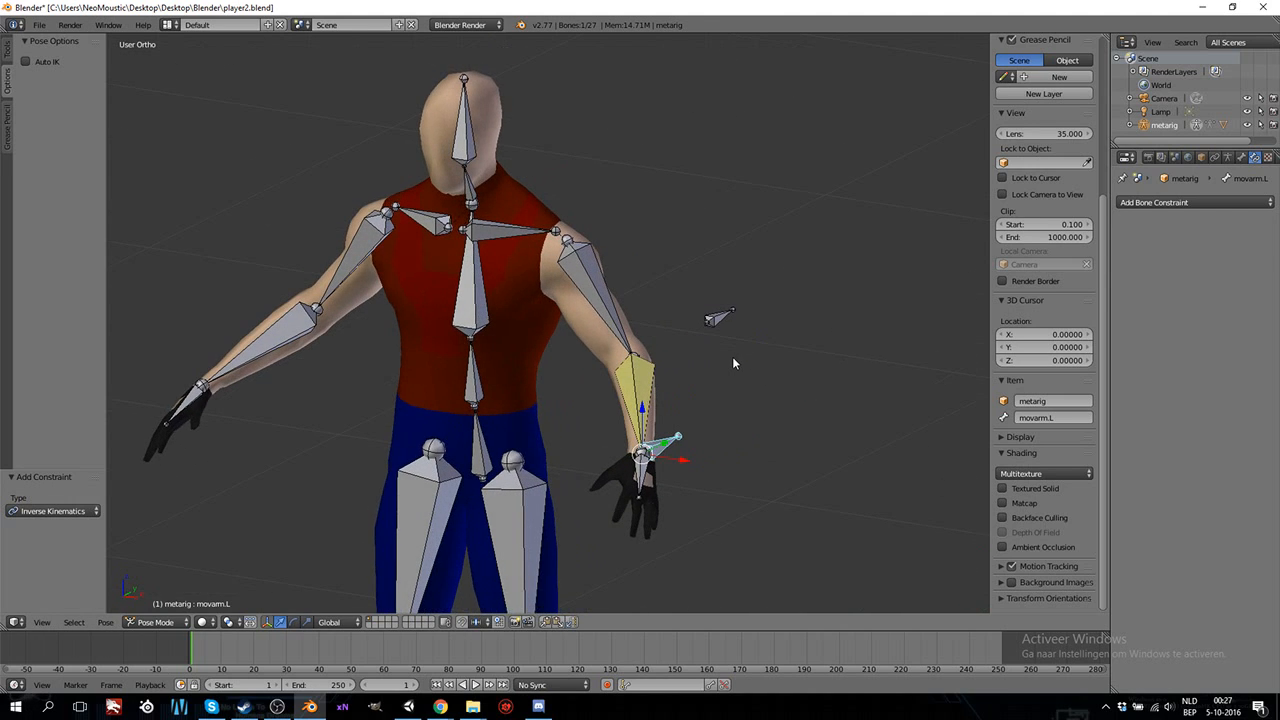
pyautogui.press('KP_3')
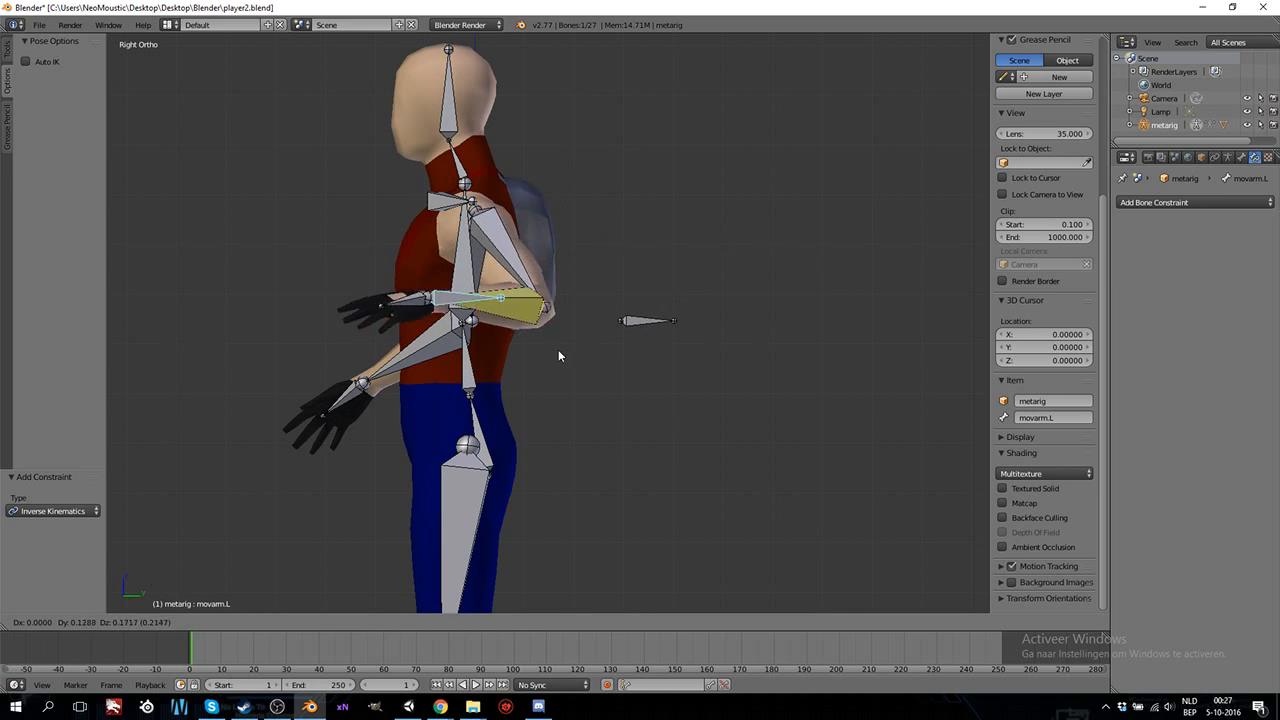
pyautogui.press('Escape')
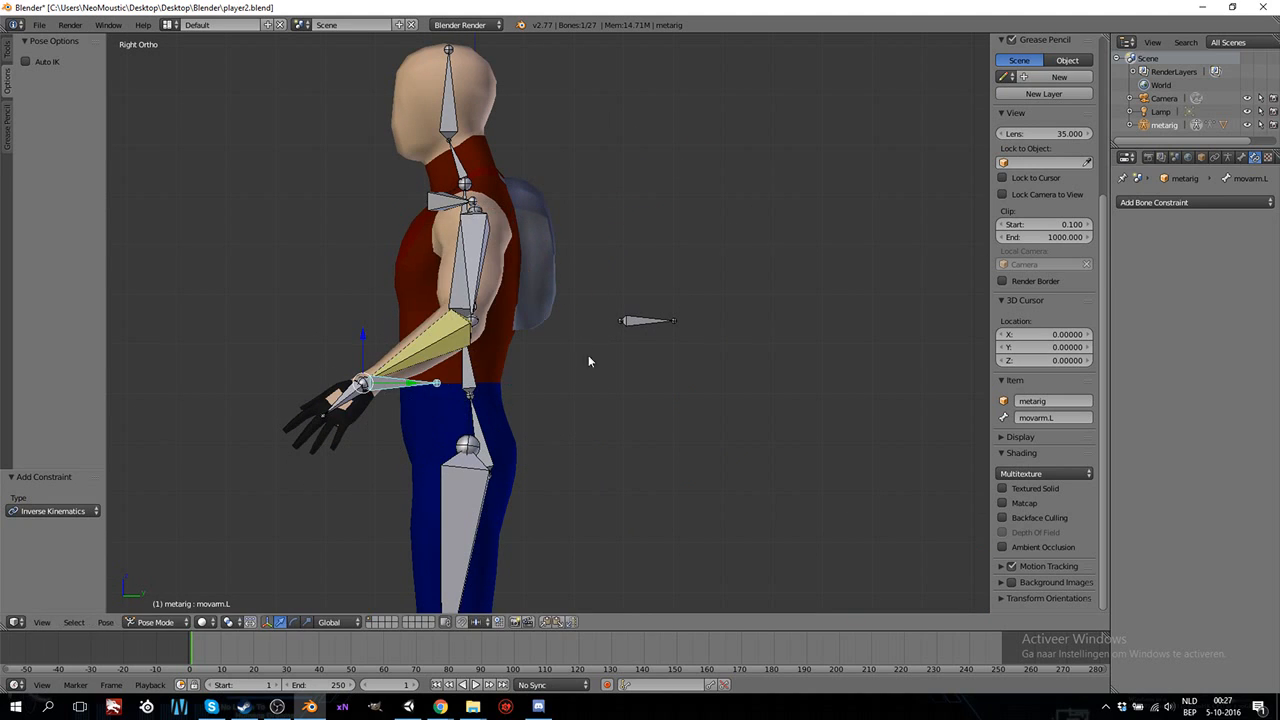
# Switch the armature to Edit Mode and delete the elbow.L bone behind the character's back.
pyautogui.click(168, 621)
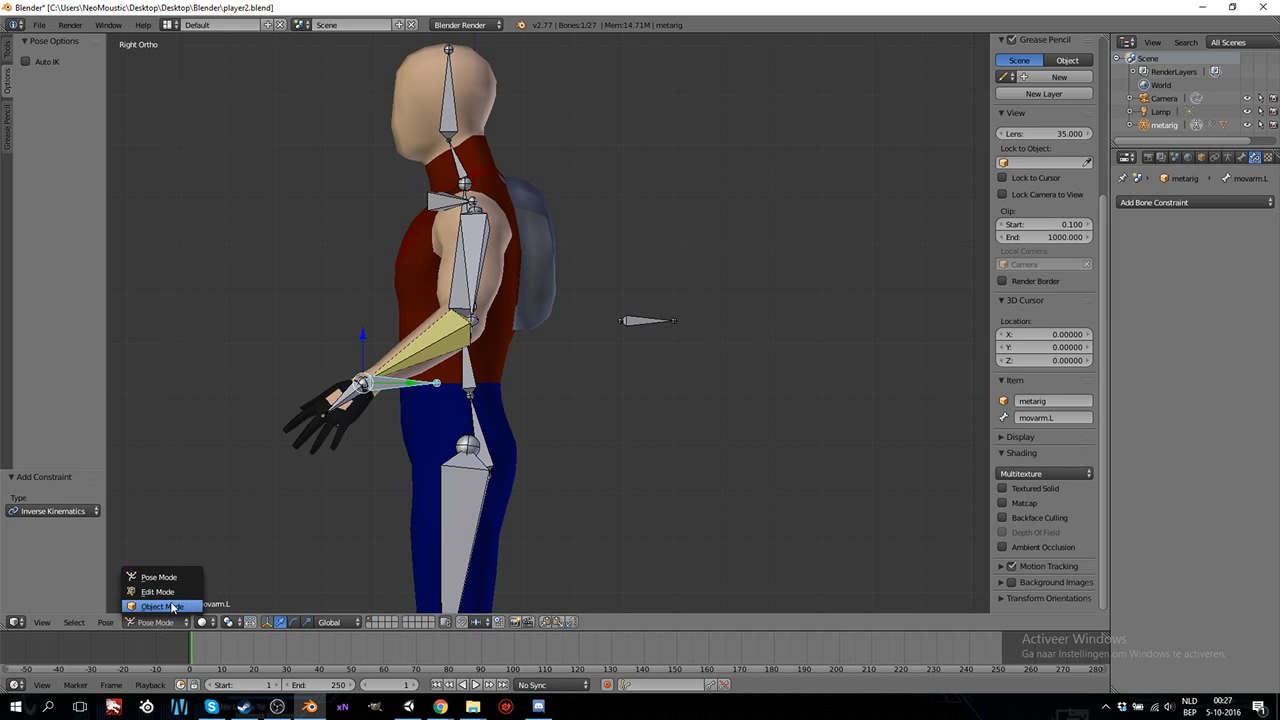
pyautogui.click(175, 590)
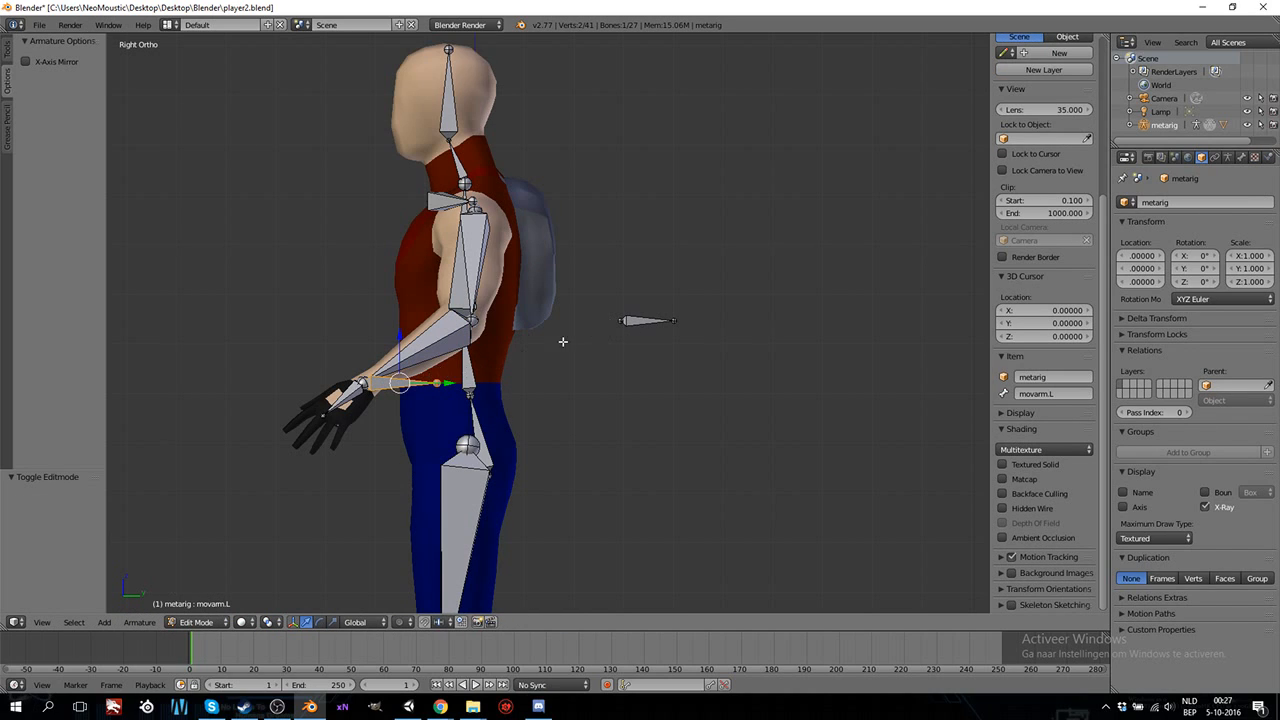
pyautogui.rightClick(627, 322)
pyautogui.press('x')
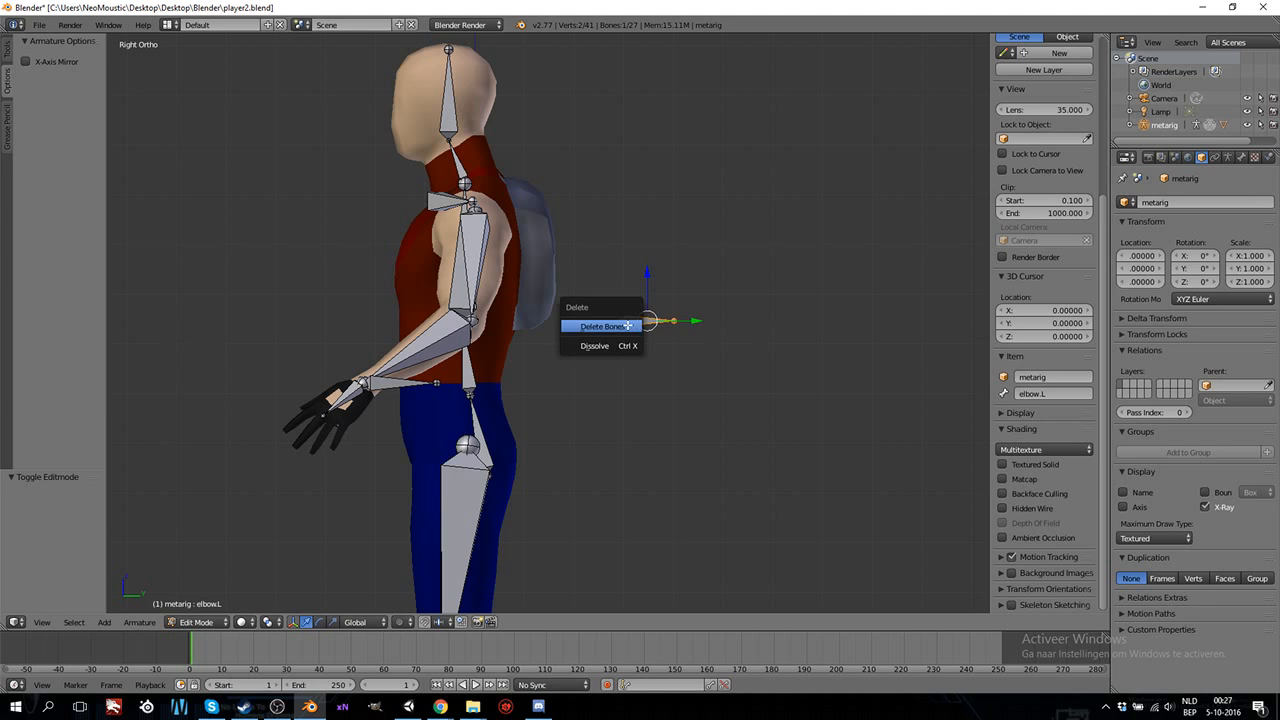
pyautogui.click(622, 326)
# Extrude a new bone from the wrist end of forearm.R, about 0.148 backward along the Y axis.
pyautogui.moveTo(606, 343); pyautogui.dragTo(610, 453, button='middle')
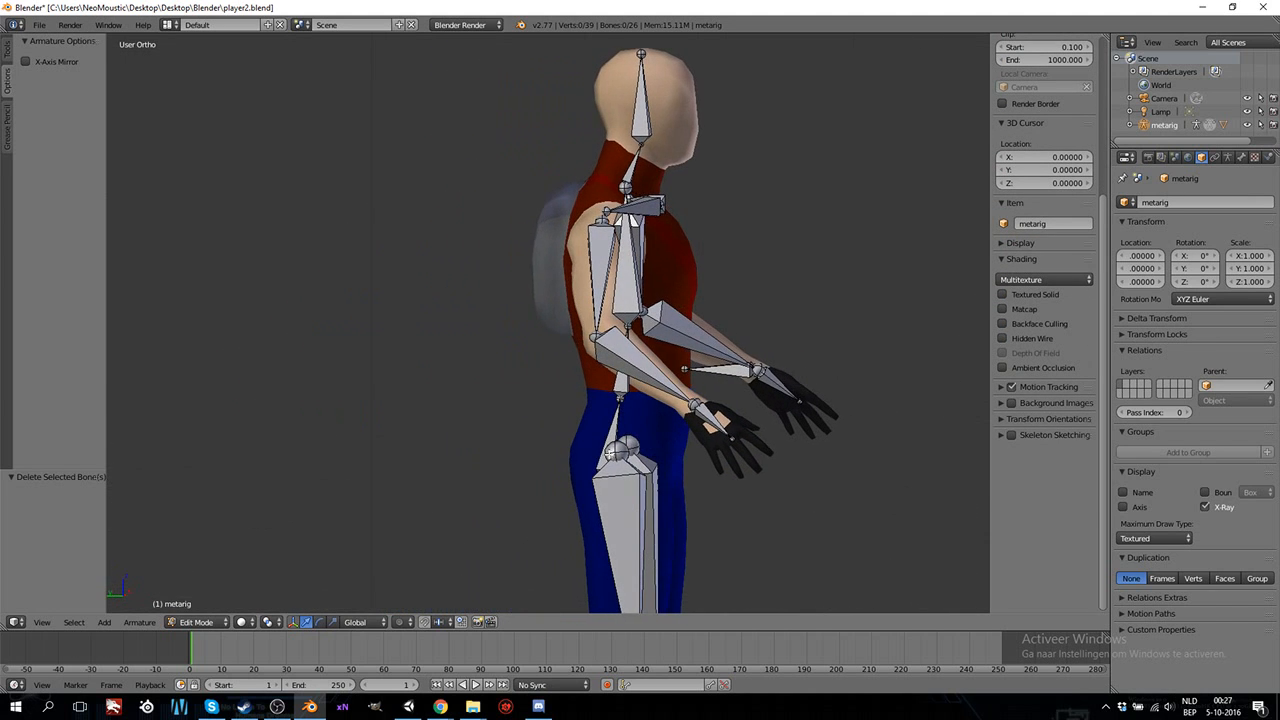
pyautogui.rightClick(690, 407)
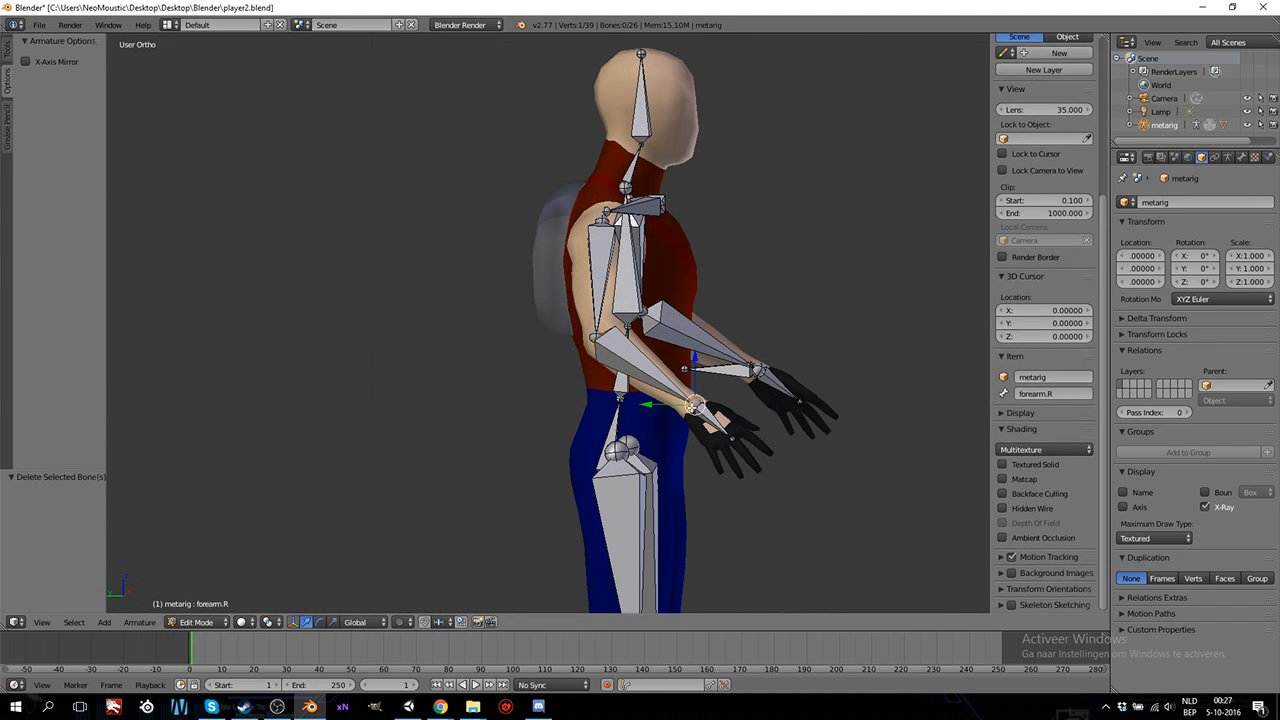
pyautogui.press('ctrl+KP_3')
pyautogui.press('e')
pyautogui.rightClick(759, 377)
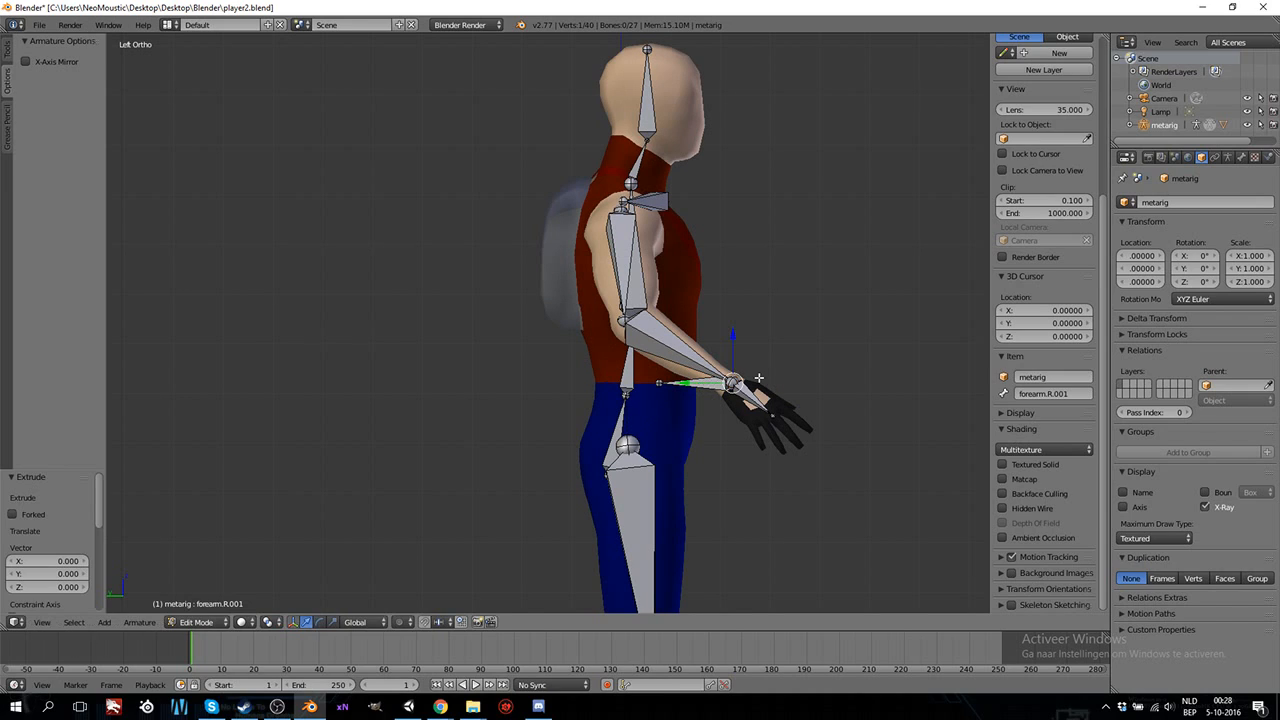
pyautogui.moveTo(676, 383); pyautogui.dragTo(604, 392)
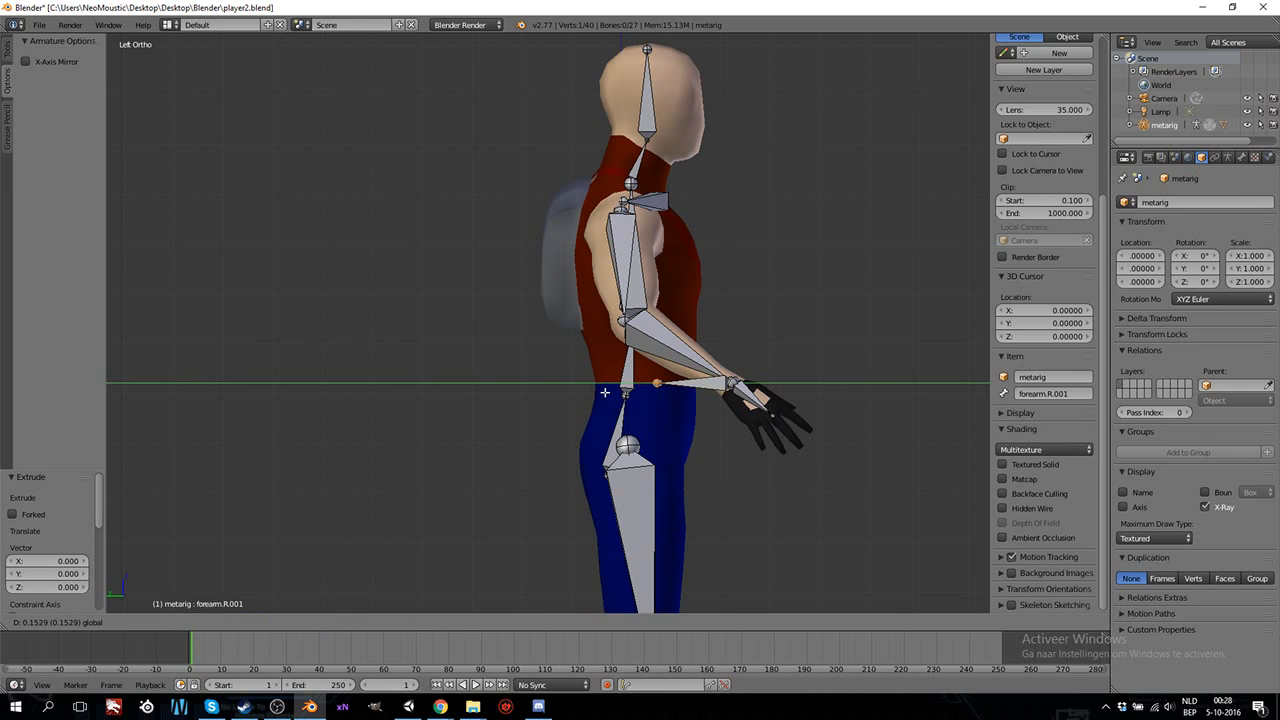
pyautogui.click(607, 393)
# Rename the bone extruded from the right wrist as movarm.R.
pyautogui.rightClick(697, 383)
pyautogui.click(1049, 394)
pyautogui.doubleClick(1044, 394)
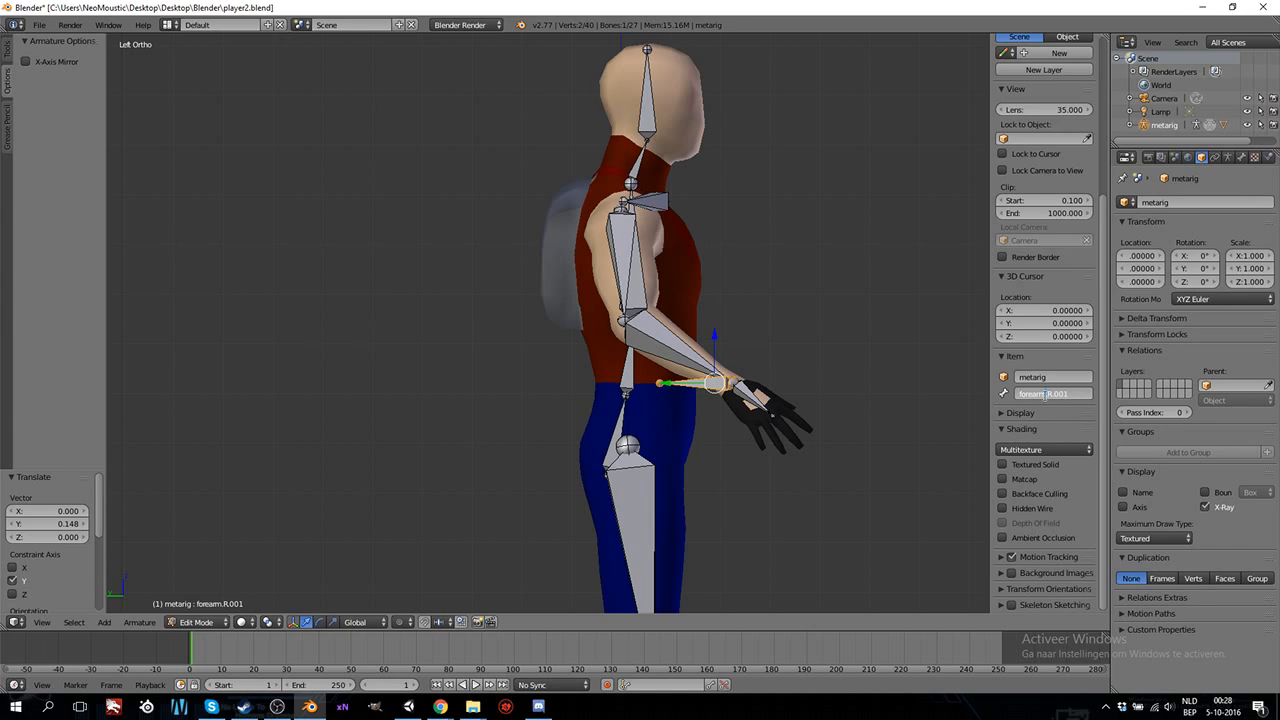
pyautogui.press('BackSpace')
pyautogui.write('movarm.R')
pyautogui.press('Return')
# Switch the armature to Pose Mode and add an Inverse Kinematics constraint to the forearm.R bone.
pyautogui.click(195, 622)
pyautogui.click(200, 578)
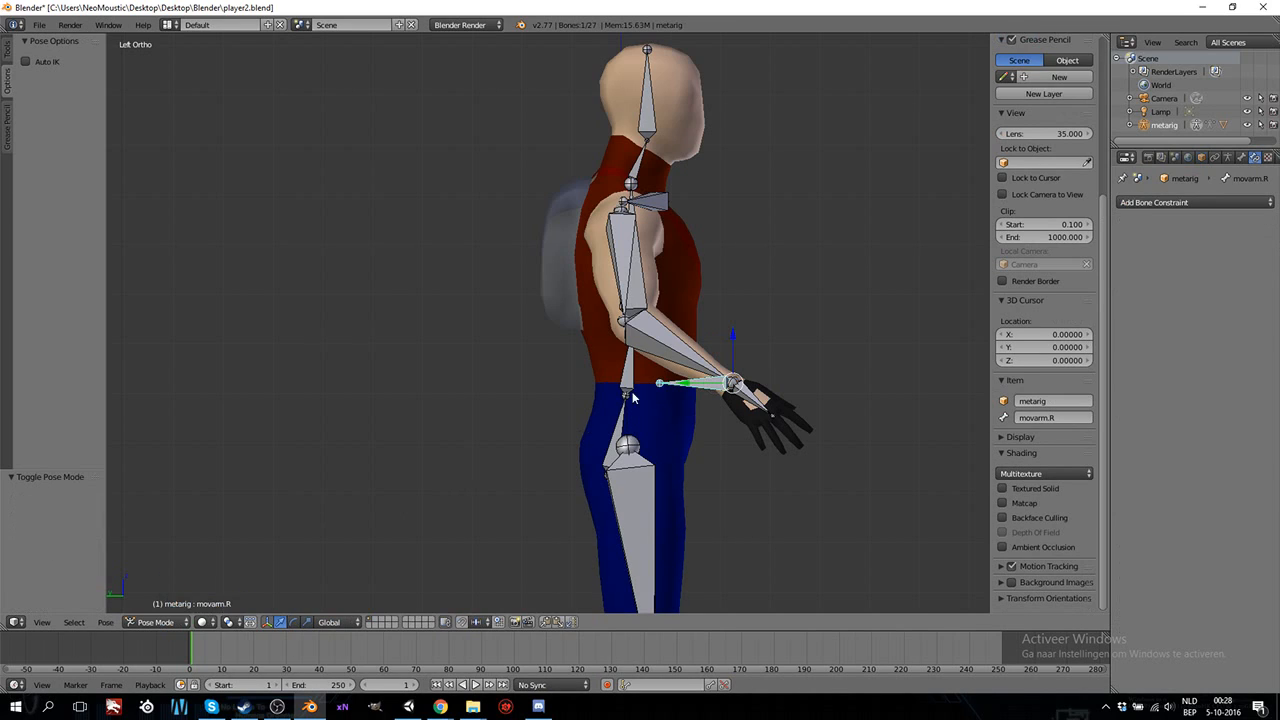
pyautogui.rightClick(671, 355)
pyautogui.click(1160, 202)
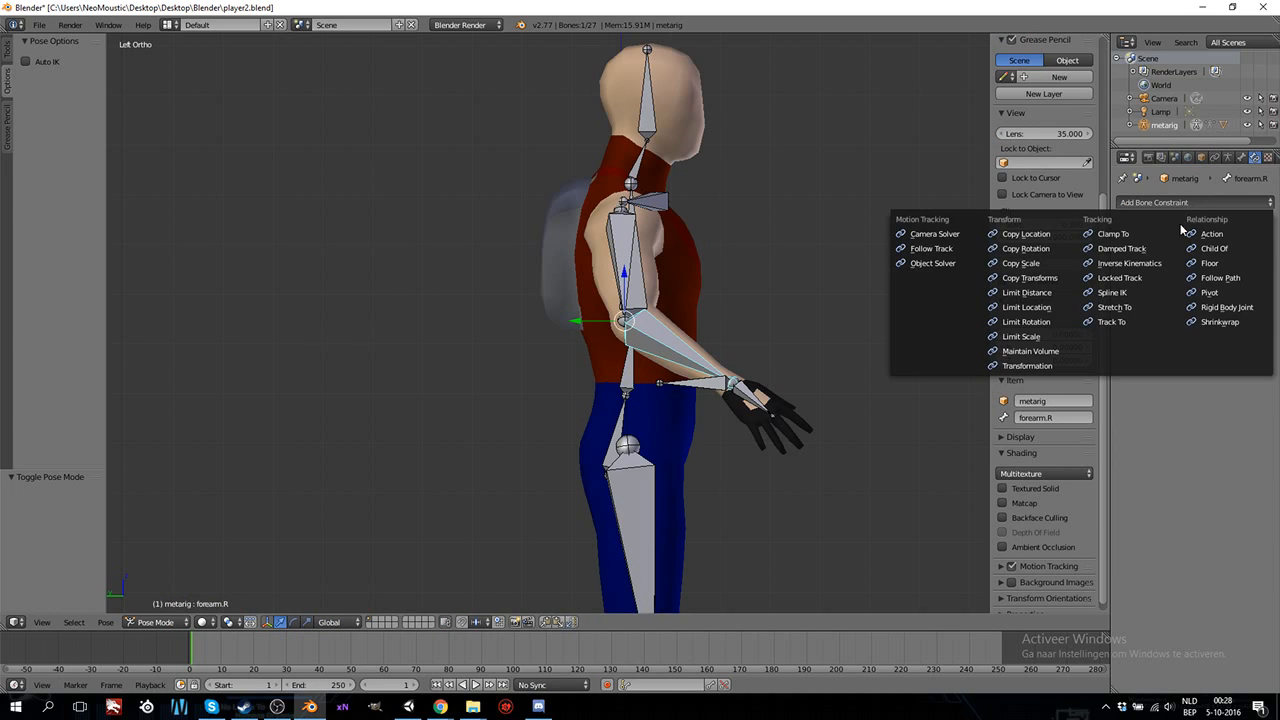
pyautogui.click(1139, 263)
# Set the forearm.R IK constraint's target to metarig and its target bone to movarm.R, and raise its chain length.
pyautogui.click(1205, 251)
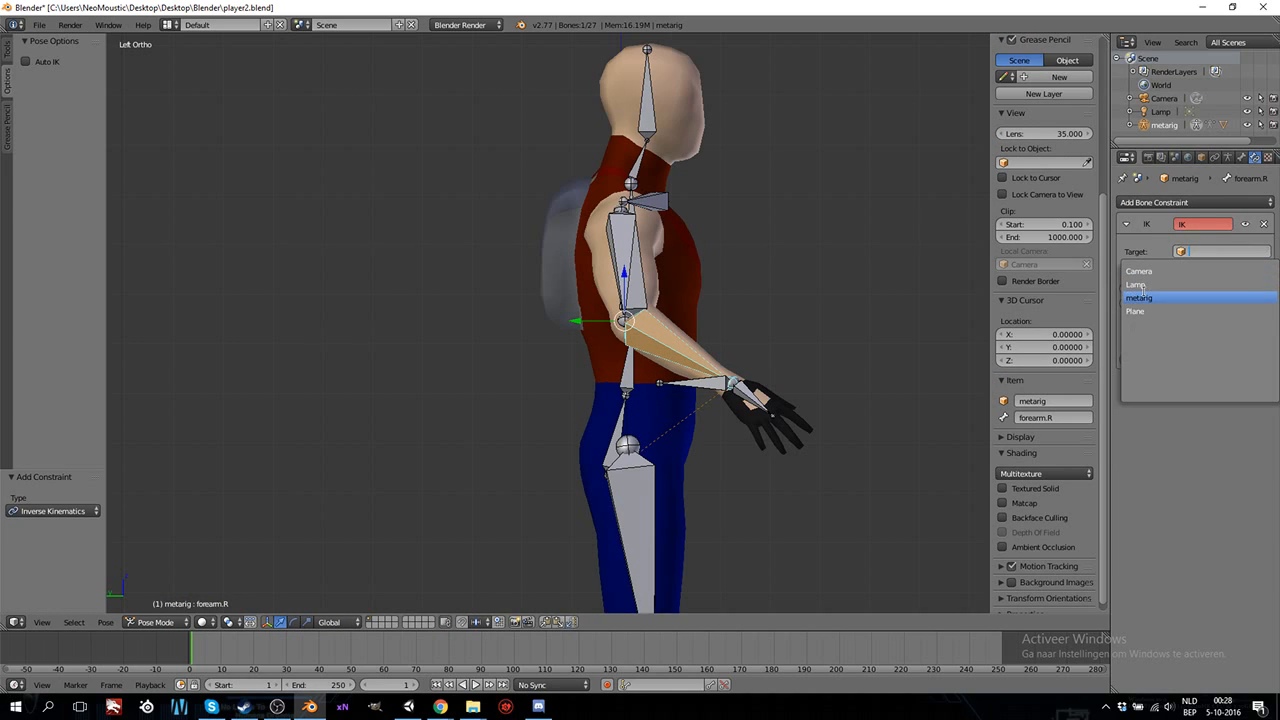
pyautogui.click(1146, 297)
pyautogui.click(1191, 271)
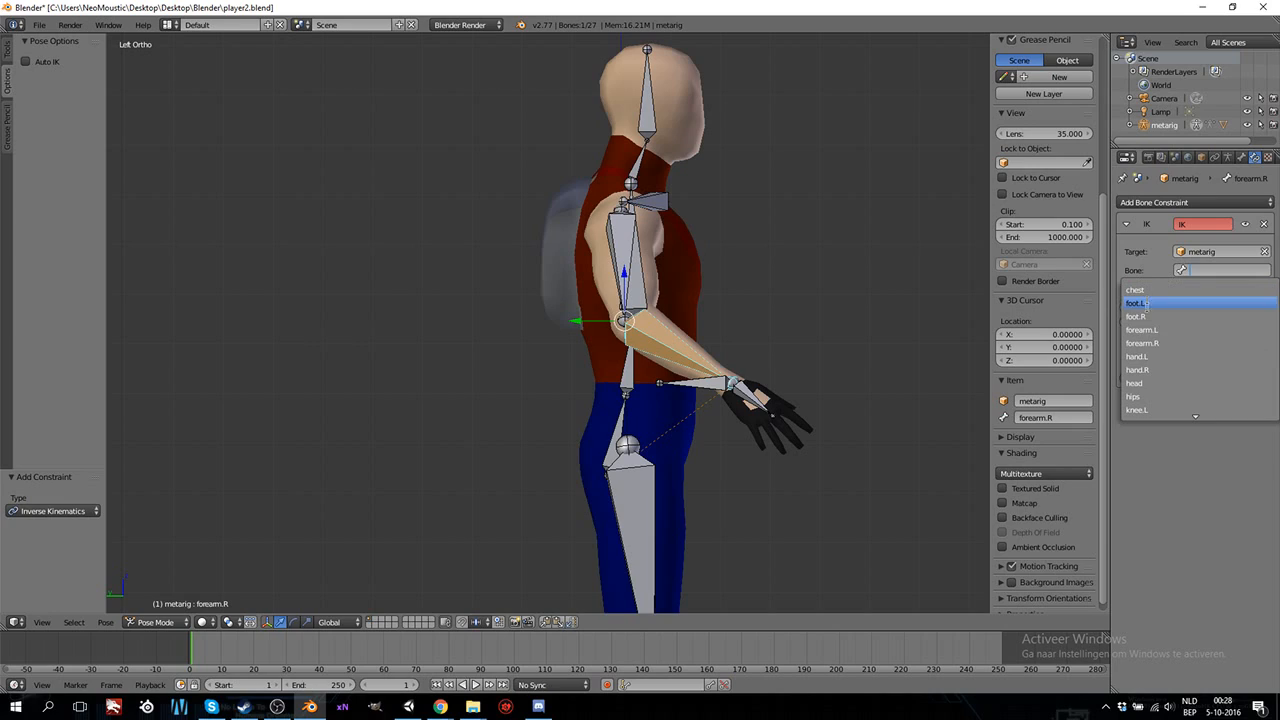
pyautogui.scroll(-4, 1156, 390)
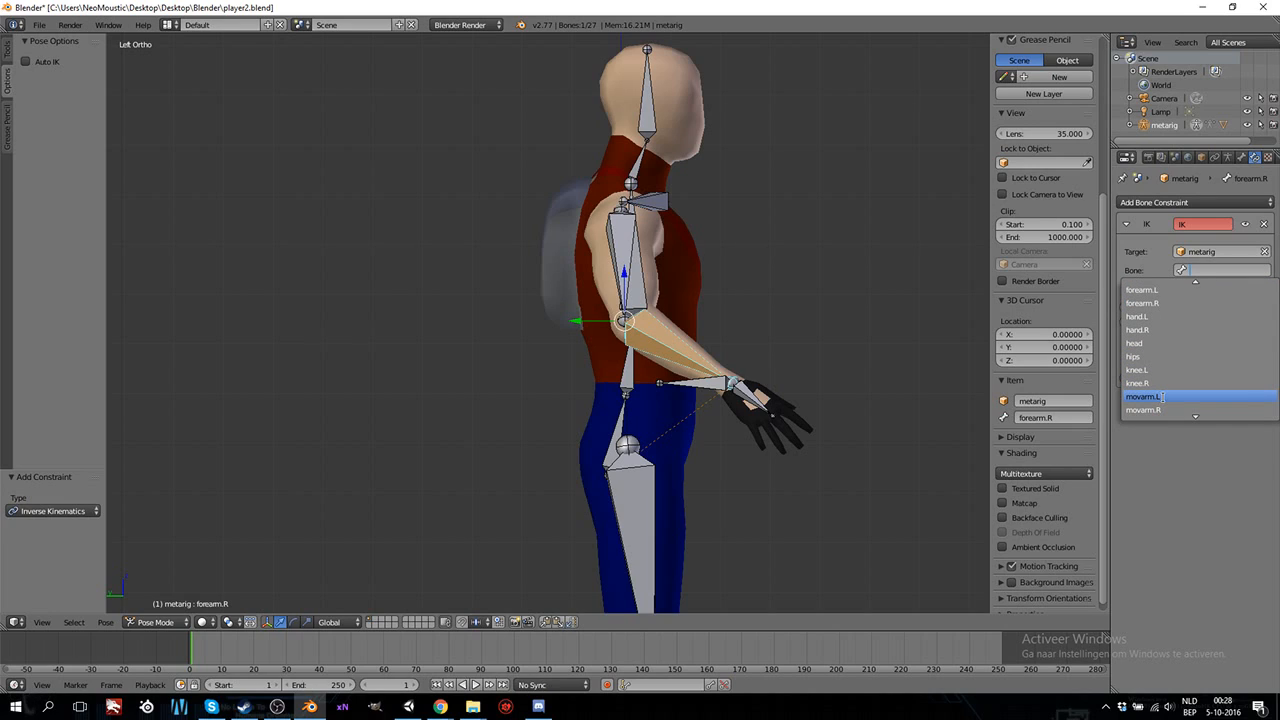
pyautogui.click(1143, 410)
pyautogui.click(1186, 322)
pyautogui.click(1186, 322)
# Try to move the movarm.R bone to test the right arm's IK, cancelling the transform.
pyautogui.rightClick(698, 390)
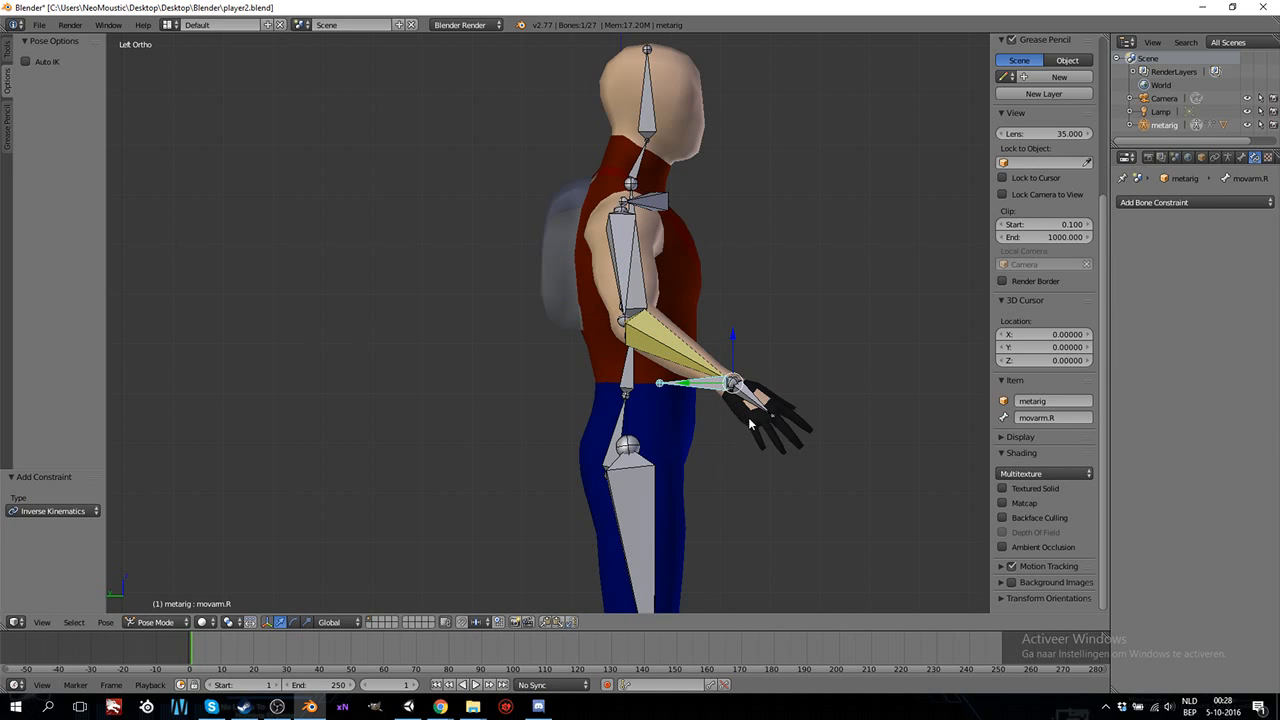
pyautogui.press('g')
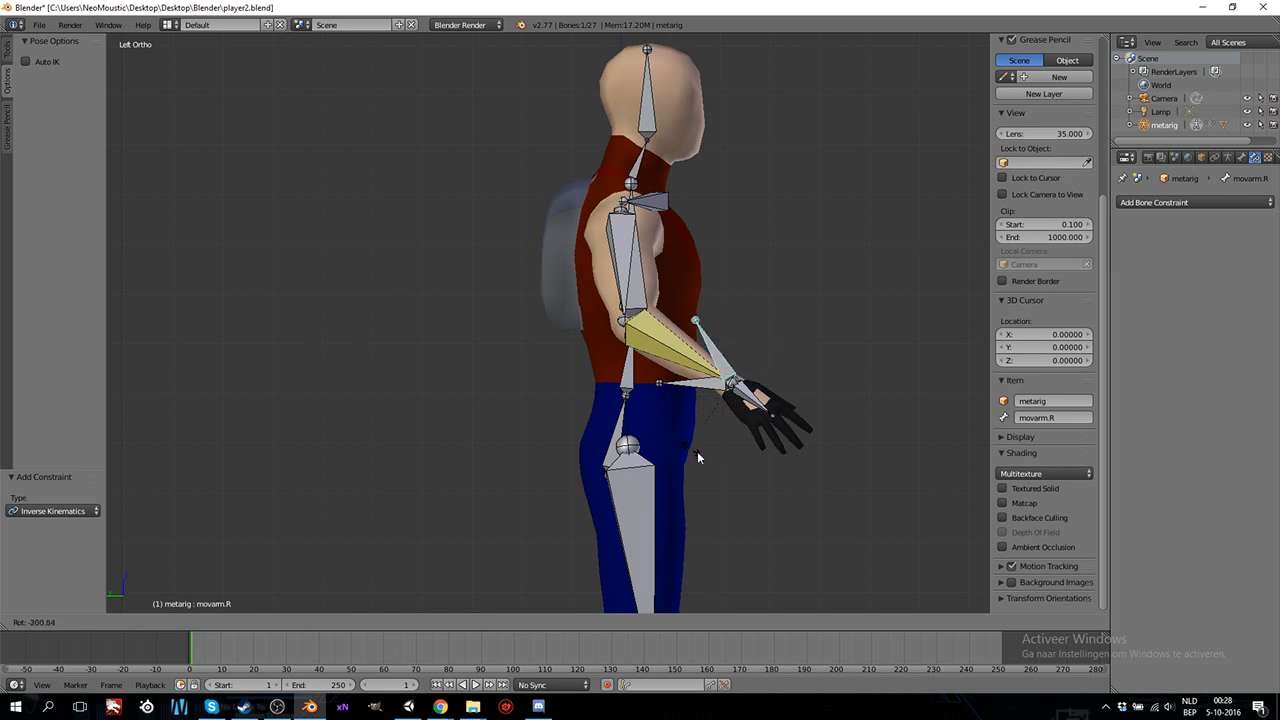
pyautogui.rightClick(820, 421)
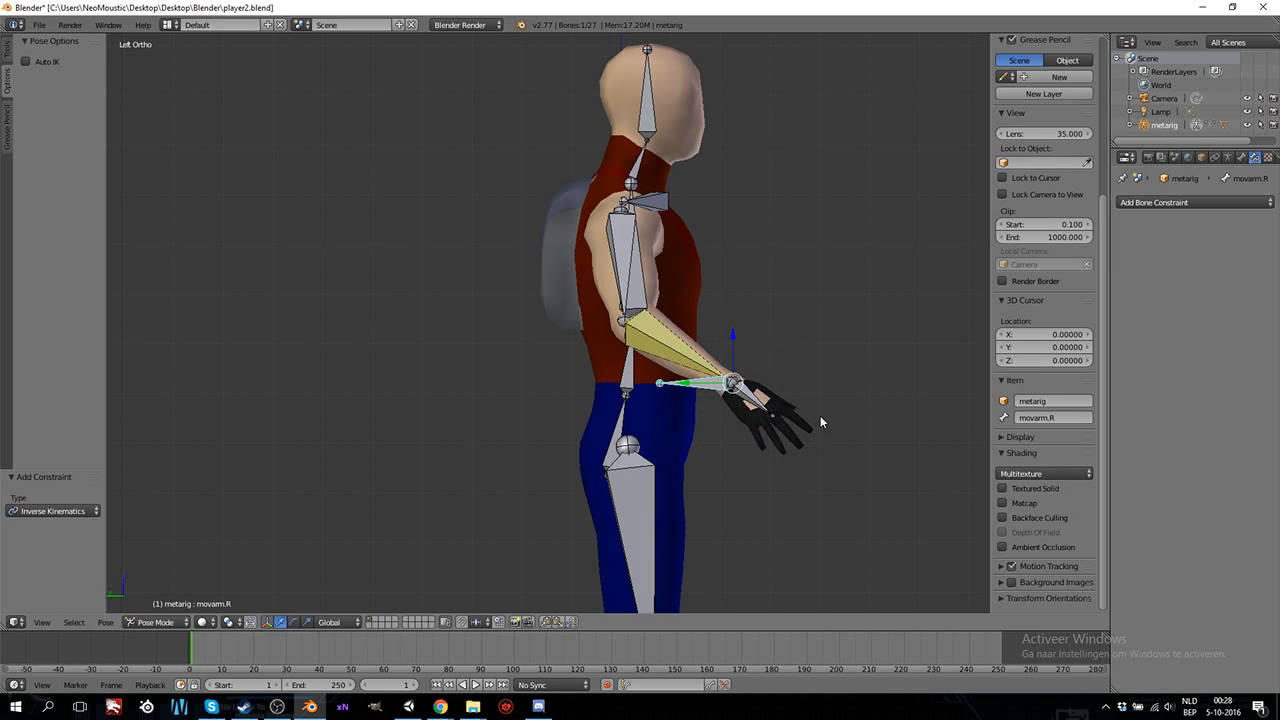
# In Edit Mode, clear the parent of the movarm.R bone and disconnect it, and return the armature to Pose Mode.
pyautogui.click(165, 622)
pyautogui.click(165, 591)
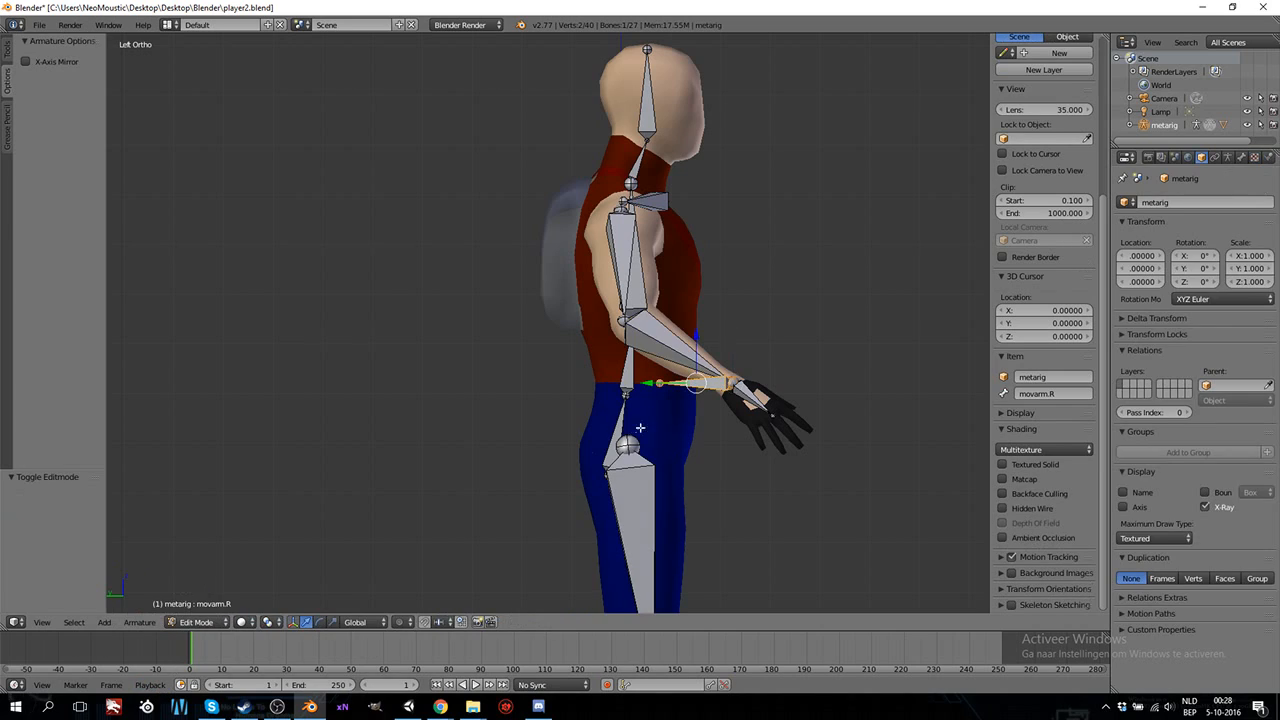
pyautogui.hotkey('alt', 'p')
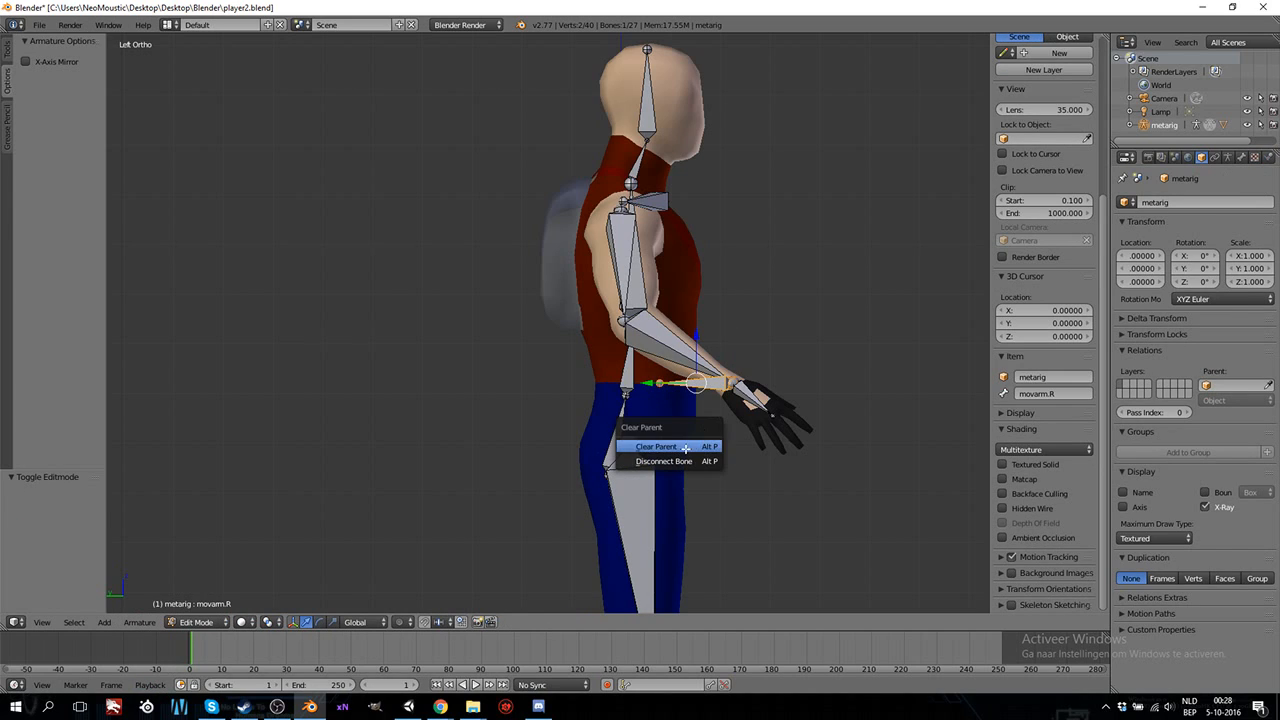
pyautogui.click(685, 448)
pyautogui.hotkey('alt', 'p')
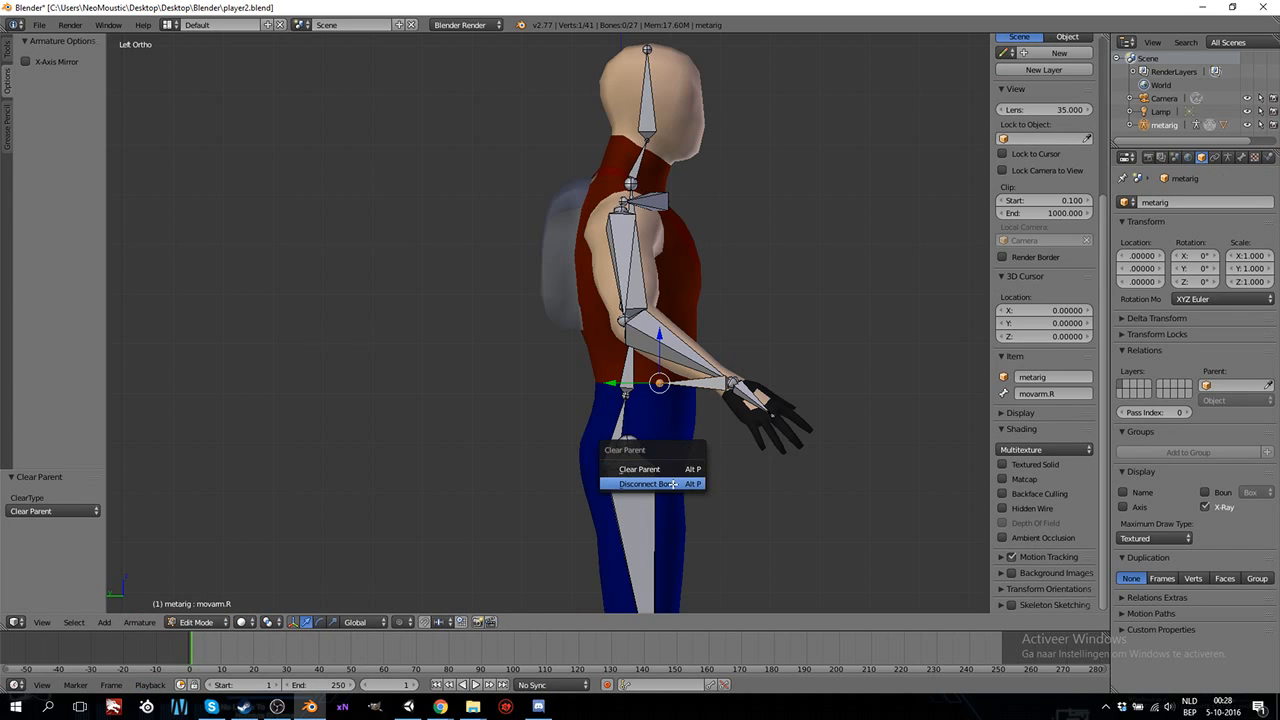
pyautogui.click(673, 484)
pyautogui.click(196, 622)
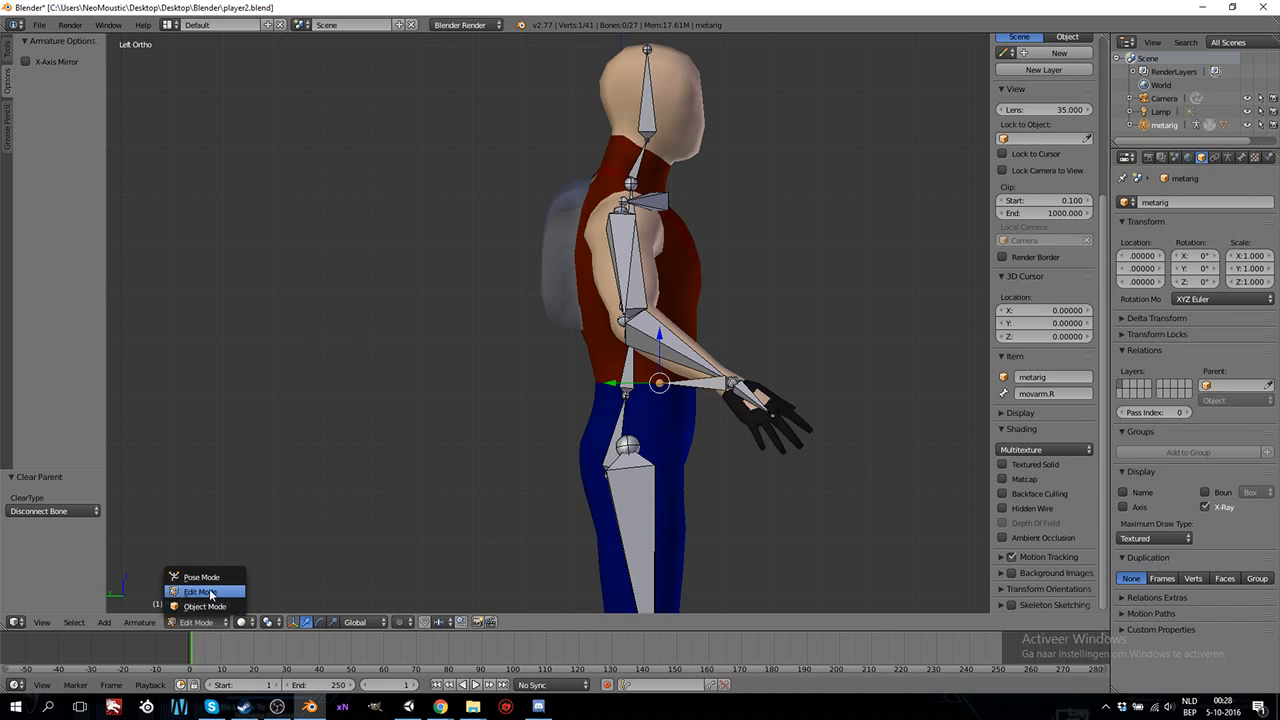
pyautogui.click(212, 577)
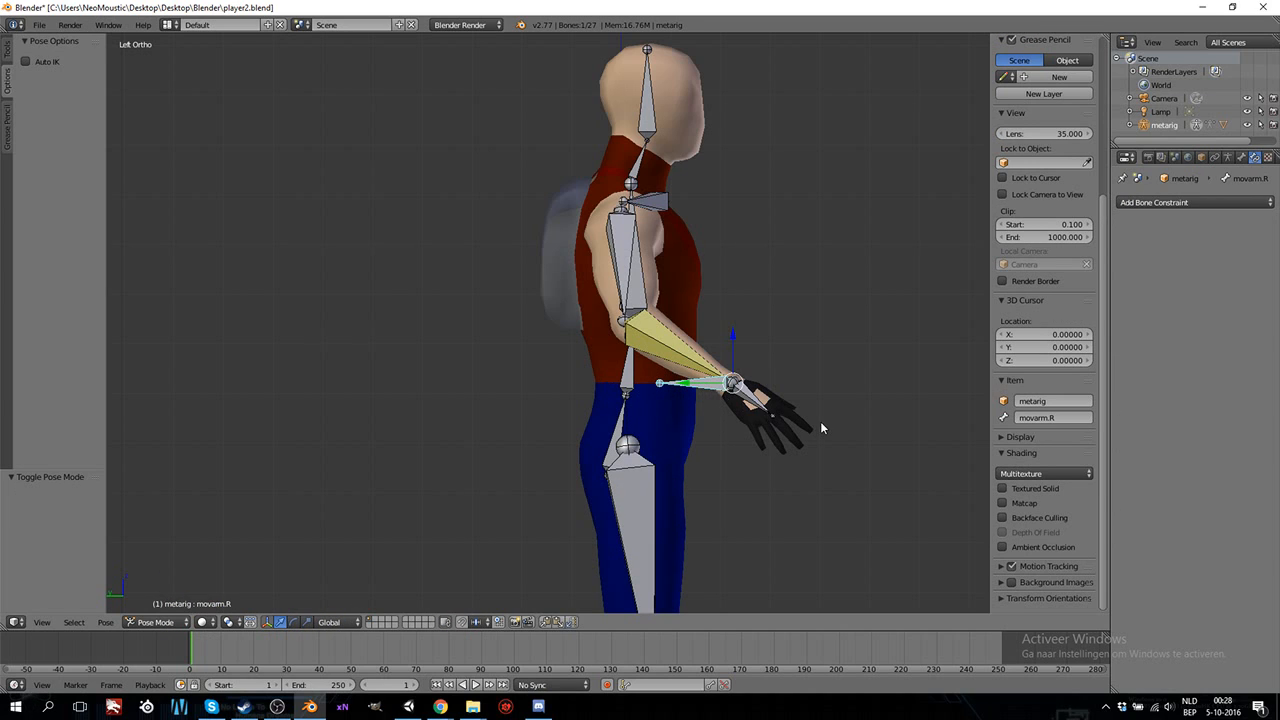
# Try moving the movarm.R bone from the side to test whether the right arm follows, cancelling the transform.
pyautogui.press('g')
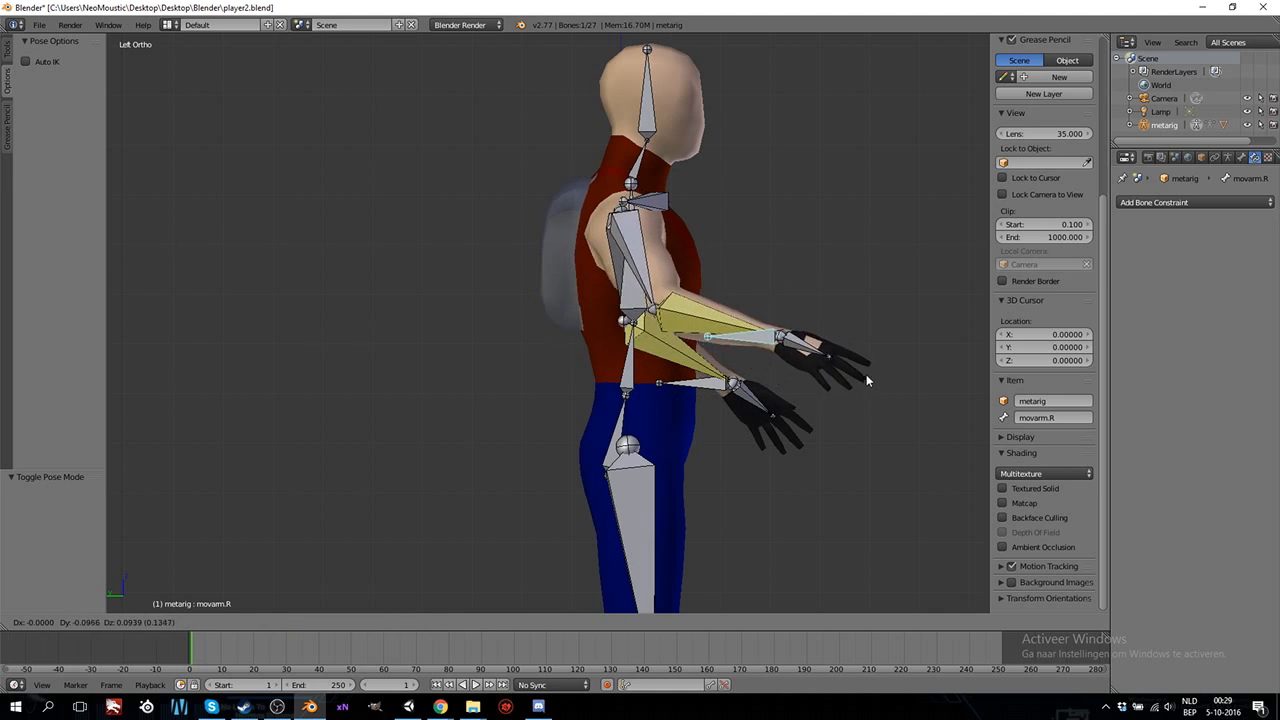
pyautogui.rightClick(776, 371)
pyautogui.moveTo(777, 373); pyautogui.dragTo(723, 424, button='middle')
# From the front, move the movarm.R bone toward the body by about 0.280 on X and -0.055 on Z.
pyautogui.press('KP_1')
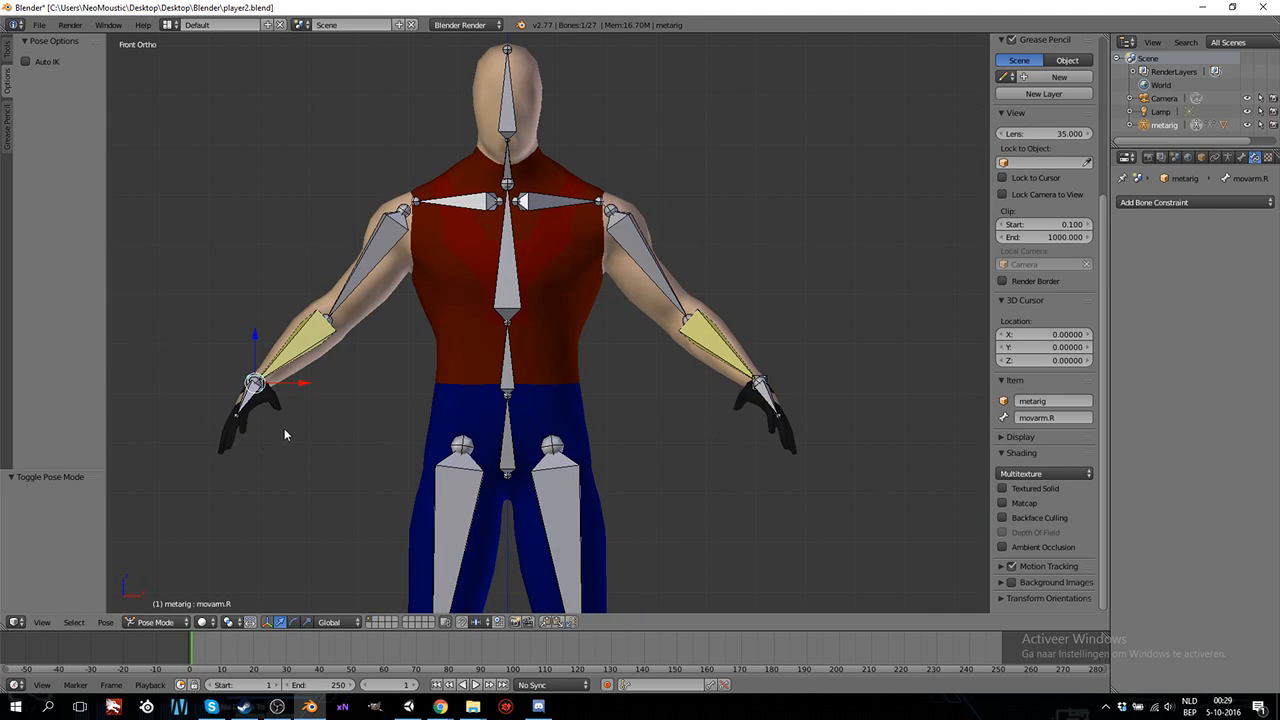
pyautogui.press('g')
pyautogui.click(424, 462)
# Try to rotate the hand.R bone at the end of the lowered right arm.
pyautogui.rightClick(405, 426)
pyautogui.press('r')
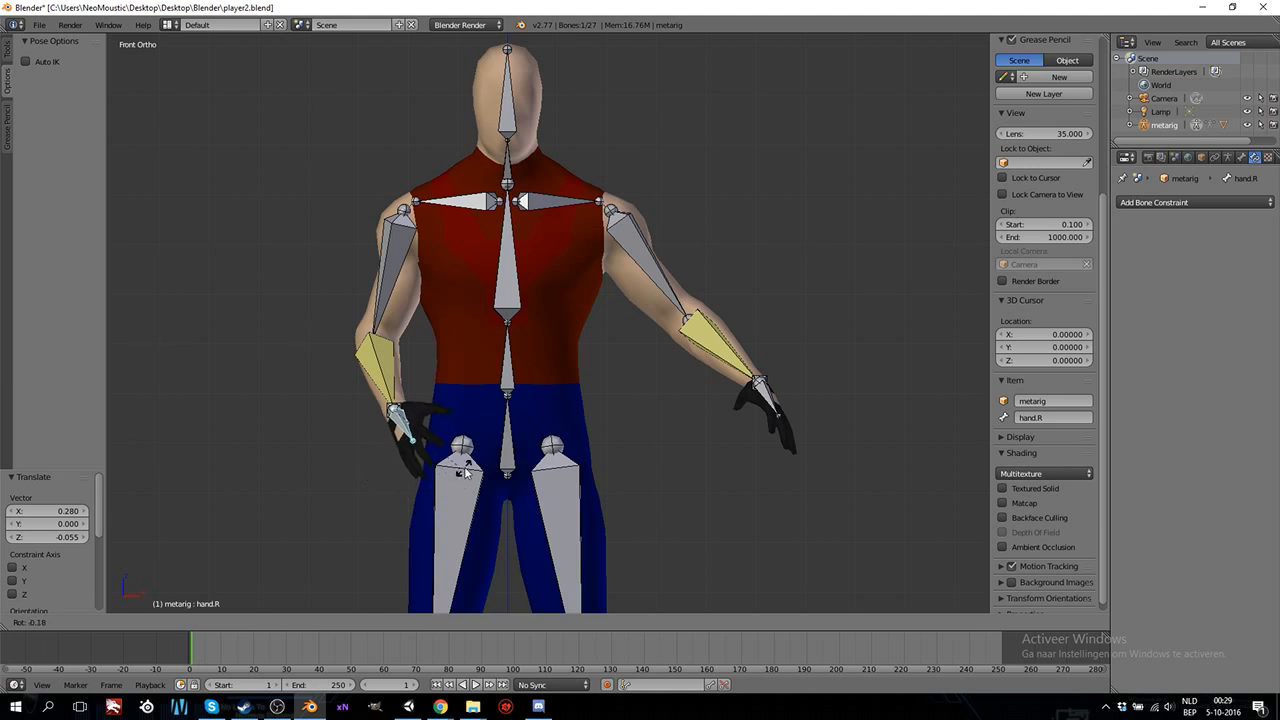
pyautogui.click(424, 490)
pyautogui.moveTo(385, 390); pyautogui.dragTo(603, 450, button='middle')
pyautogui.press('KP_1')
# Move the movarm.L bone toward the body by about -0.276 on X and -0.050 on Z.
pyautogui.rightClick(766, 395)
pyautogui.press('KP_5')
pyautogui.press('KP_5')
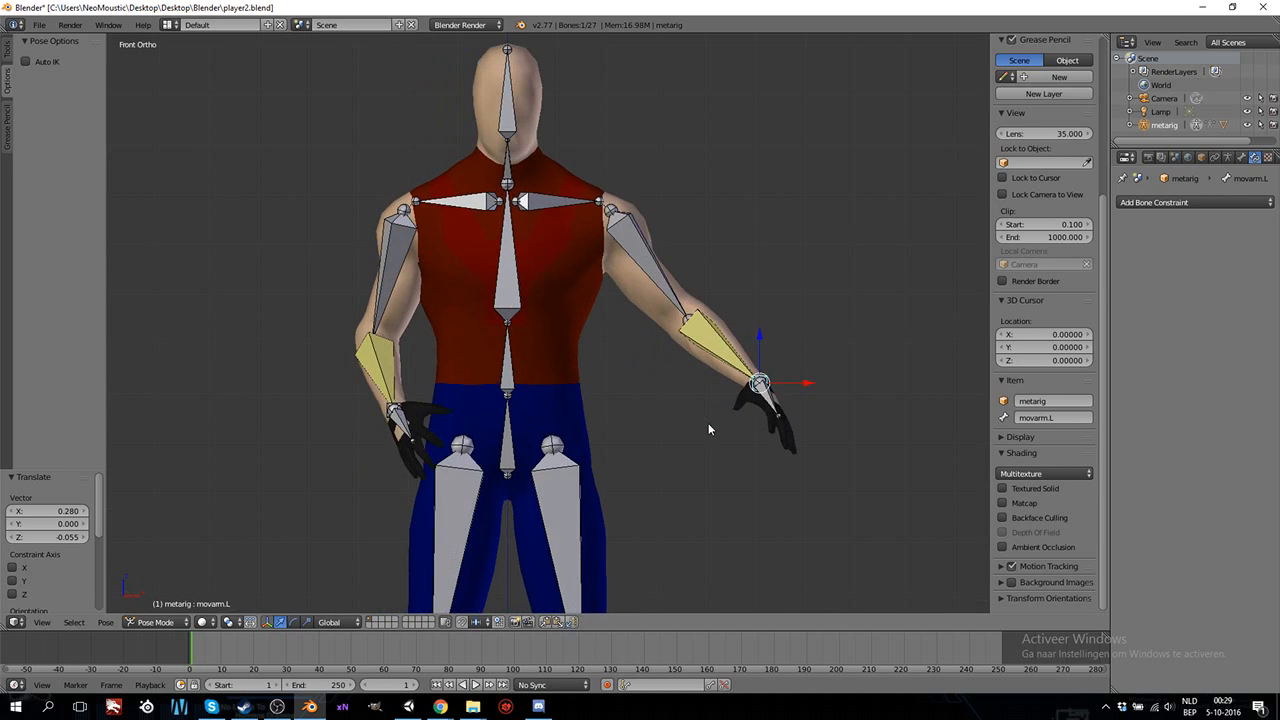
pyautogui.press('g')
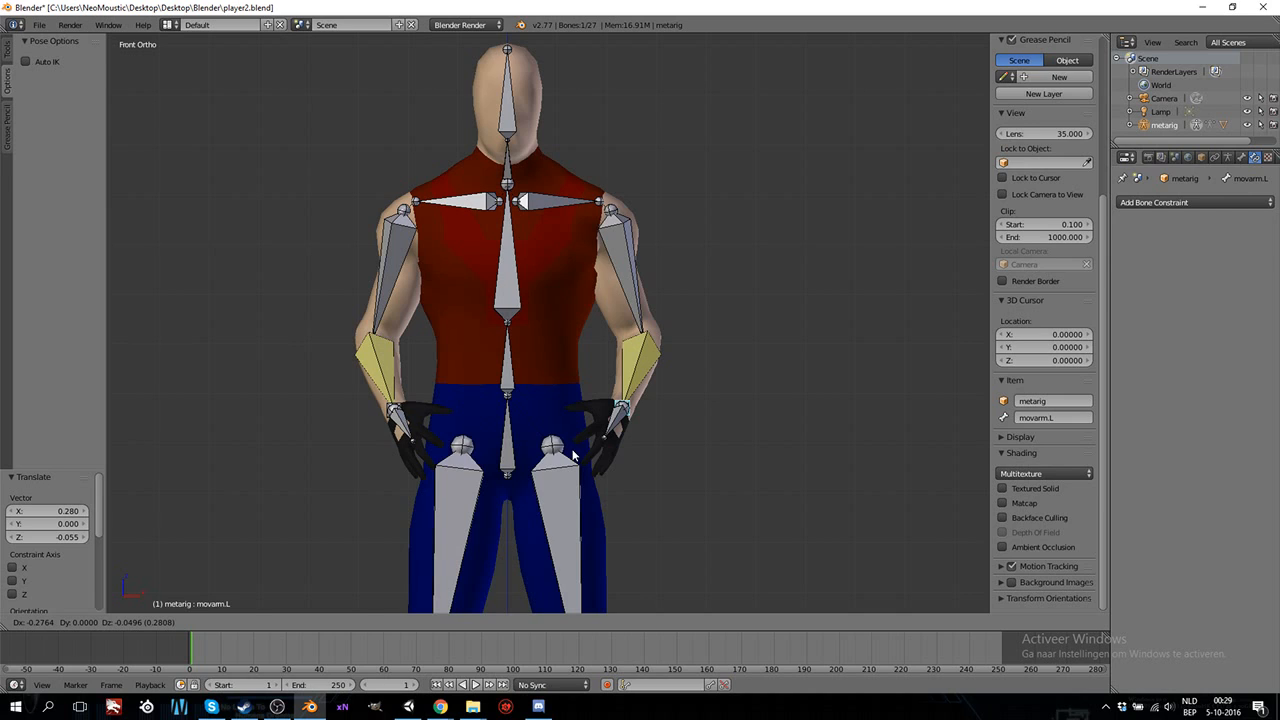
pyautogui.click(573, 455)
# Try moving the movement.L bone at the left ankle to test the leg's IK, cancelling the transform.
pyautogui.press('KP_3')
pyautogui.keyDown('shift'); pyautogui.scroll(-5, 572, 449); pyautogui.keyUp('shift')
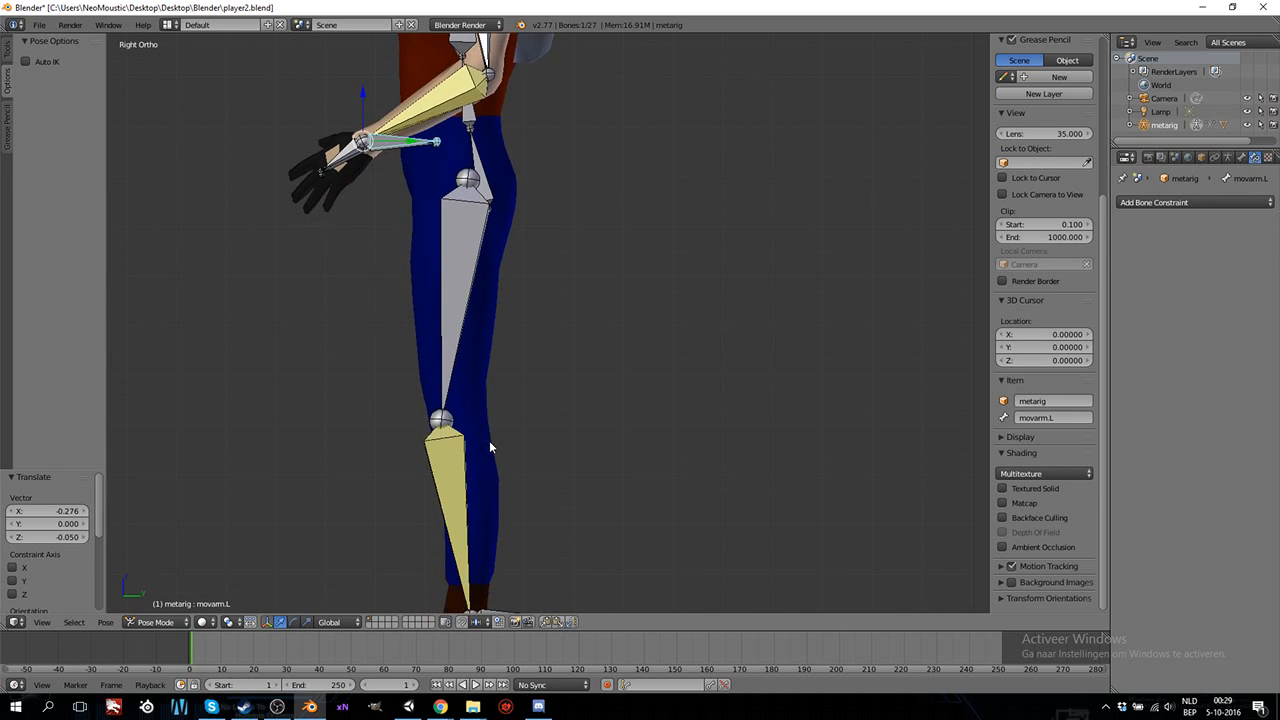
pyautogui.keyDown('shift'); pyautogui.scroll(-3, 490, 447); pyautogui.keyUp('shift')
pyautogui.press('KP_1')
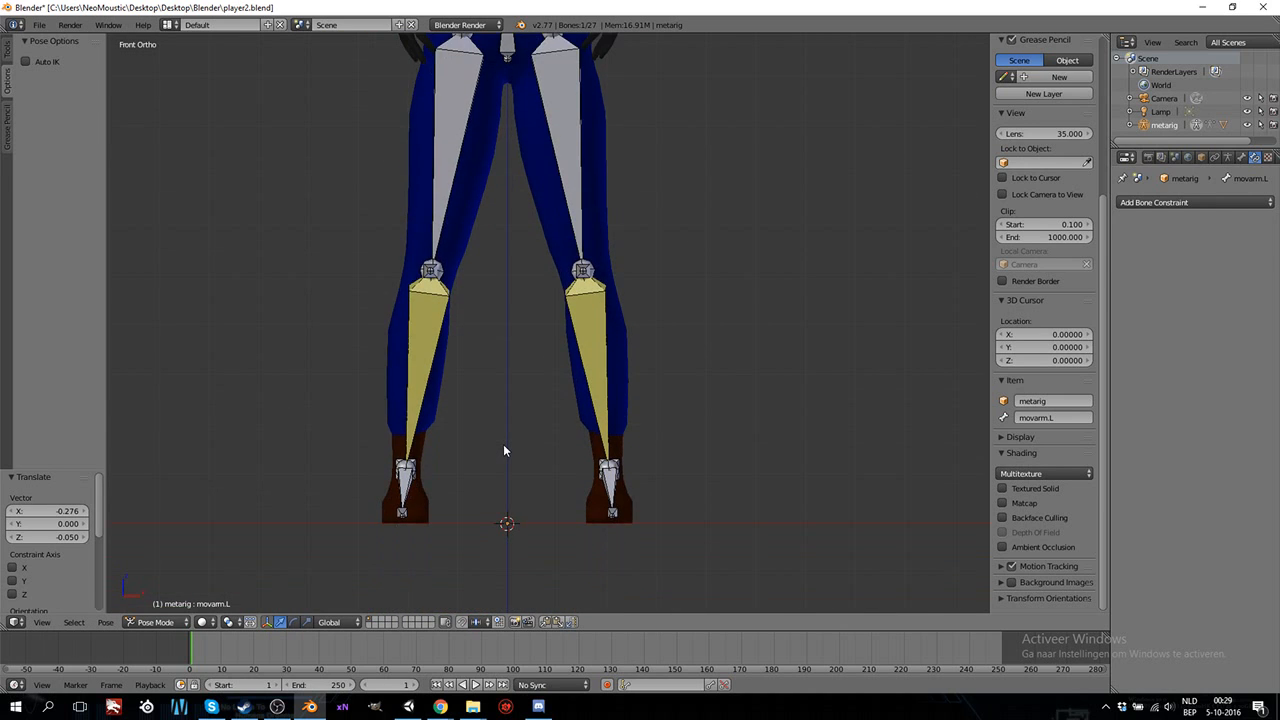
pyautogui.press('KP_3')
pyautogui.scroll(-3, 503, 444)
pyautogui.scroll(-2, 507, 450)
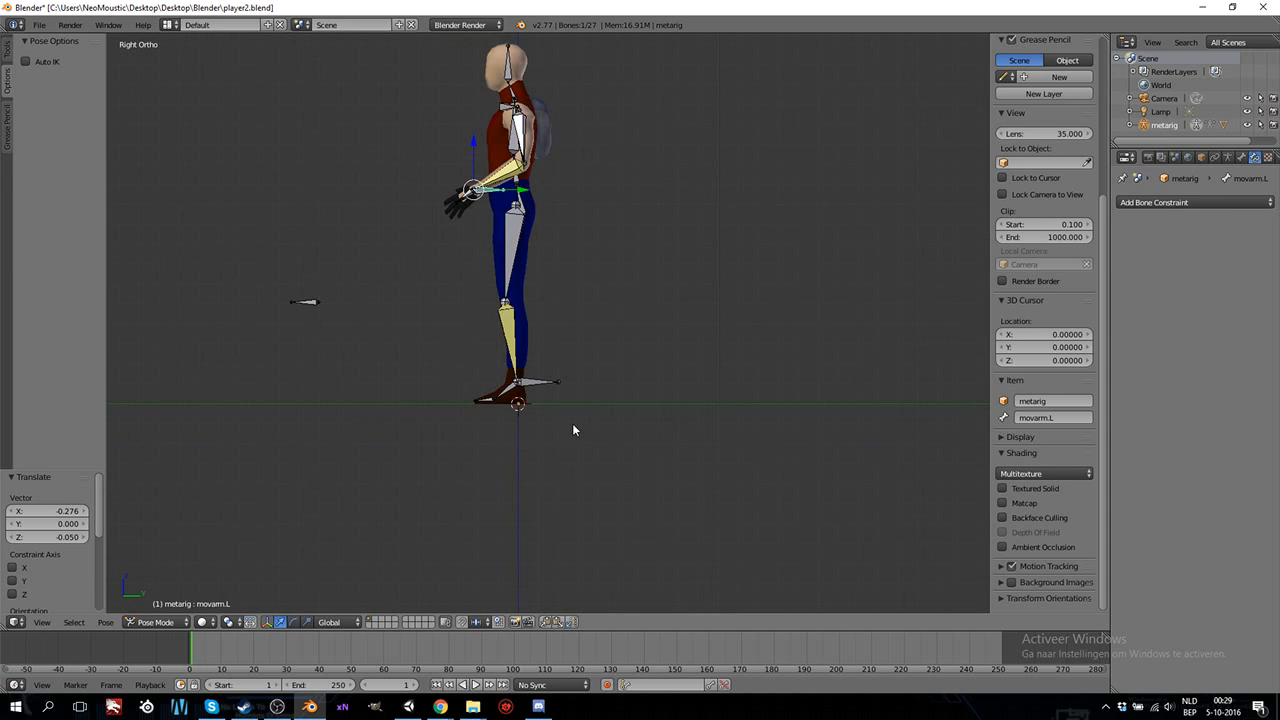
pyautogui.scroll(4, 573, 423)
pyautogui.rightClick(572, 450)
pyautogui.press('g')
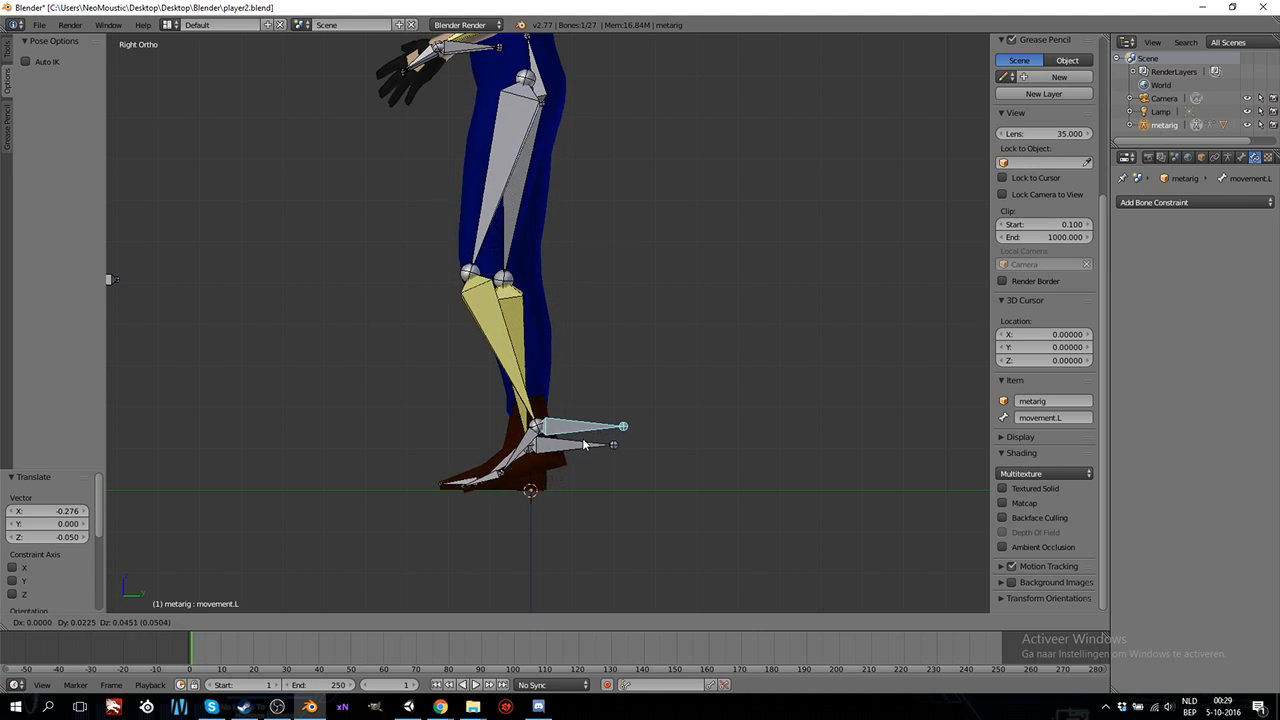
pyautogui.rightClick(556, 455)
# Move the hips bone back and down by about 0.437 on Y and -0.462 on Z into a sitting pose.
pyautogui.scroll(-3, 557, 282)
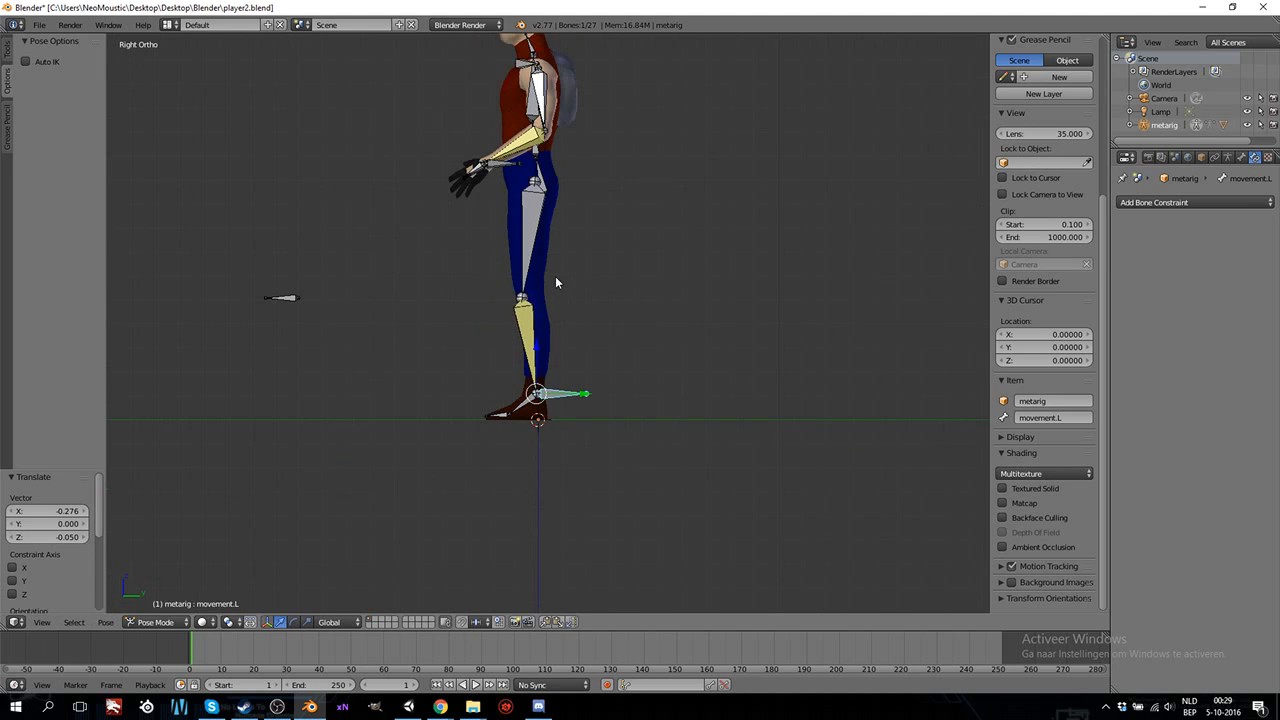
pyautogui.rightClick(544, 188)
pyautogui.press('g')
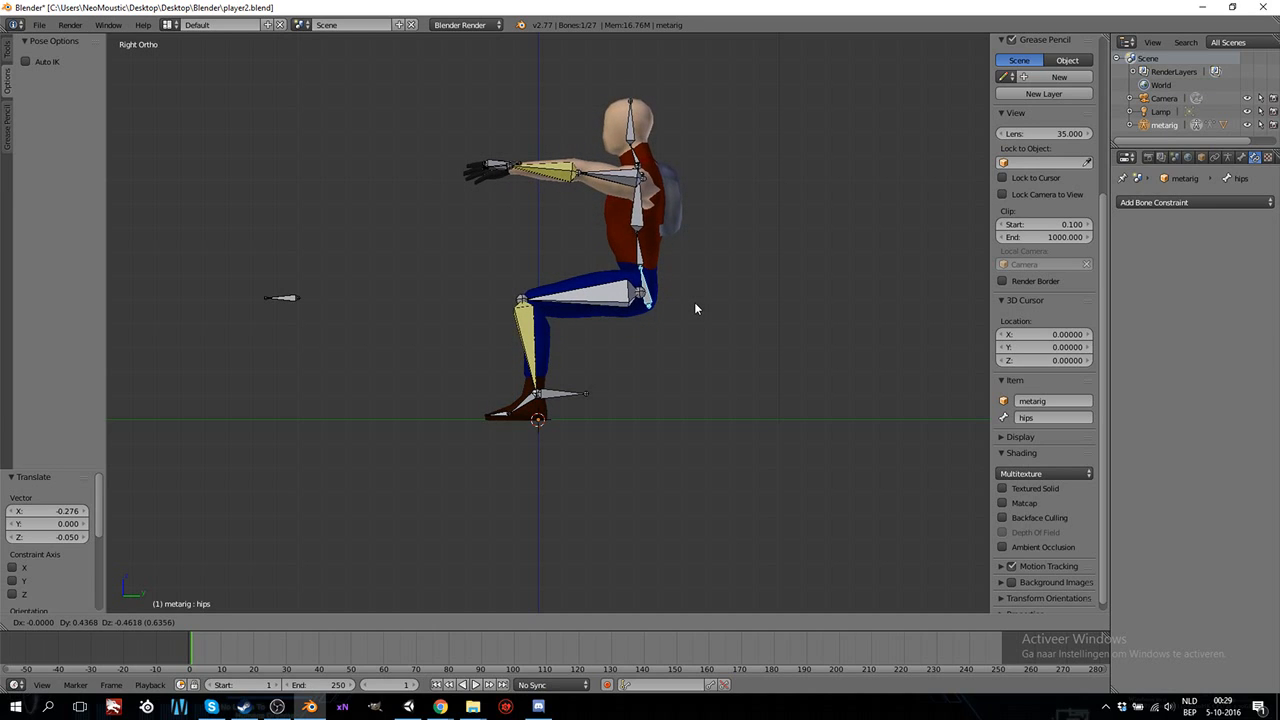
pyautogui.click(695, 309)
pyautogui.moveTo(478, 137); pyautogui.dragTo(548, 248, button='middle')
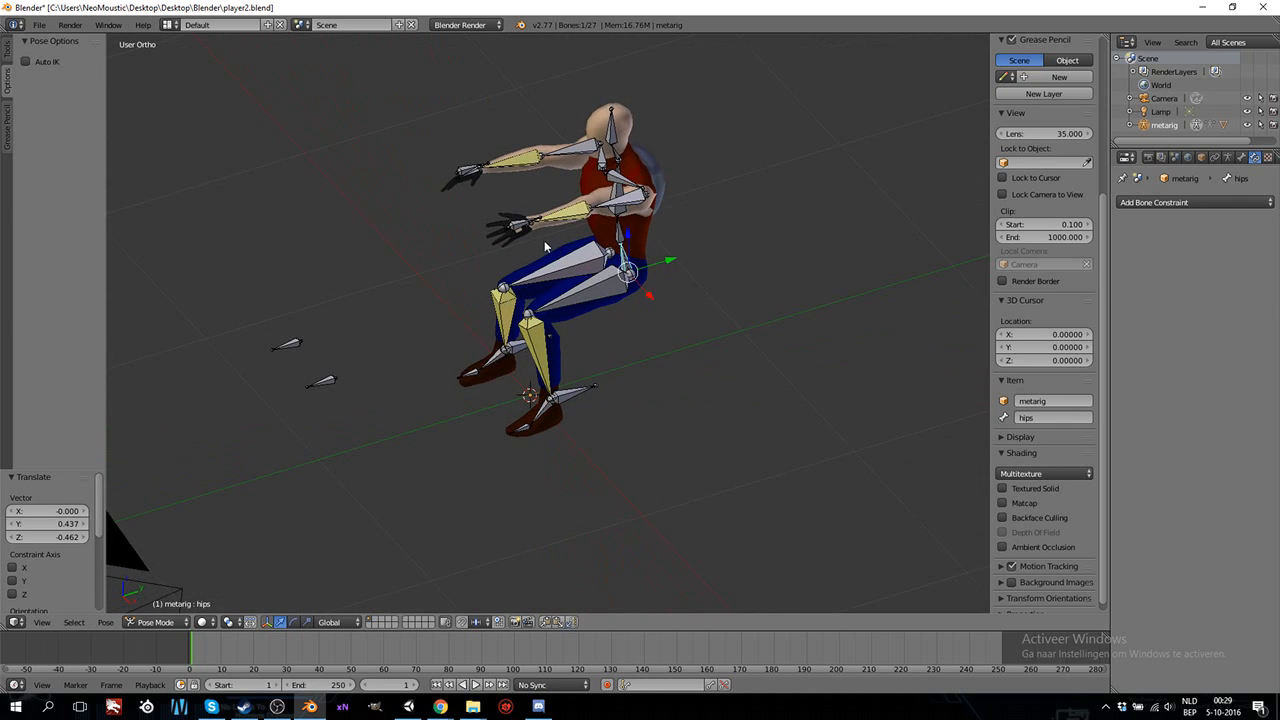
# Bring the movarm.L bone back and down to the hip by about 0.437 on Y and -0.442 on Z, and -0.075 on X.
pyautogui.press('KP_3')
pyautogui.rightClick(510, 206)
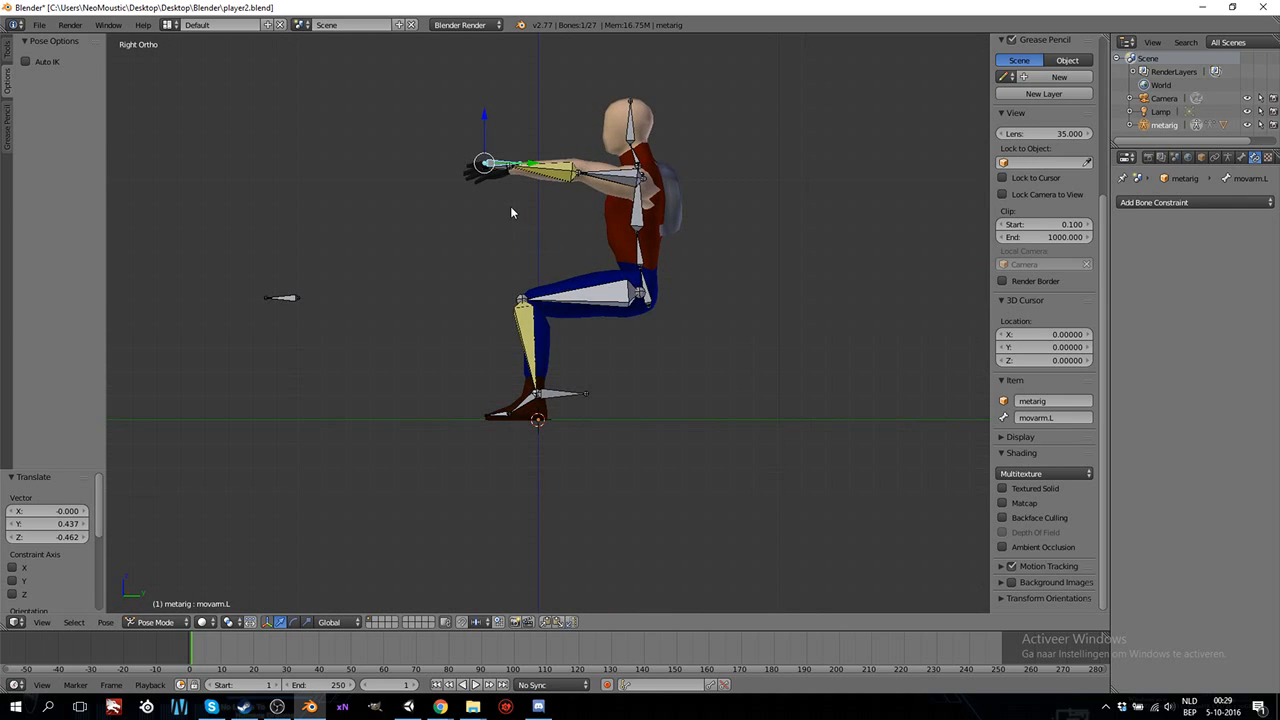
pyautogui.press('g')
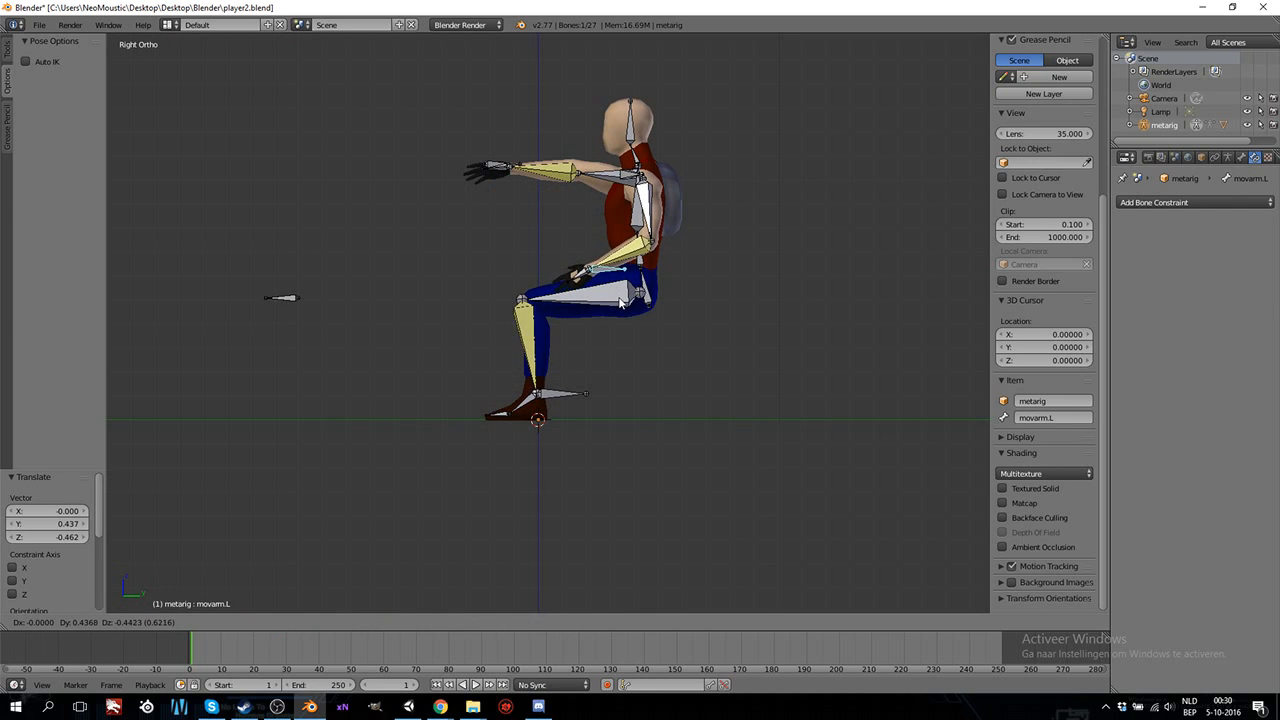
pyautogui.click(620, 302)
pyautogui.press('KP_1')
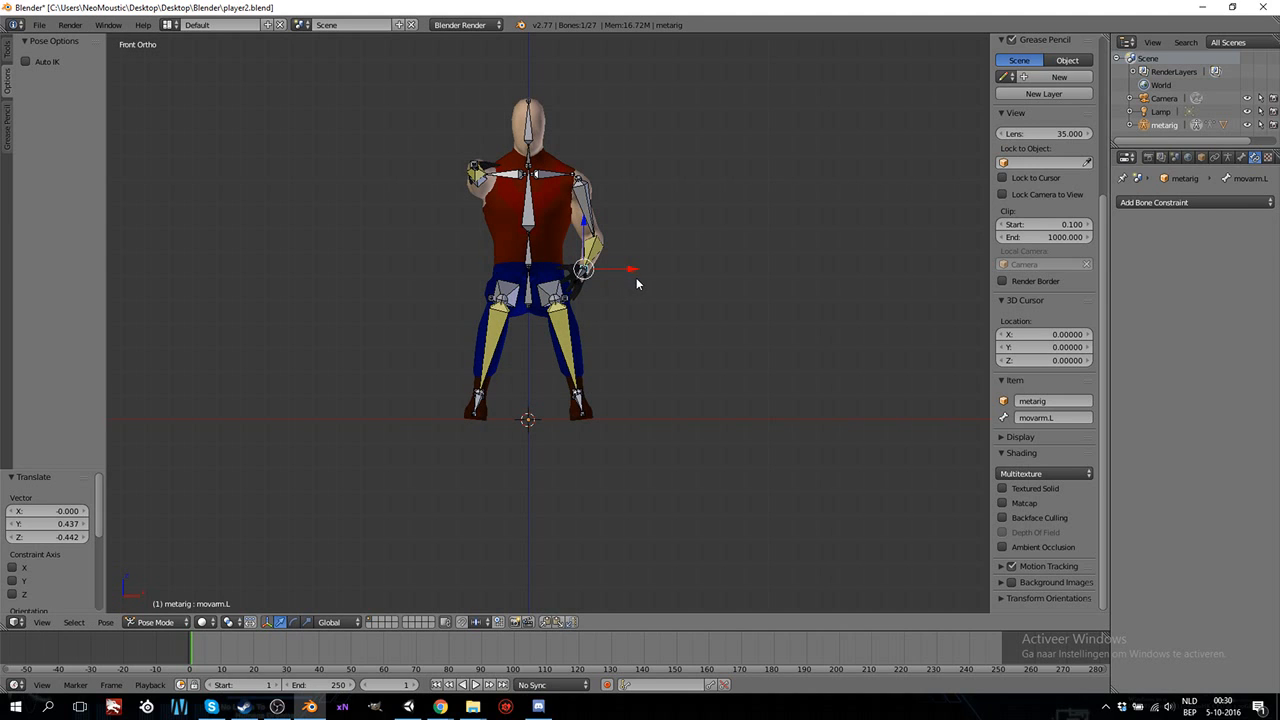
pyautogui.press('g')
pyautogui.click(620, 280)
# Raise the movarm.L bone in front of the waist by about 0.167 on Z and -0.050 on Y.
pyautogui.moveTo(700, 283); pyautogui.dragTo(573, 302, button='middle')
pyautogui.press('KP_3')
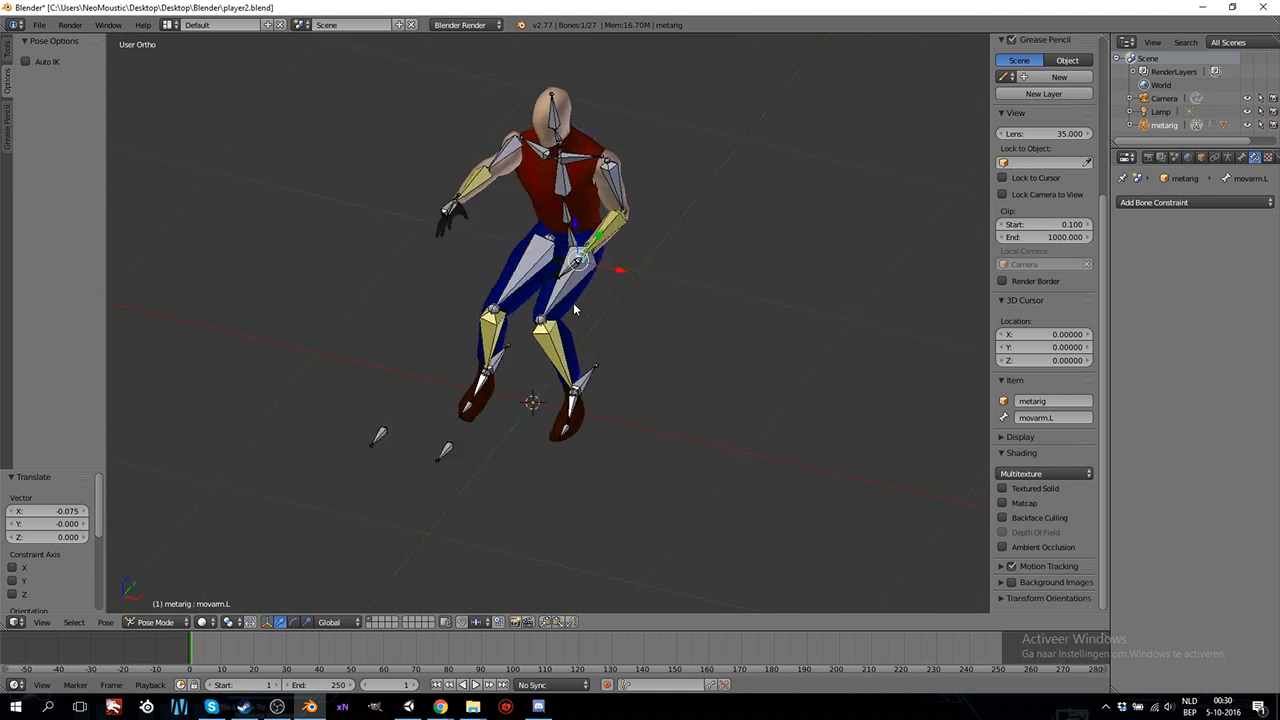
pyautogui.press('g')
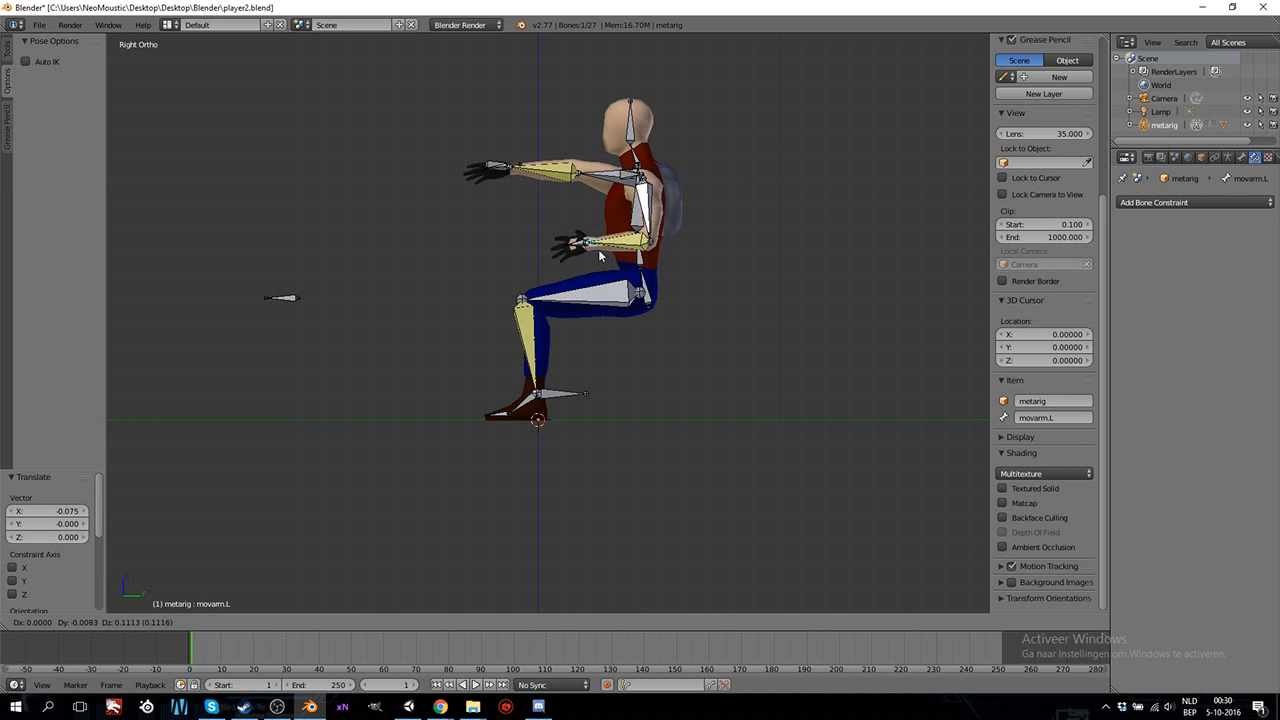
pyautogui.click(590, 238)
# Rotate the hand.L bone about 59 degrees around its local Y axis.
pyautogui.moveTo(590, 238); pyautogui.dragTo(568, 258, button='middle')
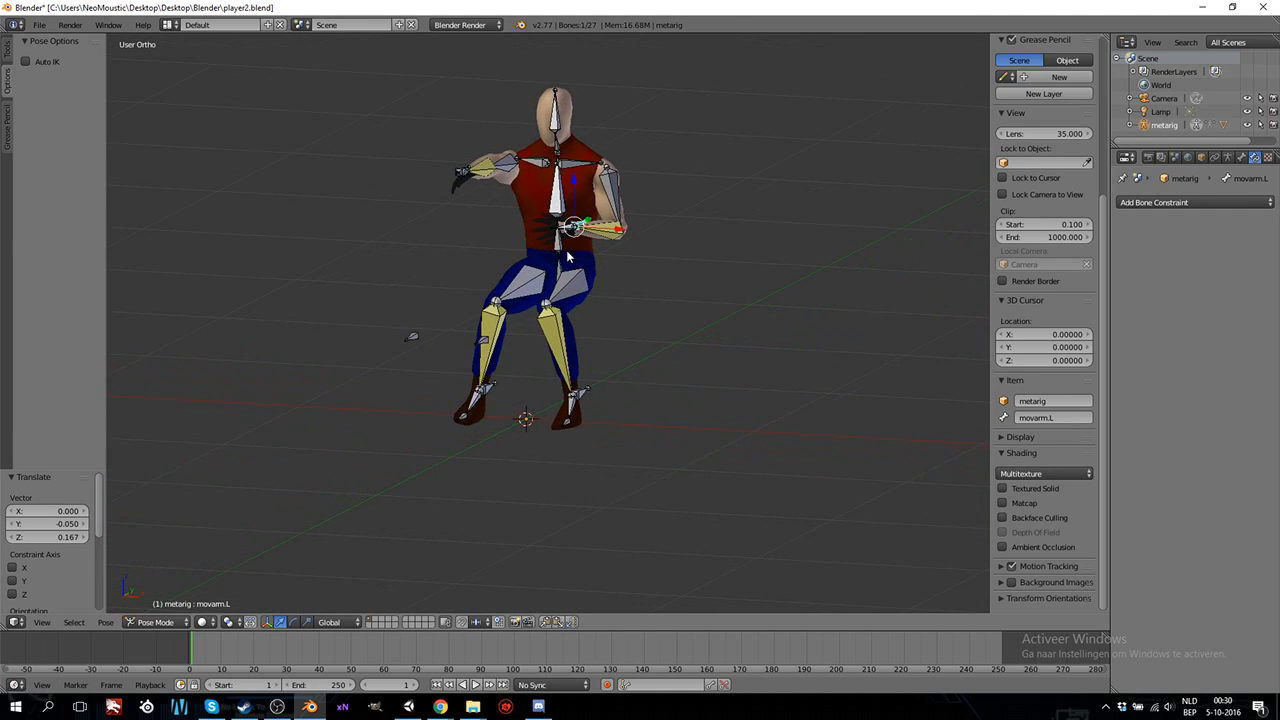
pyautogui.rightClick(565, 228)
pyautogui.press('r')
pyautogui.press('x')
pyautogui.press('x')
pyautogui.rightClick(599, 294)
pyautogui.press('r')
pyautogui.press('y')
pyautogui.press('y')
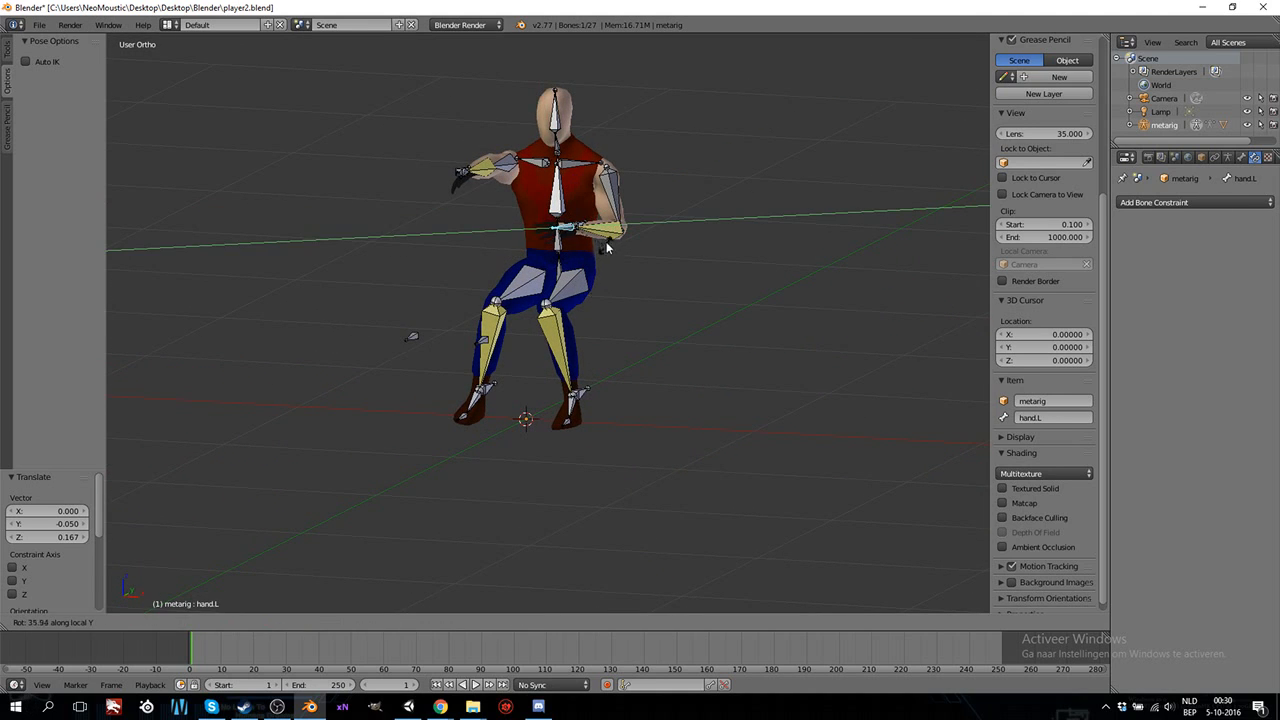
pyautogui.click(607, 237)
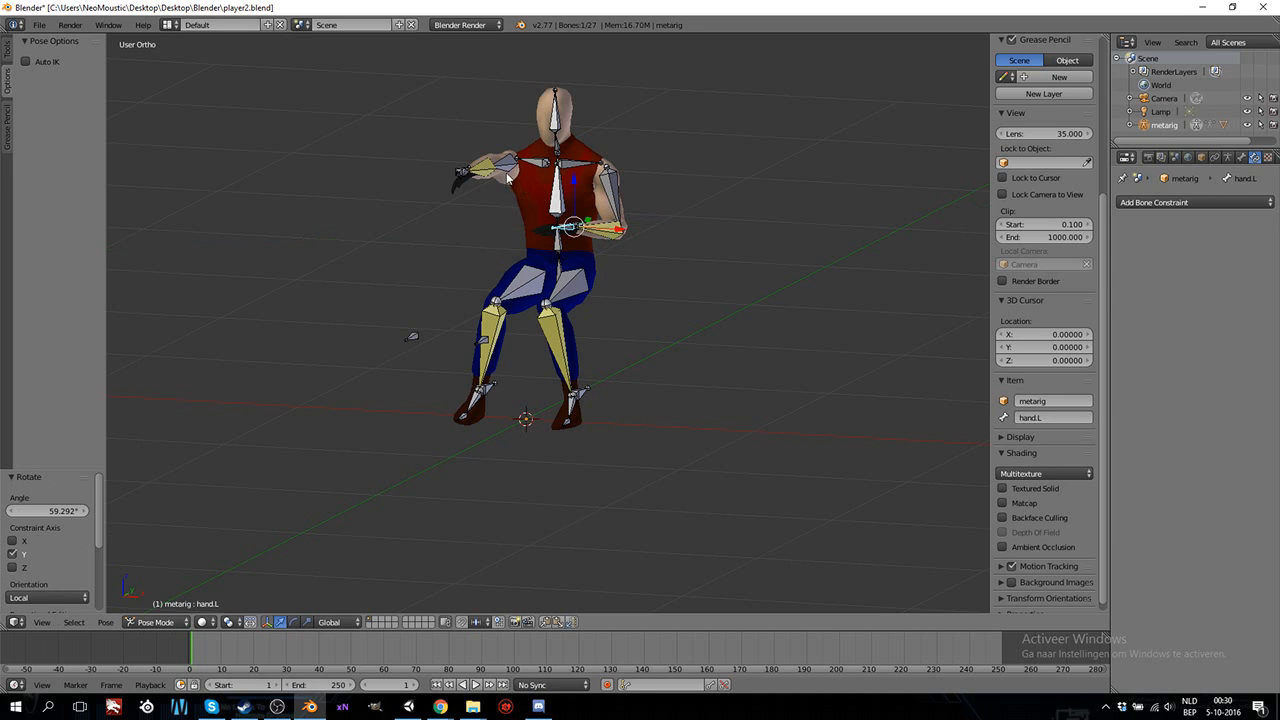
# Move the movarm.R bone level with the left hand, by about 0.362 on Y and -0.256 on Z.
pyautogui.moveTo(485, 210); pyautogui.dragTo(517, 323, button='middle')
pyautogui.rightClick(468, 290)
pyautogui.press('KP_3')
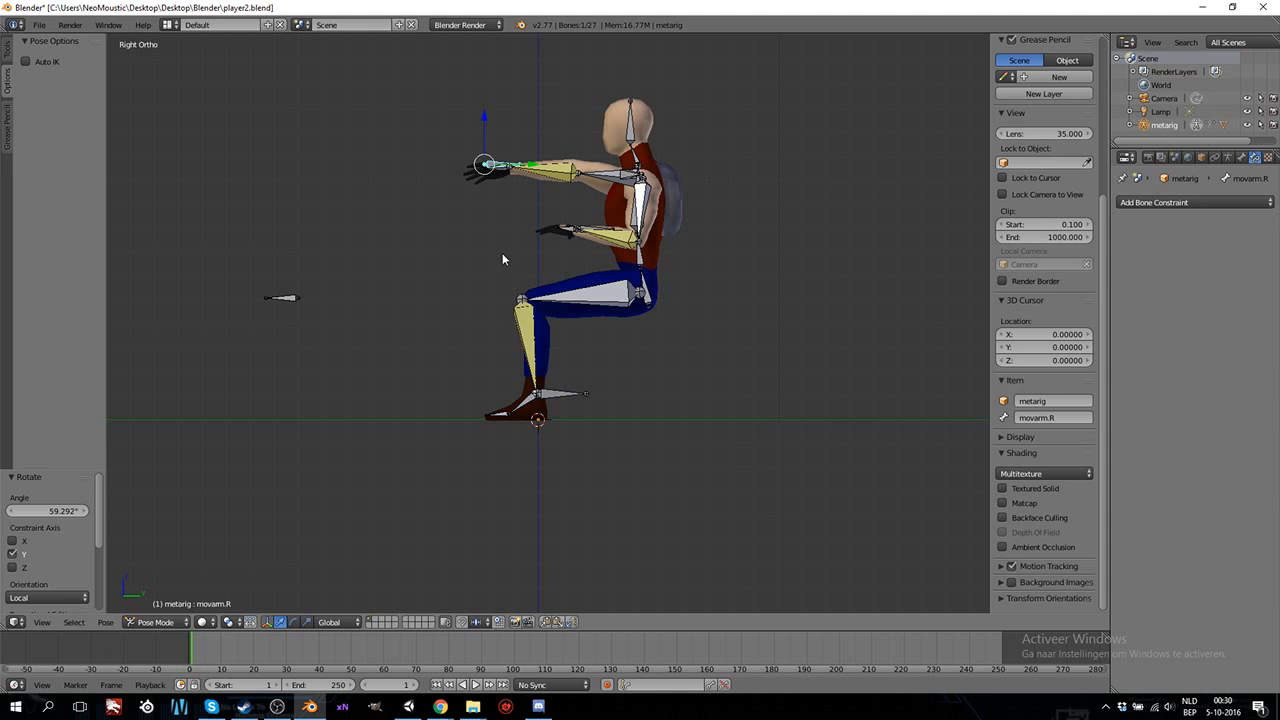
pyautogui.press('g')
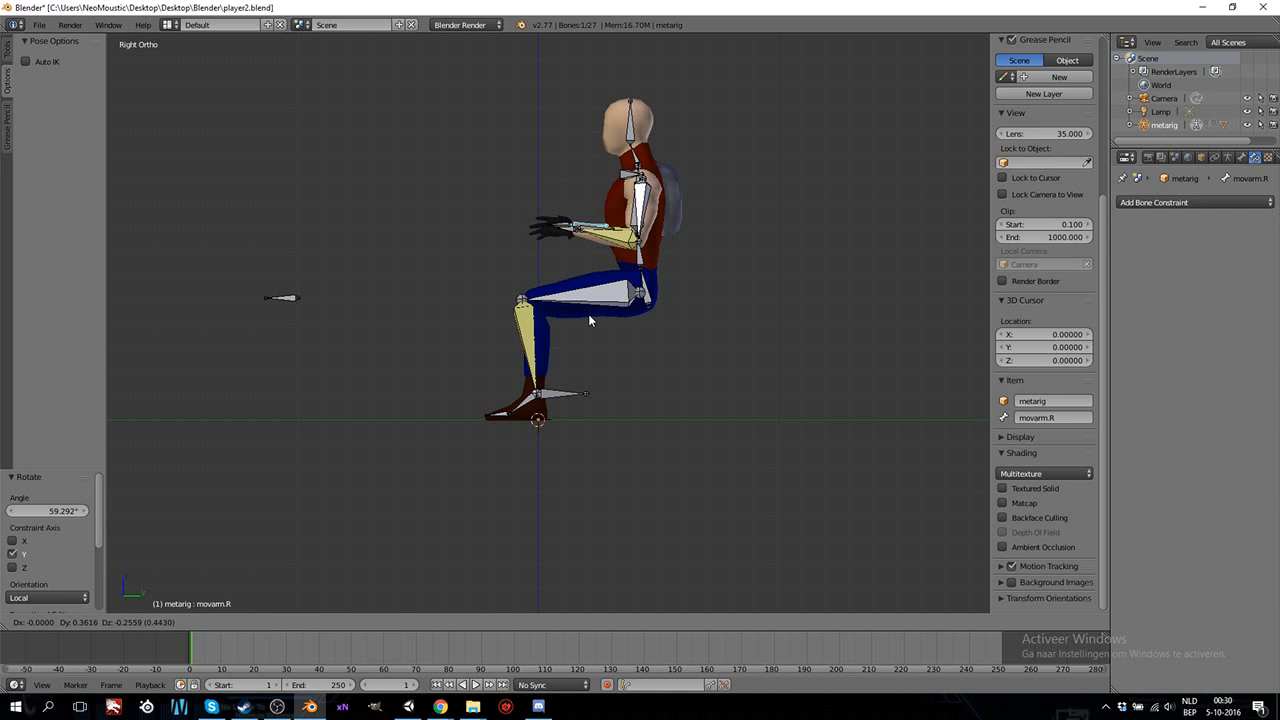
pyautogui.click(588, 314)
# Move the movarm.R bone inward by about 0.127 along the X axis.
pyautogui.moveTo(500, 286); pyautogui.dragTo(658, 335, button='middle')
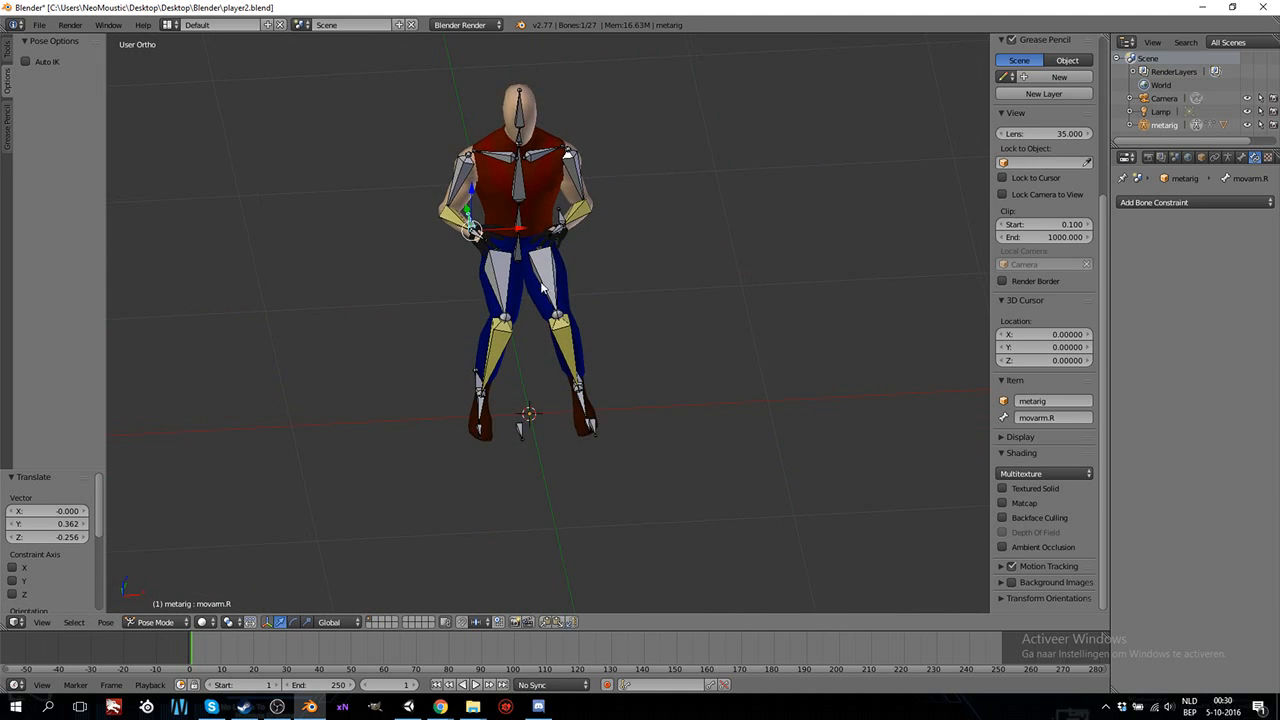
pyautogui.moveTo(545, 287); pyautogui.dragTo(527, 289, button='middle')
pyautogui.press('g')
pyautogui.press('x')
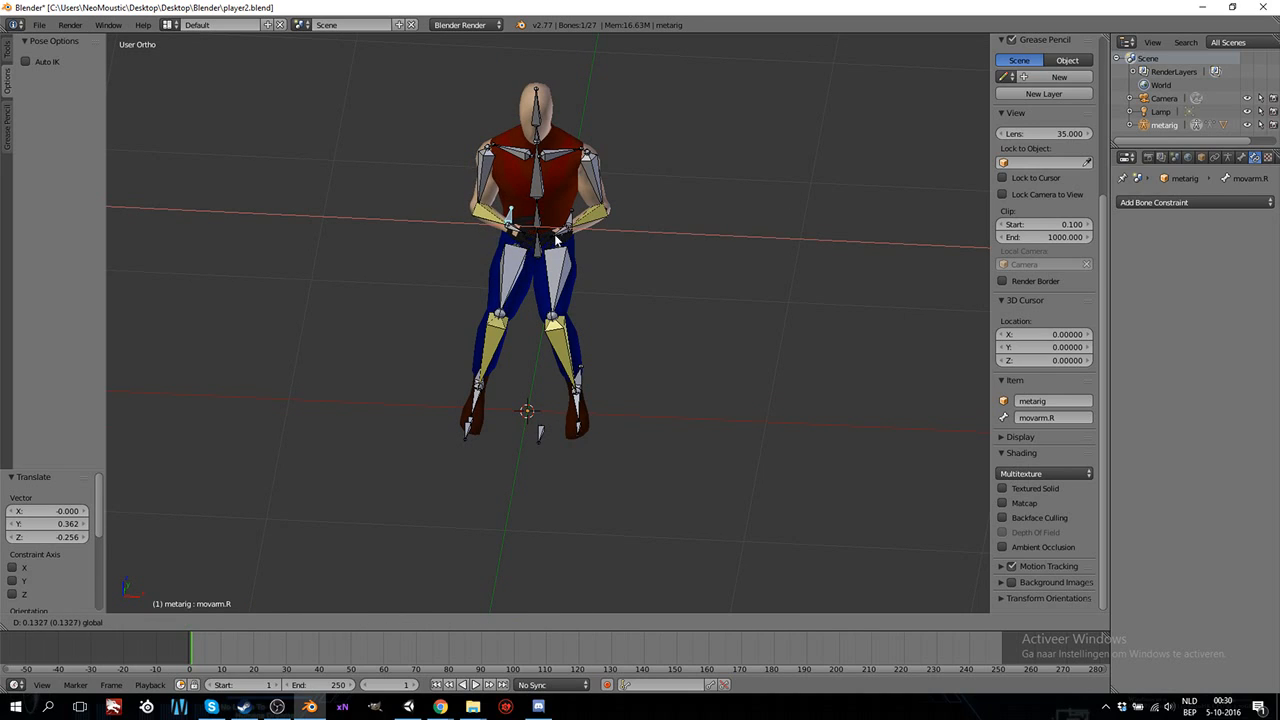
pyautogui.click(527, 240)
# Rotate the hand.R bone about -32 degrees around its local Y axis.
pyautogui.rightClick(525, 245)
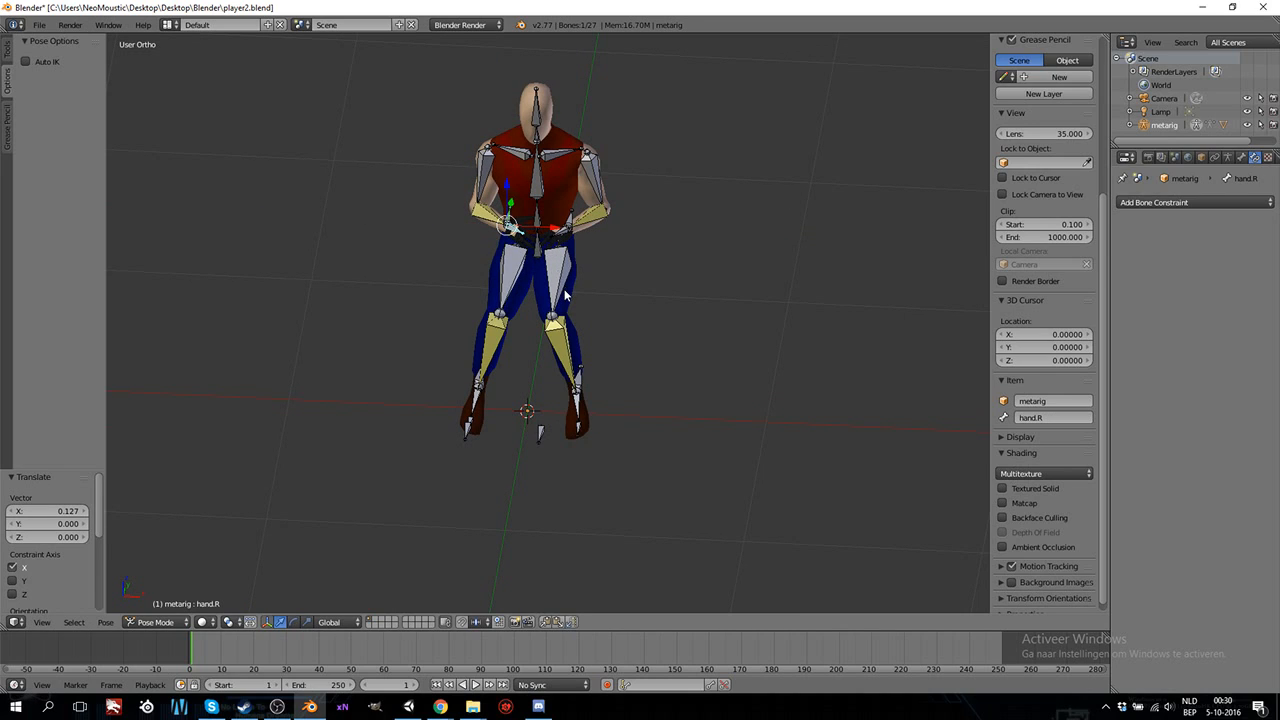
pyautogui.press('r')
pyautogui.press('y')
pyautogui.press('y')
pyautogui.click(519, 300)
# Move the knee.L control bone outward by about 0.214 along the X axis.
pyautogui.moveTo(689, 314); pyautogui.dragTo(721, 324, button='middle')
pyautogui.rightClick(567, 336)
pyautogui.press('g')
pyautogui.rightClick(609, 346)
pyautogui.press('KP_1')
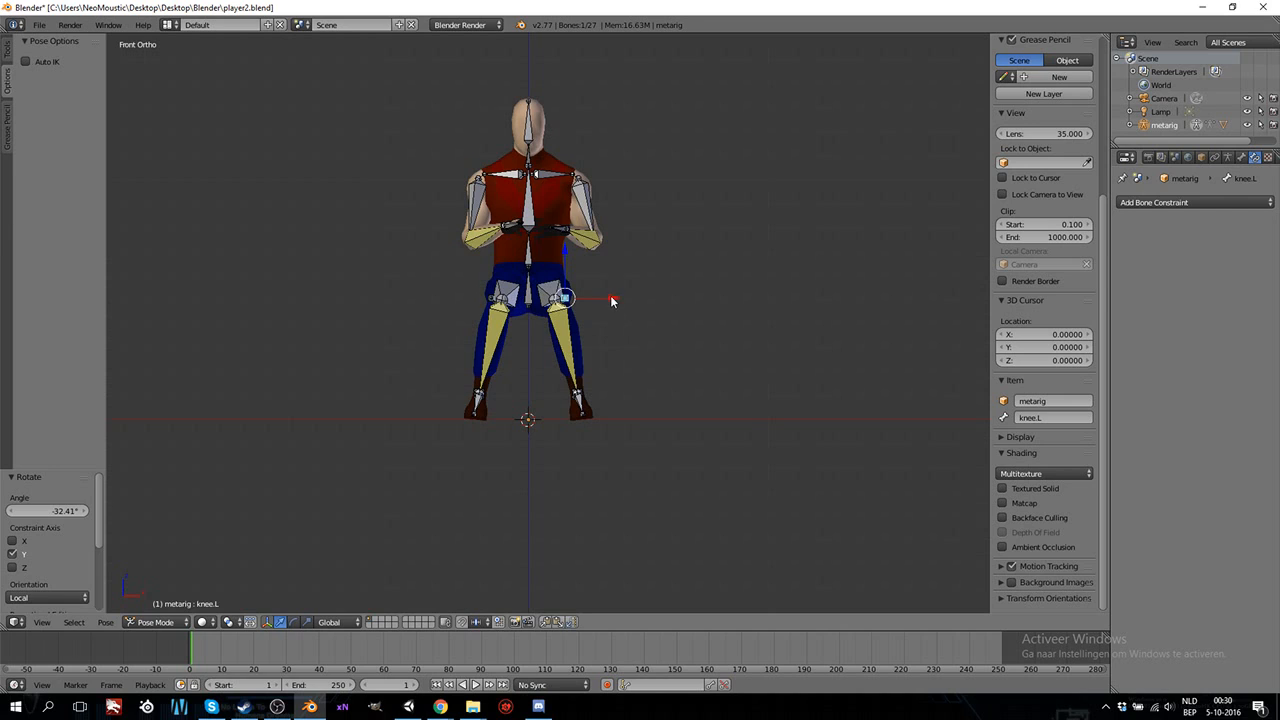
pyautogui.press('g')
pyautogui.press('x')
pyautogui.click(643, 298)
# Move the knee.R control bone outward by about -0.256 along the X axis.
pyautogui.rightClick(489, 302)
pyautogui.press('g')
pyautogui.press('x')
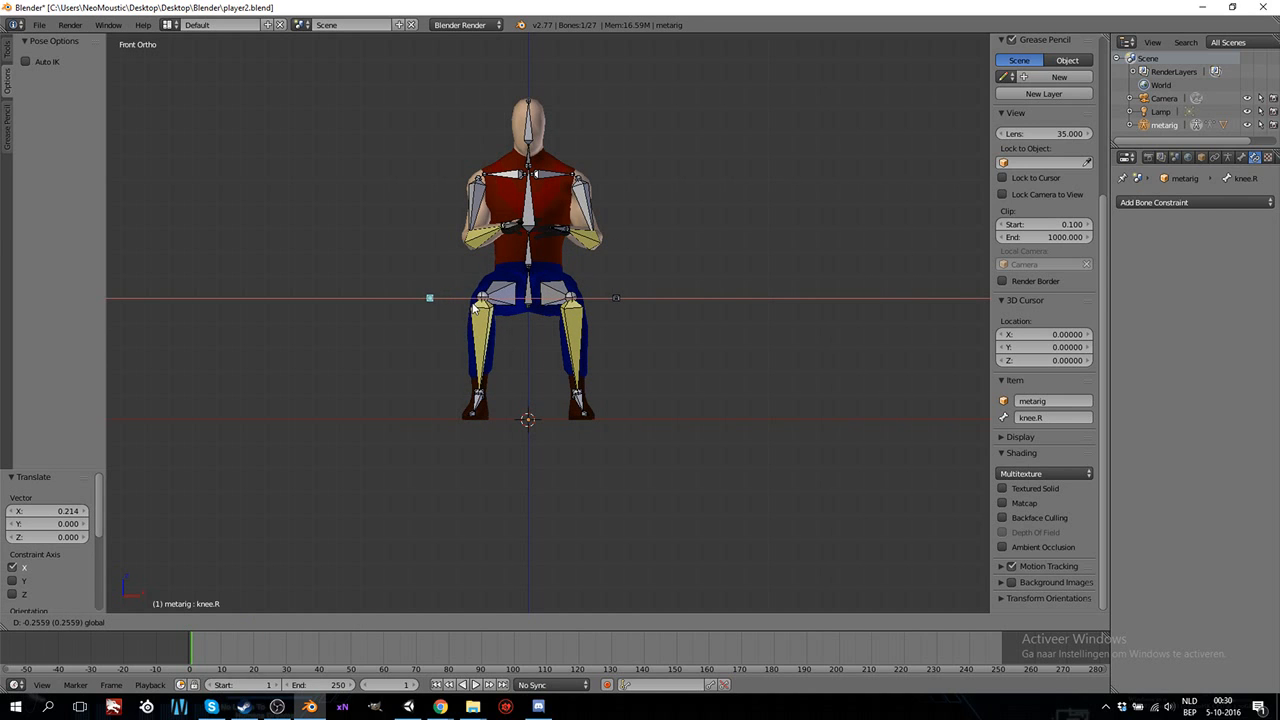
pyautogui.click(474, 308)
# Try rotating the chest bone of the seated character in the side view.
pyautogui.moveTo(617, 354); pyautogui.dragTo(519, 370, button='middle')
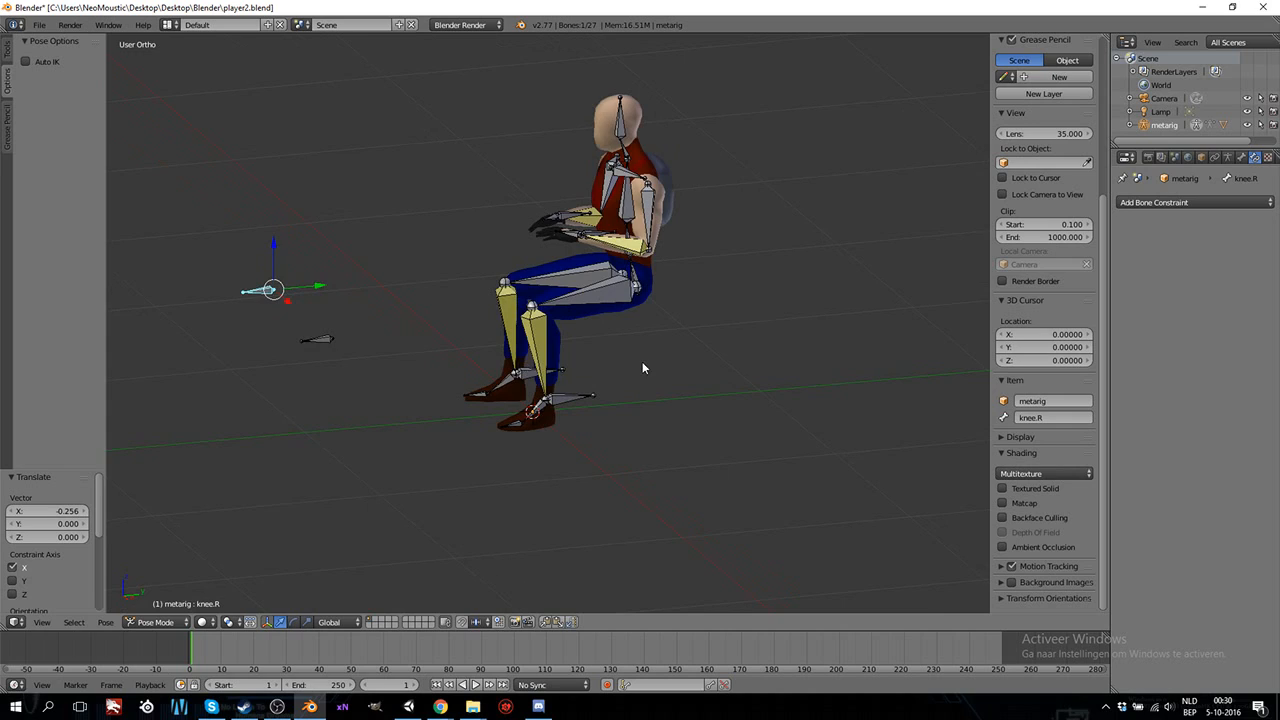
pyautogui.moveTo(642, 368); pyautogui.dragTo(615, 373, button='middle')
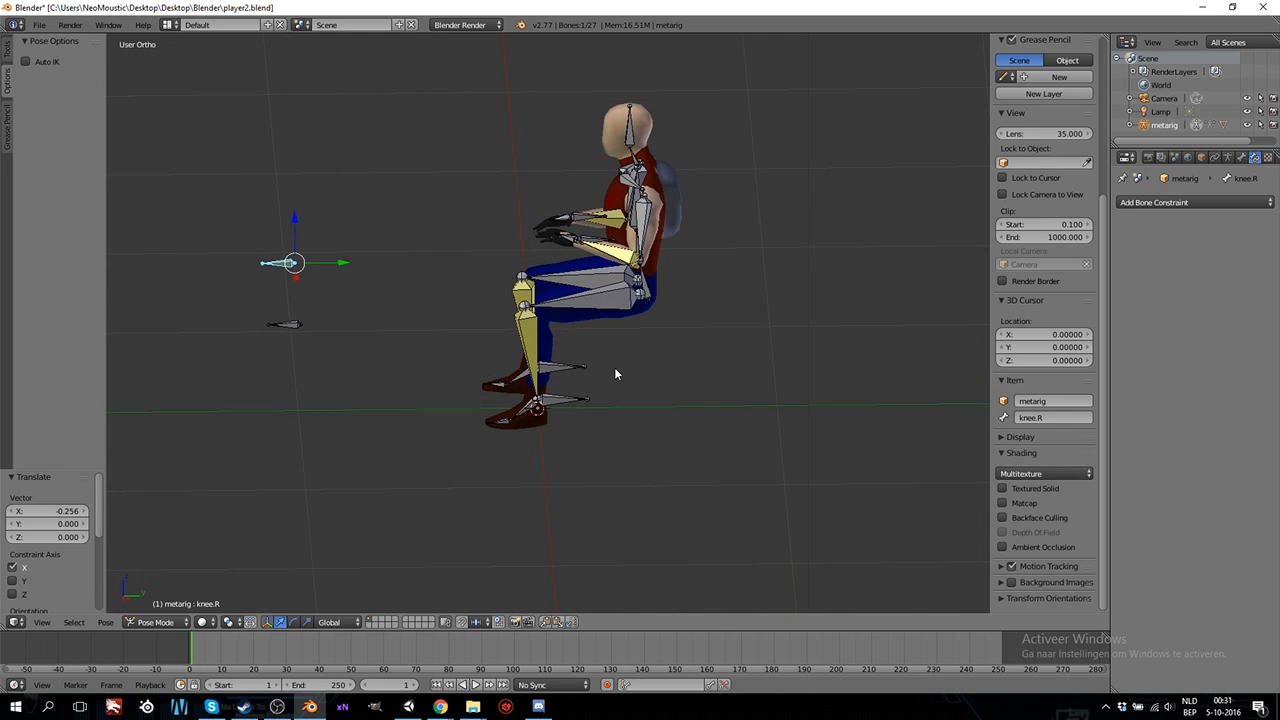
pyautogui.rightClick(650, 299)
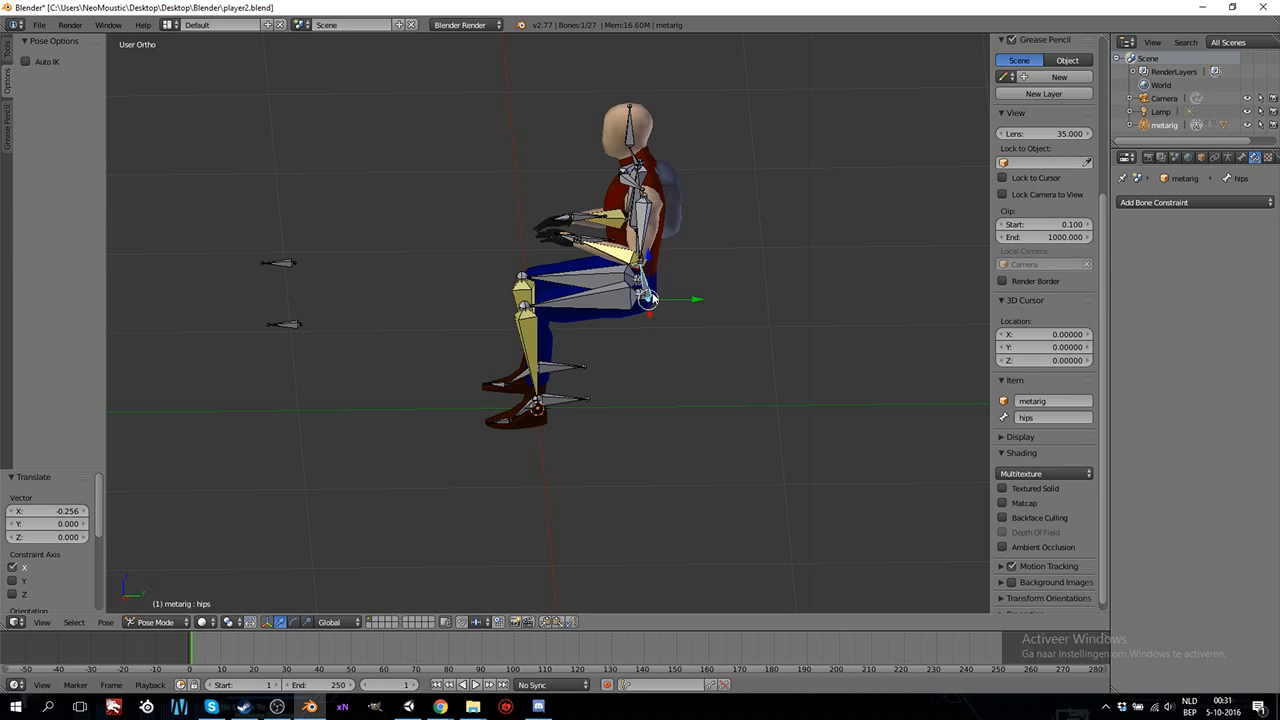
pyautogui.press('KP_3')
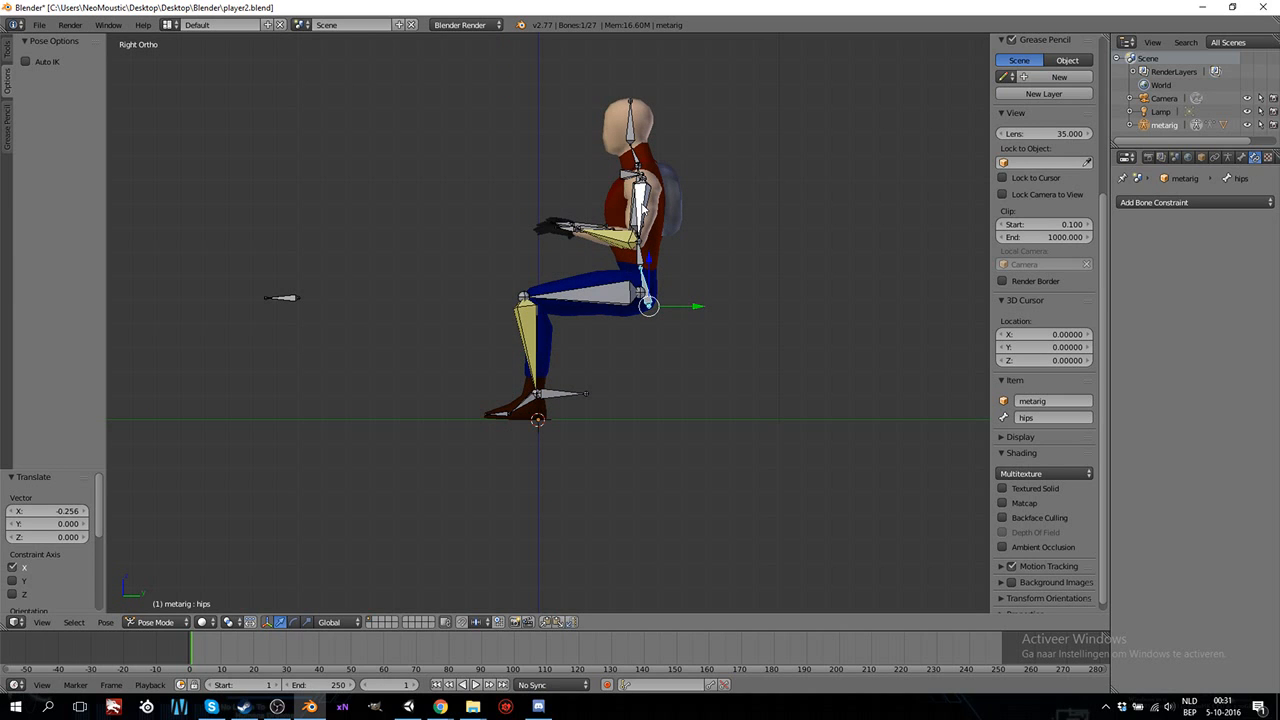
pyautogui.moveTo(637, 205); pyautogui.dragTo(661, 213, button='middle')
pyautogui.rightClick(619, 204)
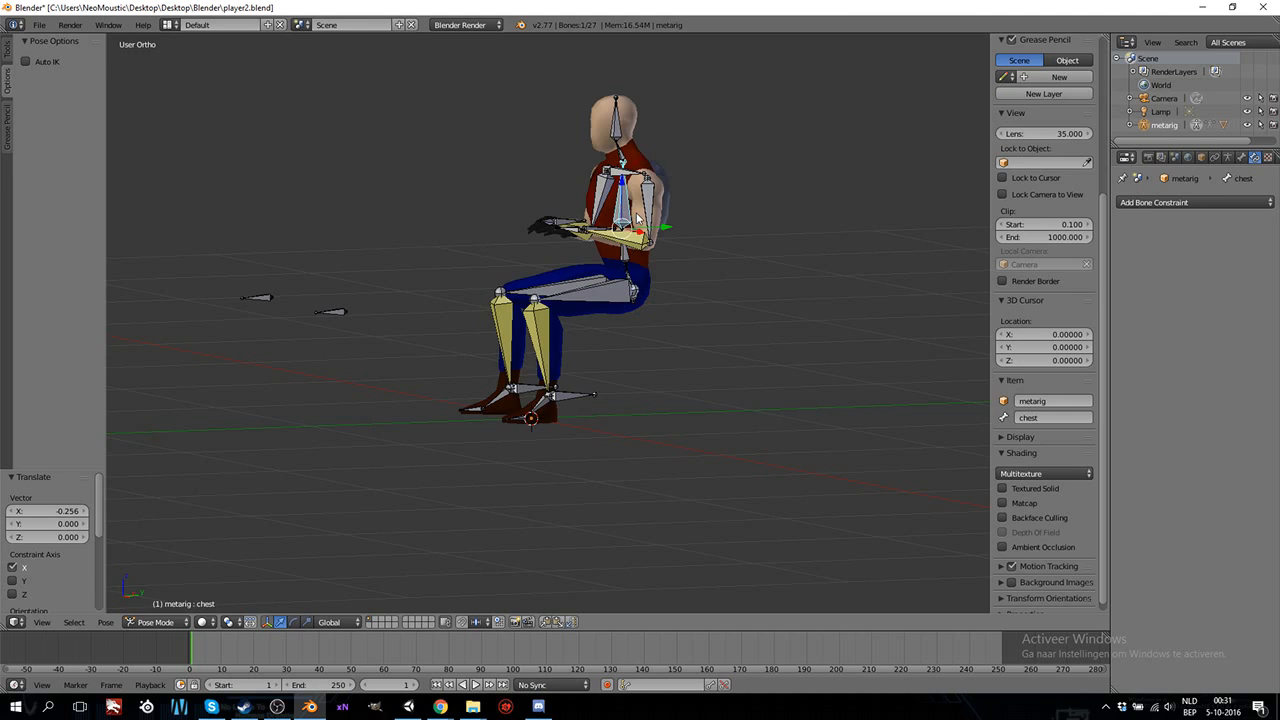
pyautogui.press('KP_3')
pyautogui.press('r')
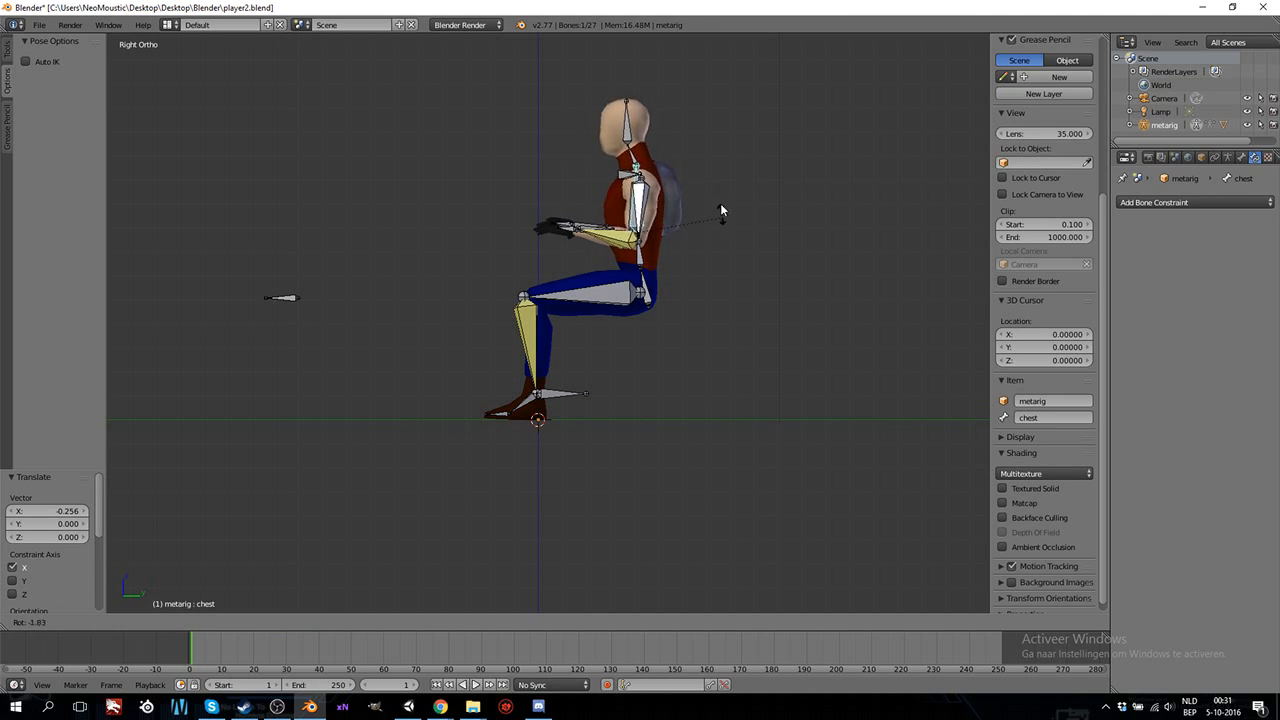
pyautogui.rightClick(697, 202)
# Examine the seated character's hip, leg and foot bones up close, and the whole pose from a distance.
pyautogui.moveTo(697, 202); pyautogui.dragTo(596, 250, button='middle')
pyautogui.scroll(6, 650, 308)
pyautogui.moveTo(660, 149); pyautogui.dragTo(599, 186, button='middle')
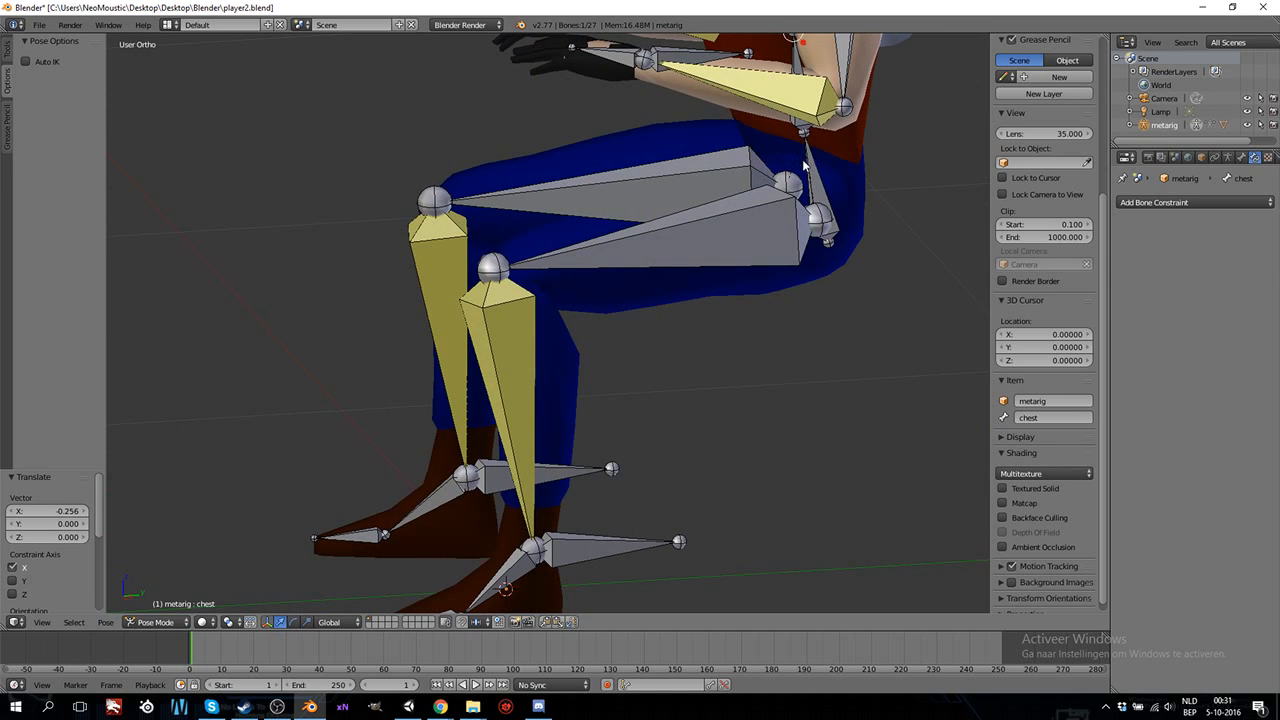
pyautogui.moveTo(754, 229); pyautogui.dragTo(675, 270, button='middle')
pyautogui.scroll(-7, 690, 280)
pyautogui.moveTo(760, 300); pyautogui.dragTo(732, 328, button='middle')
pyautogui.scroll(-2, 722, 331)
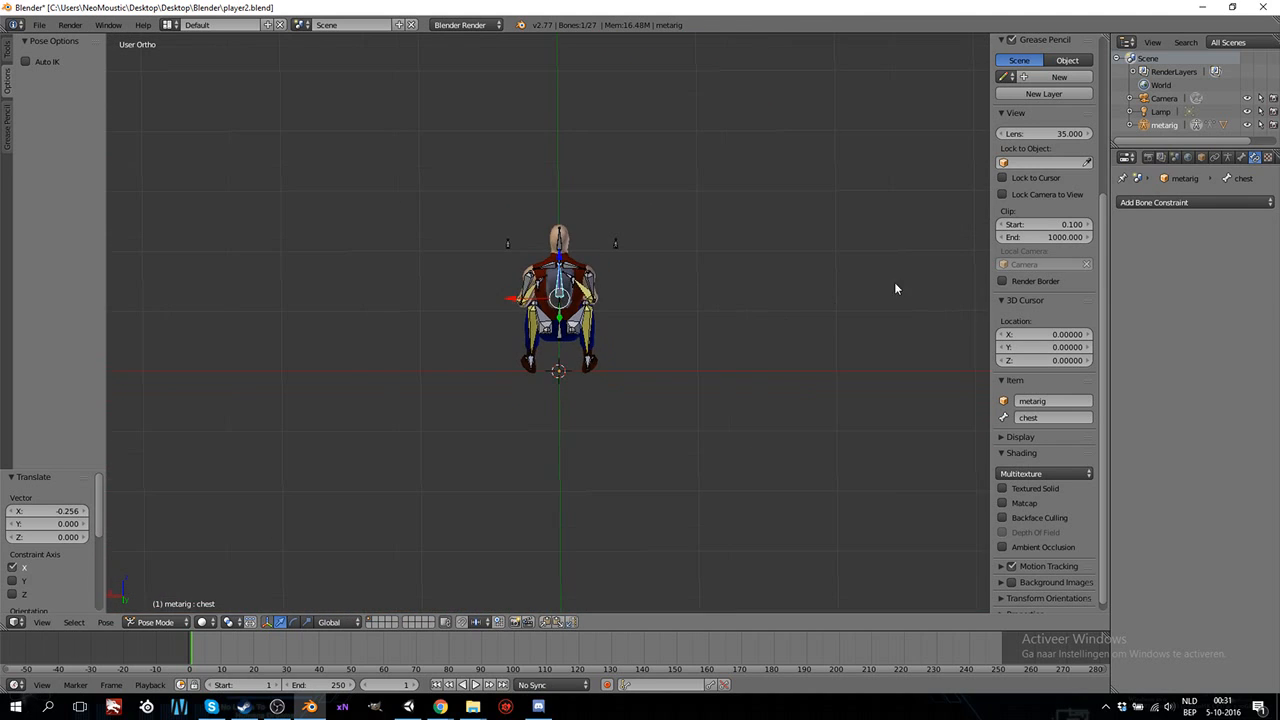
# Turn off the X-Ray display of the metarig armature.
pyautogui.click(1241, 158)
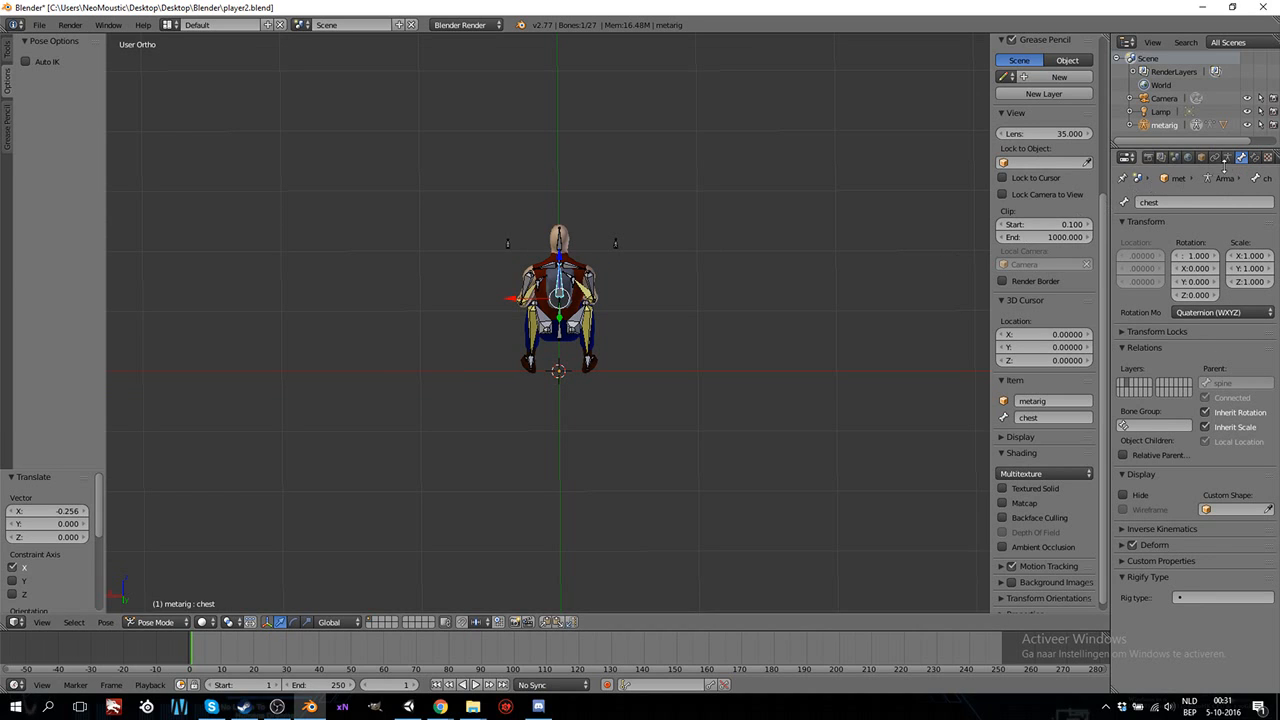
pyautogui.click(1228, 158)
pyautogui.click(1204, 390)
pyautogui.moveTo(582, 400); pyautogui.dragTo(684, 366, button='middle')
pyautogui.scroll(4, 576, 371)
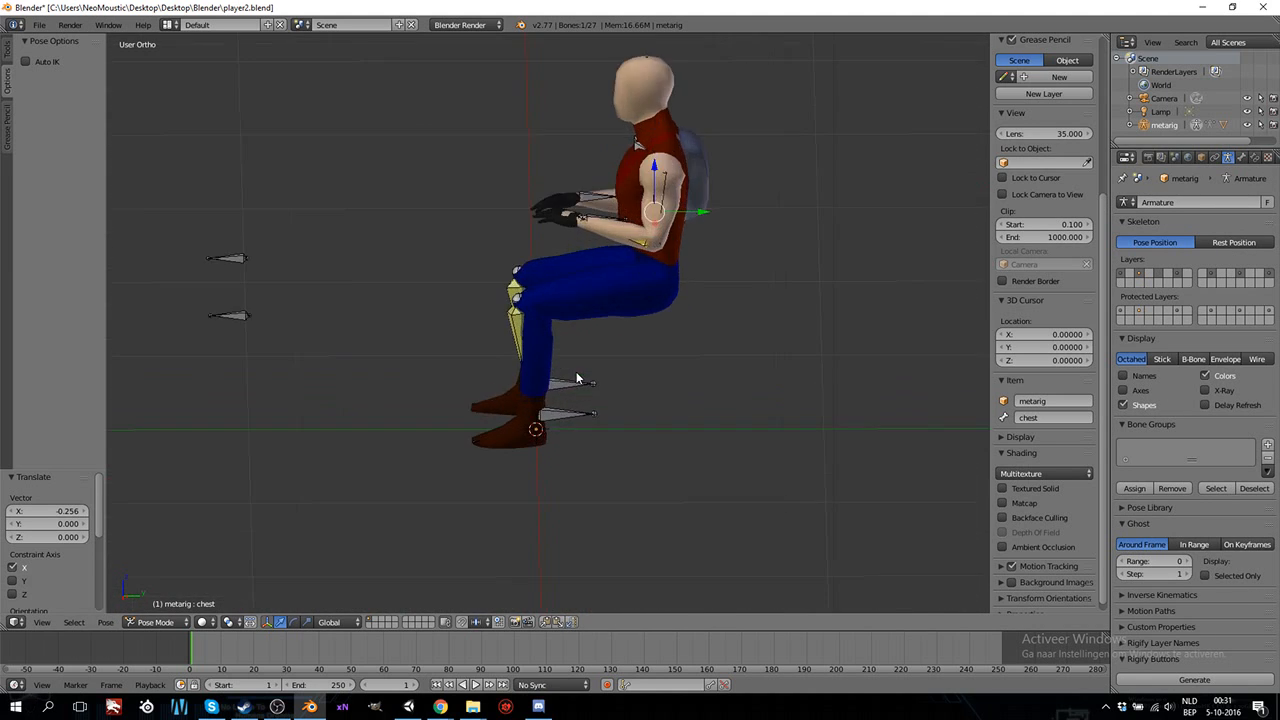
# Check that the movarm.L, movement.R and knee.R control bones can be selected outside the mesh.
pyautogui.moveTo(577, 325); pyautogui.dragTo(640, 367, button='middle')
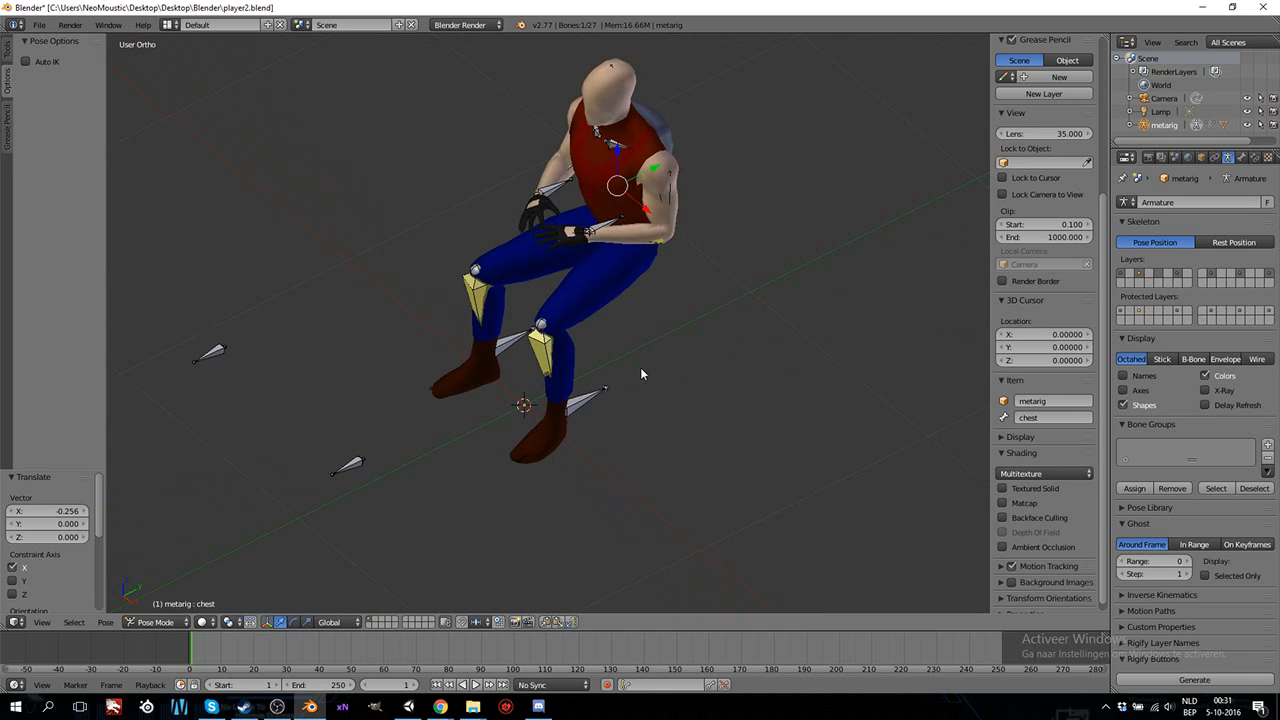
pyautogui.rightClick(606, 232)
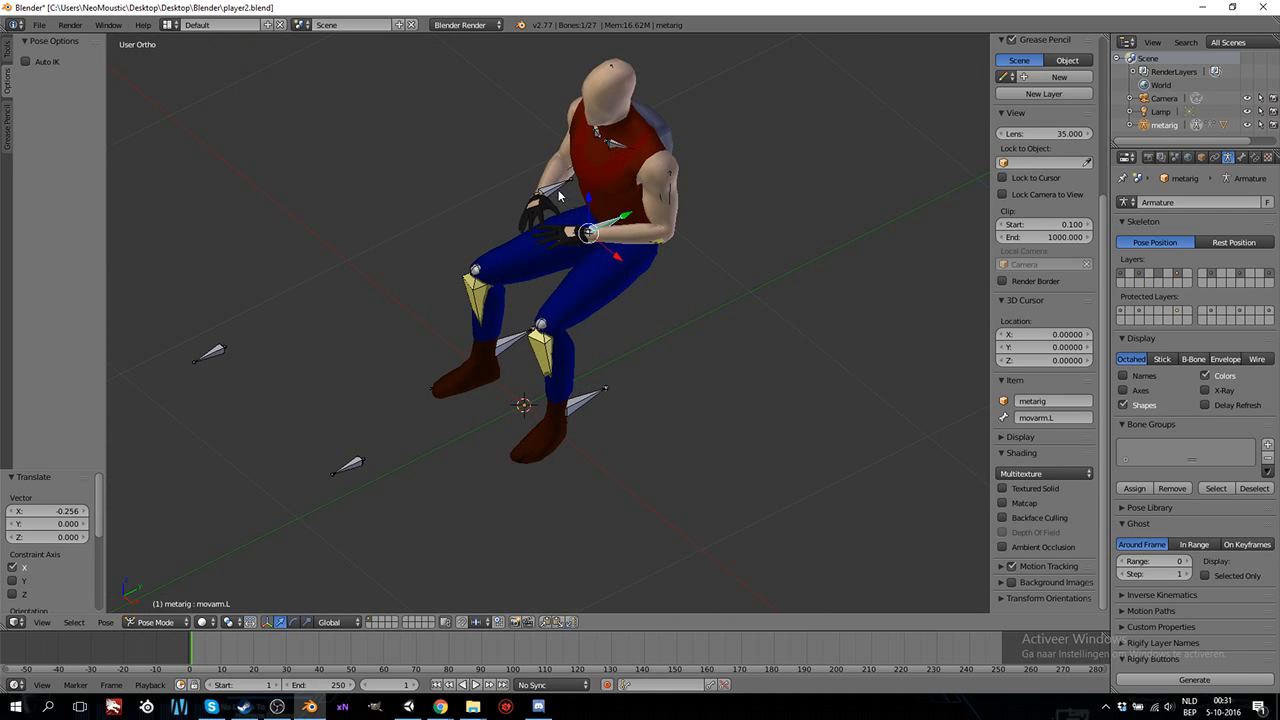
pyautogui.moveTo(583, 440); pyautogui.dragTo(575, 396, button='middle')
pyautogui.rightClick(575, 398)
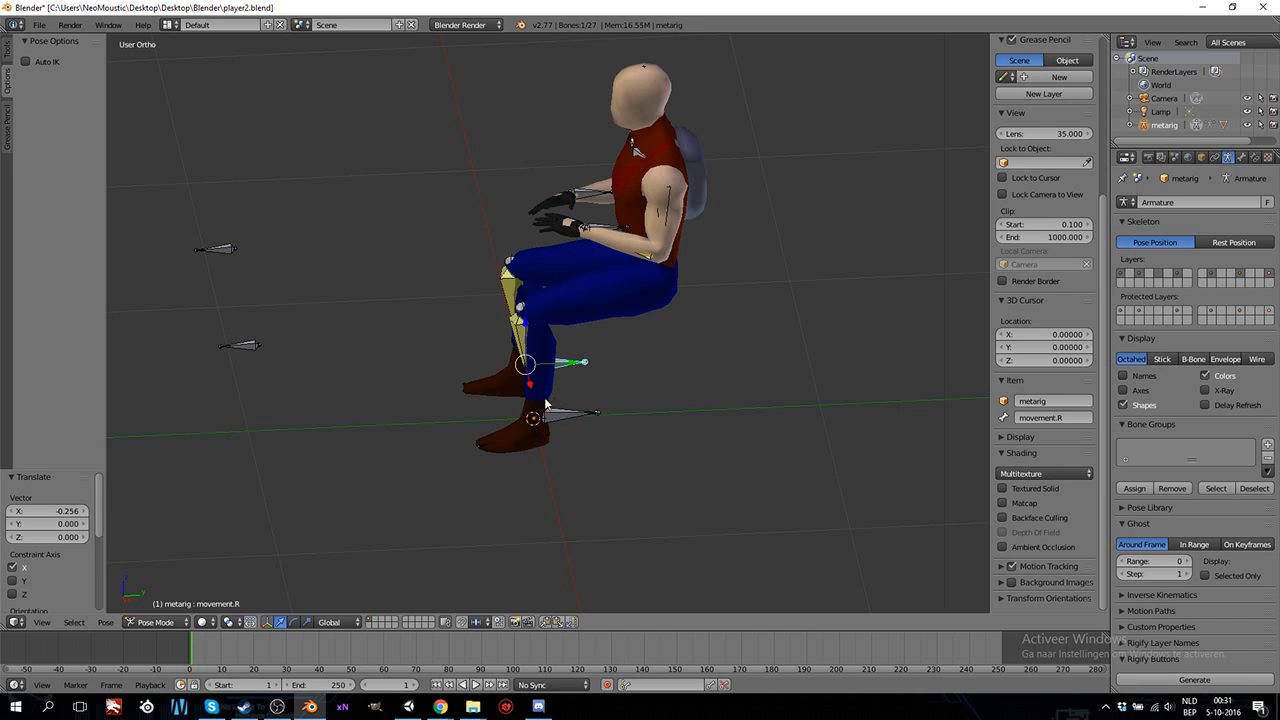
pyautogui.rightClick(213, 250)
pyautogui.moveTo(670, 226); pyautogui.dragTo(644, 309, button='middle')
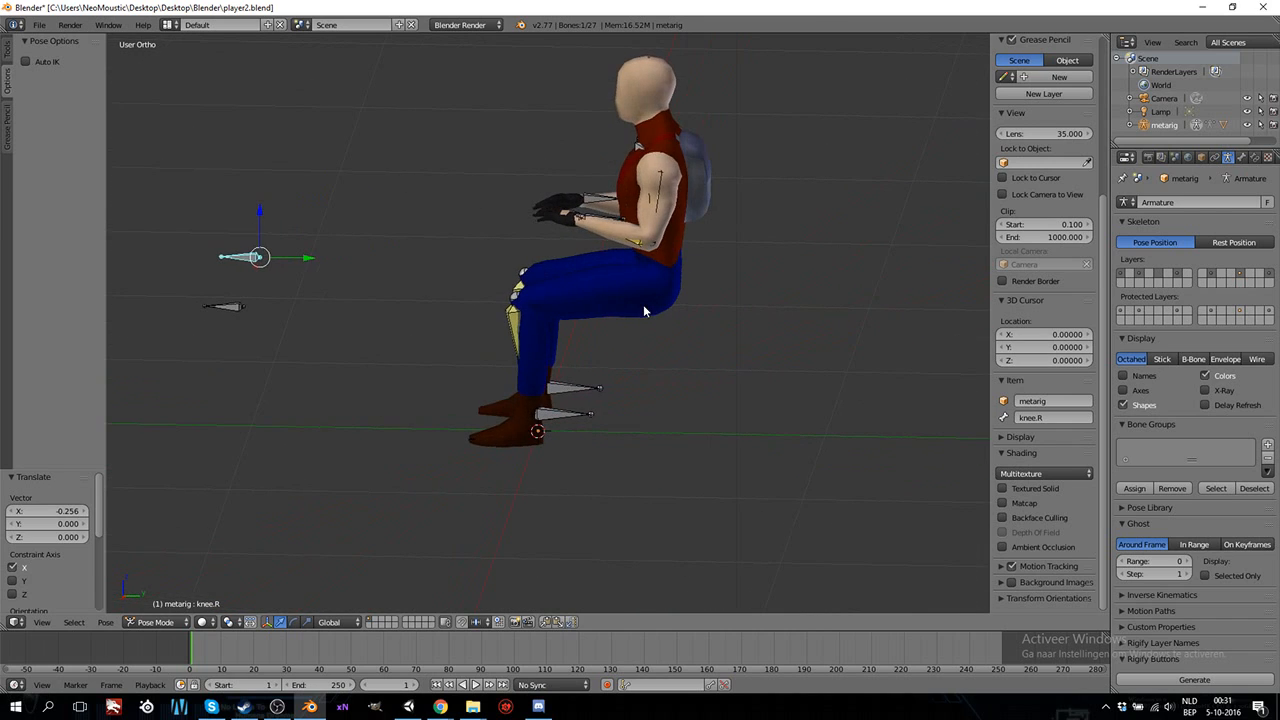
# Try moving the hips bone forward and upward in the side view to test the leg and arm IK.
pyautogui.press('KP_3')
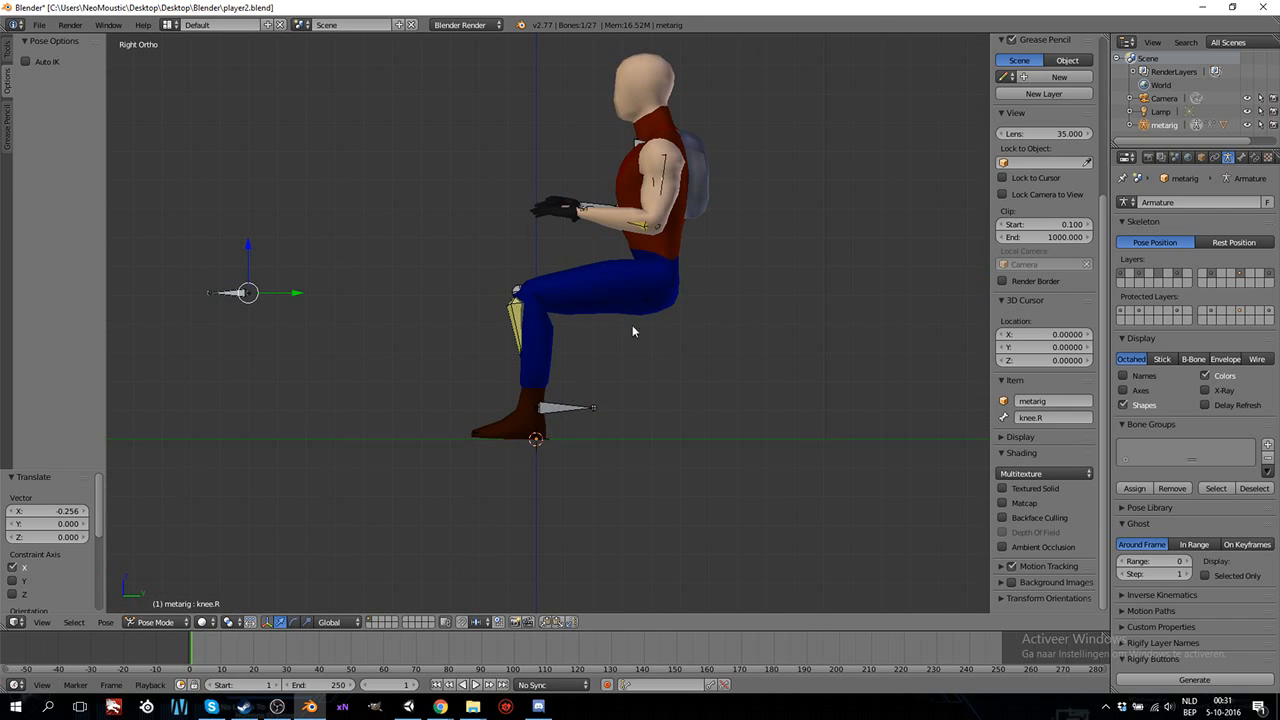
pyautogui.rightClick(656, 303)
pyautogui.press('g')
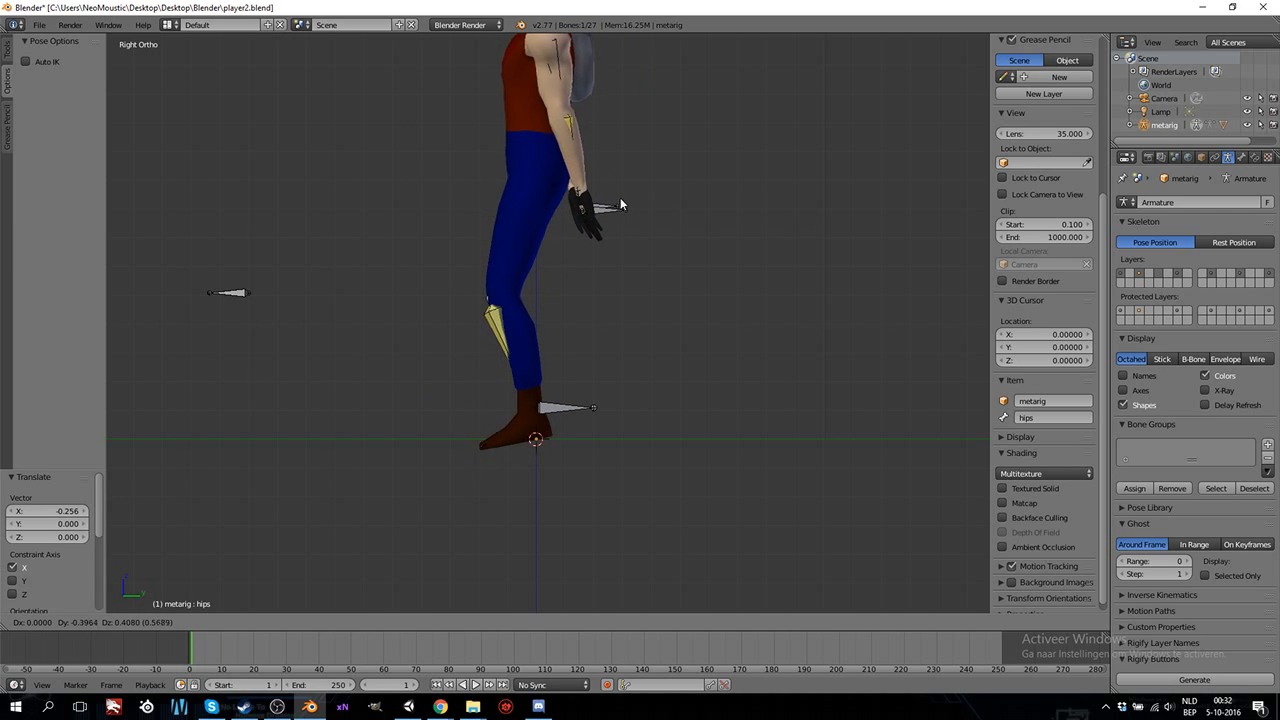
pyautogui.press('Escape')
# Clear the rotation and location of all bones to return the character to its standing rest pose.
pyautogui.scroll(-5, 623, 349)
pyautogui.press('a')
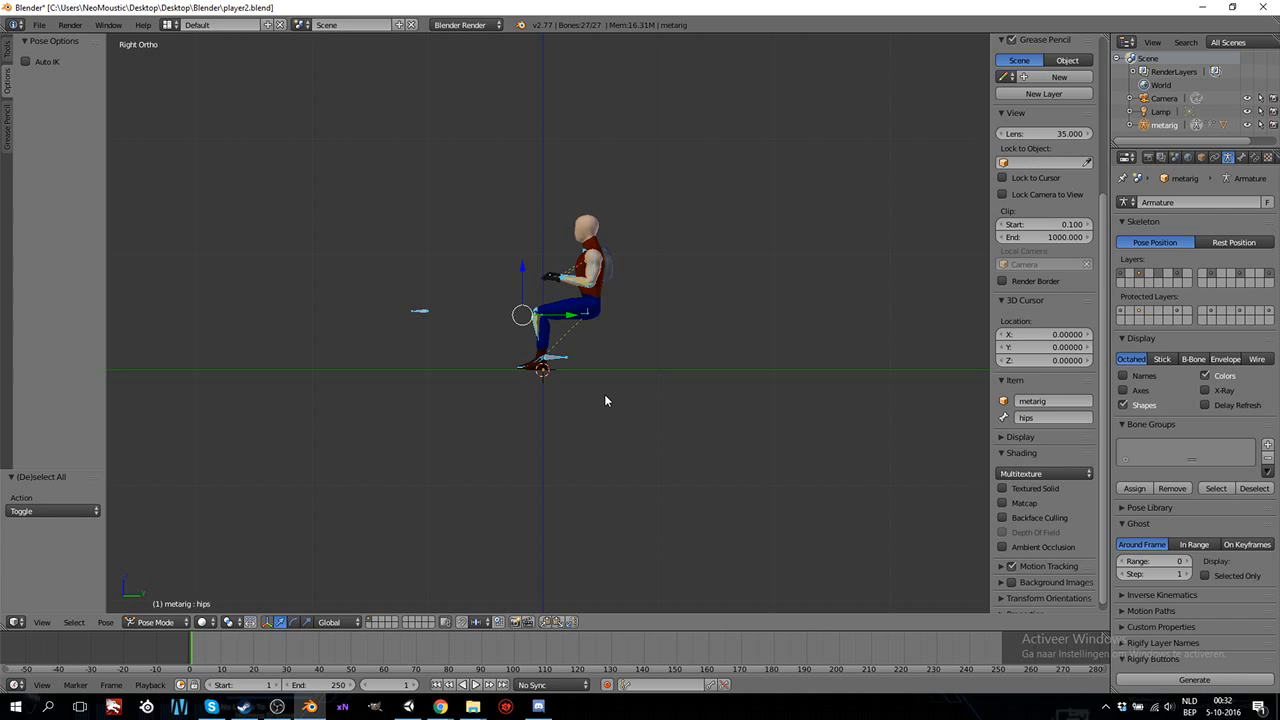
pyautogui.hotkey('alt', 'r')
pyautogui.hotkey('alt', 'g')
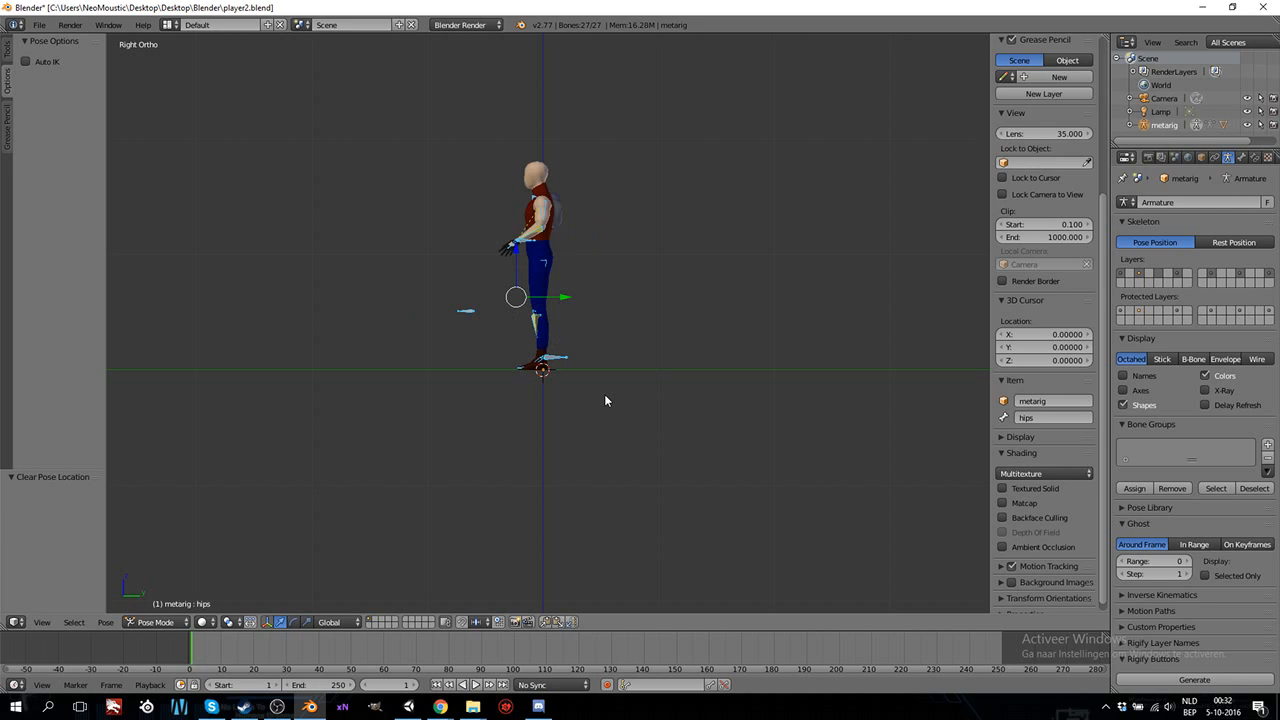
pyautogui.scroll(2, 570, 389)
pyautogui.keyDown('ctrl'); pyautogui.scroll(4, 569, 390); pyautogui.keyUp('ctrl')
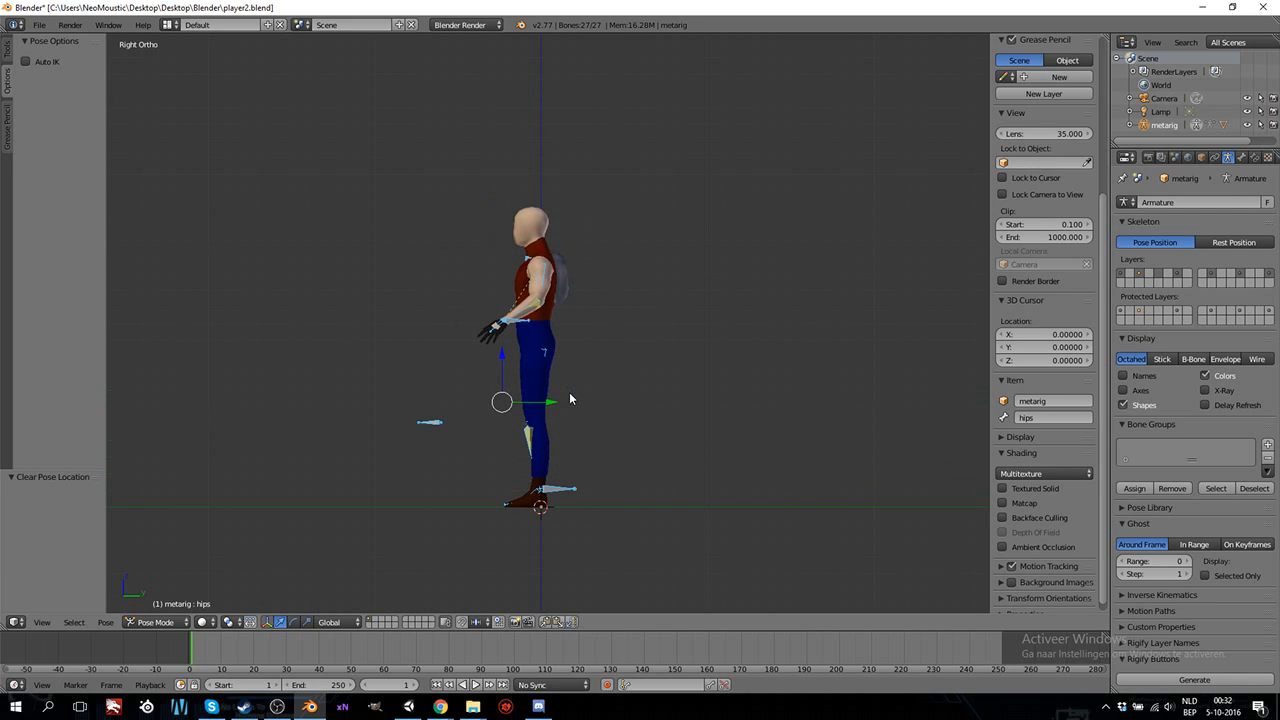